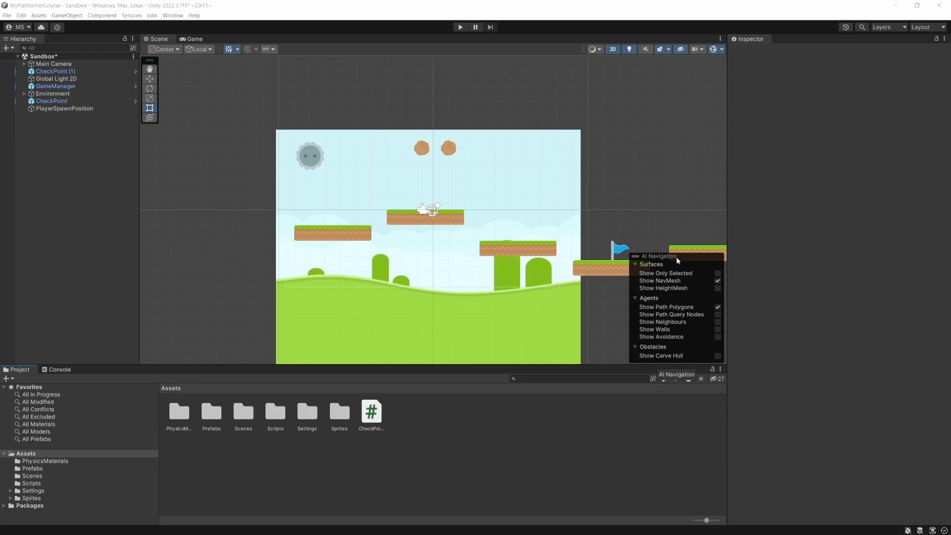
Step: Hide the AI Navigation overlay in the scene view
right_click(688, 259)
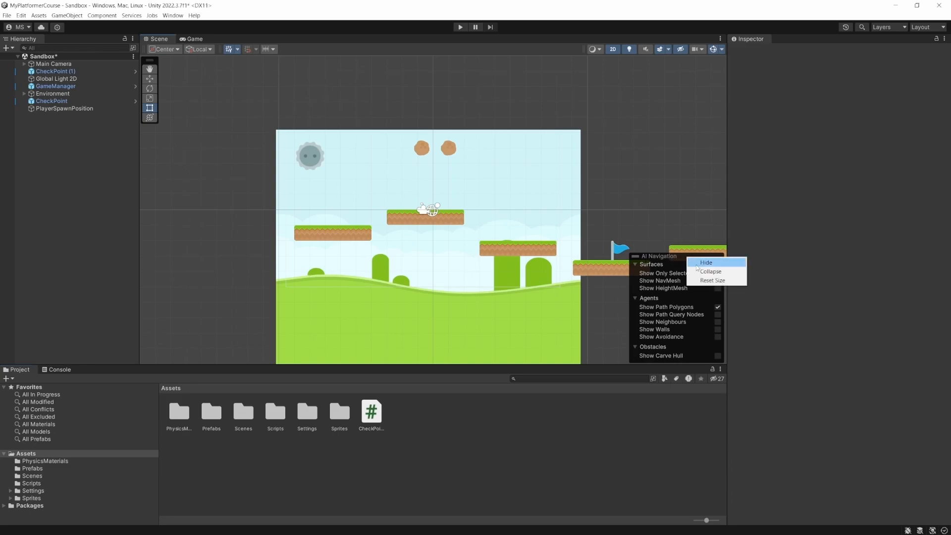
left_click(698, 263)
Step: Browse the individual grass ground sprites in Sprites/kenney_platformer-pack-redux/PNG/Ground/Grass
left_click(10, 498)
scroll(79, 509, "down", 2)
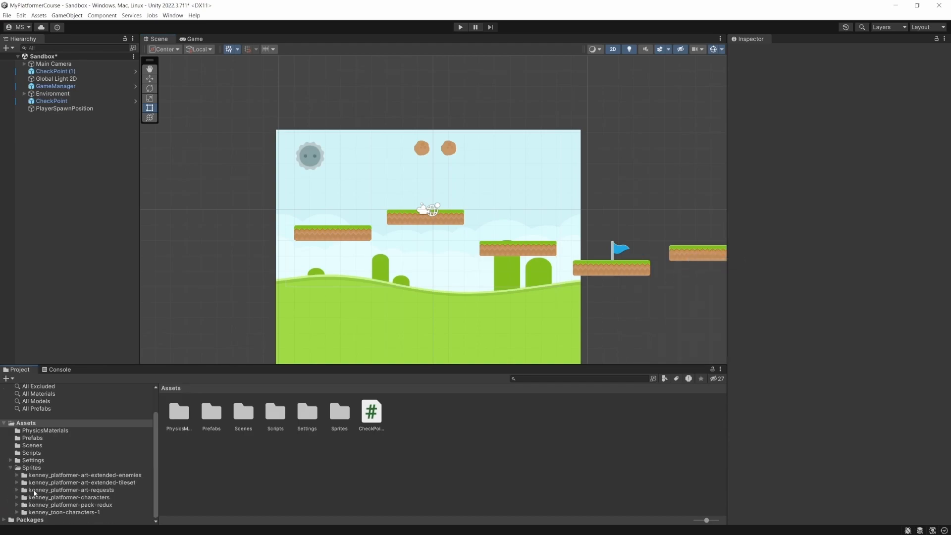
left_click(74, 506)
left_click(17, 504)
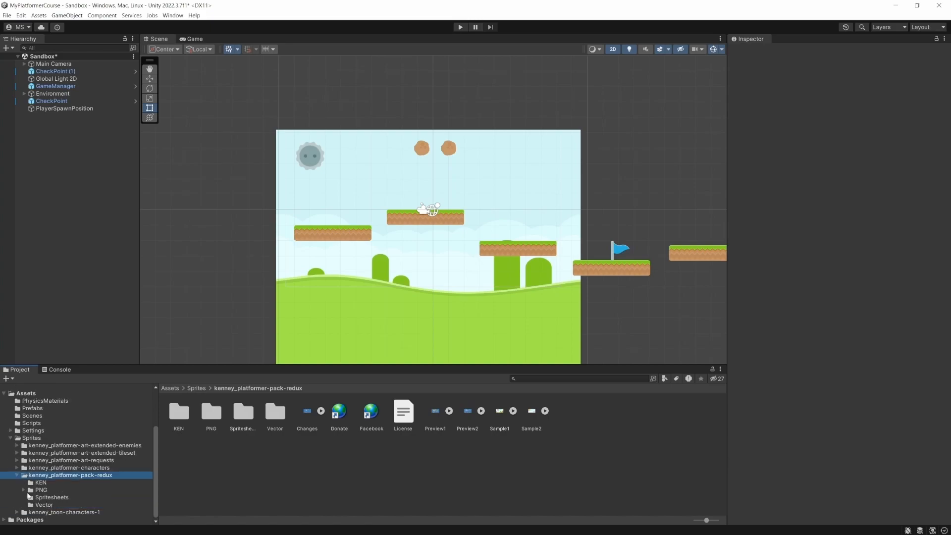
left_click(23, 490)
scroll(43, 490, "down", 3)
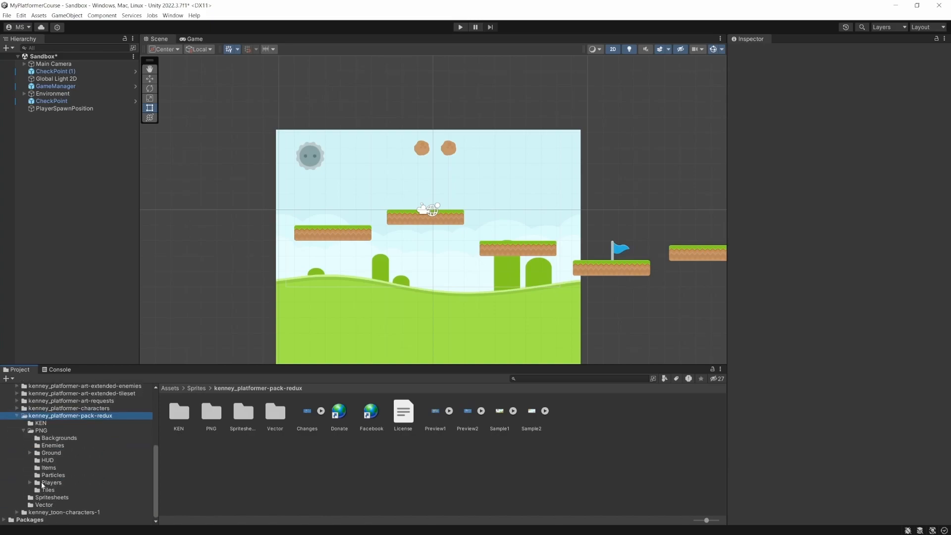
left_click(30, 453)
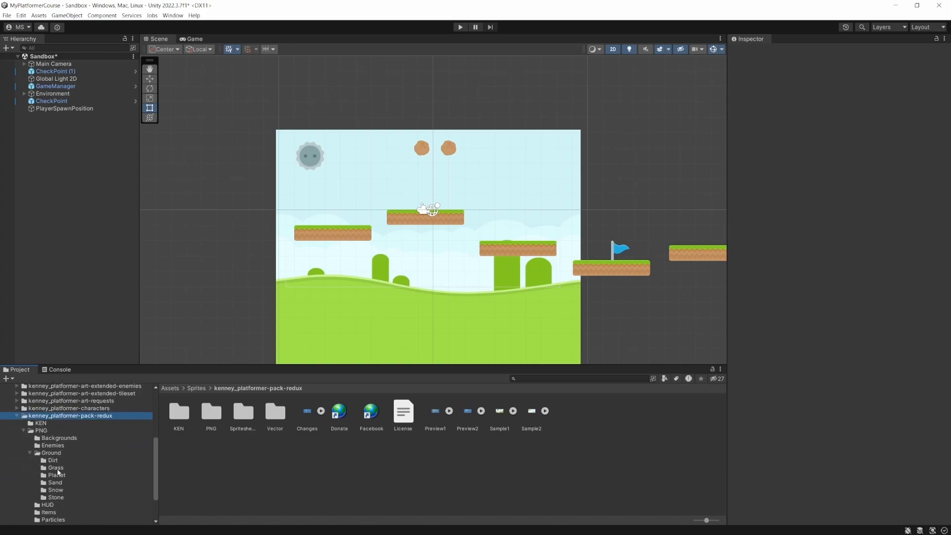
left_click(55, 468)
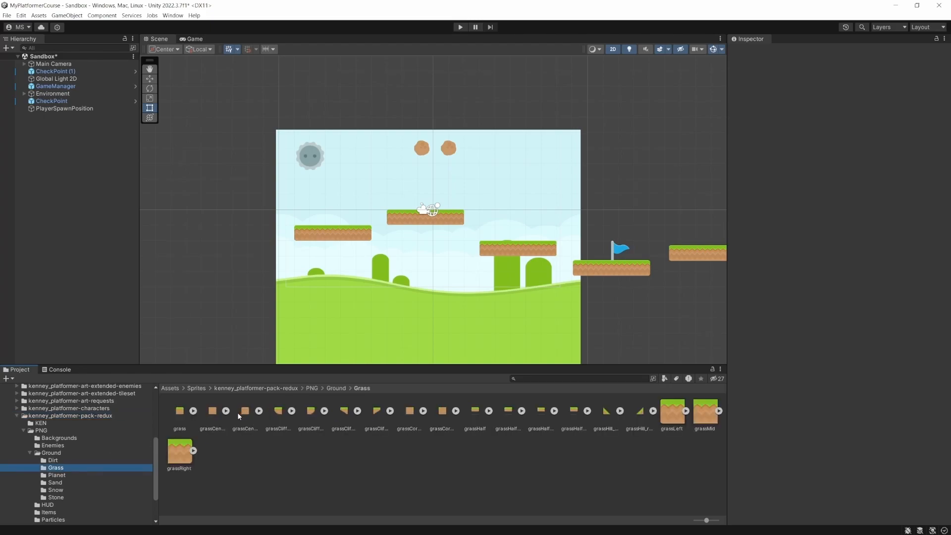
left_click(184, 417)
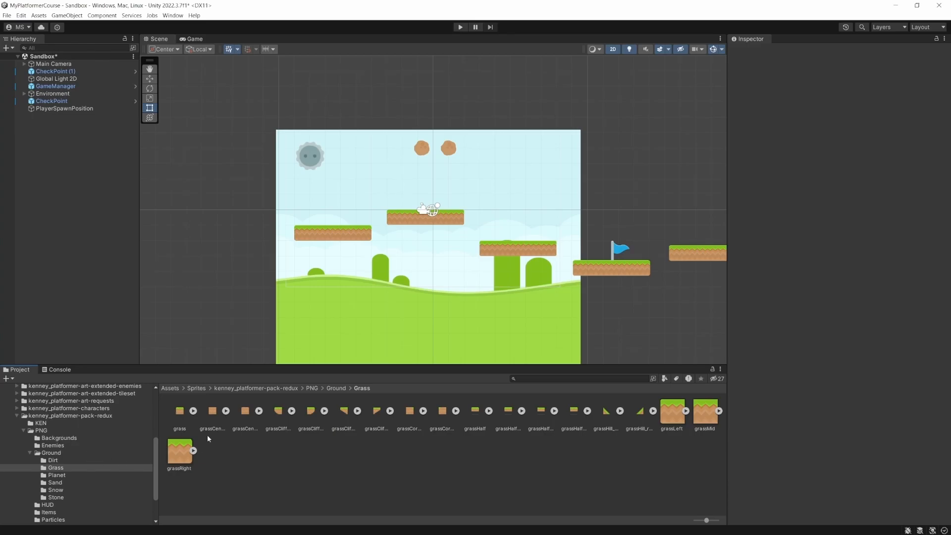
Step: Examine spritesheet_complete from the kenney_platformer-pack-redux Spritesheets folder in an enlarged Sprite Editor
scroll(56, 496, "down", 3)
left_click(49, 490)
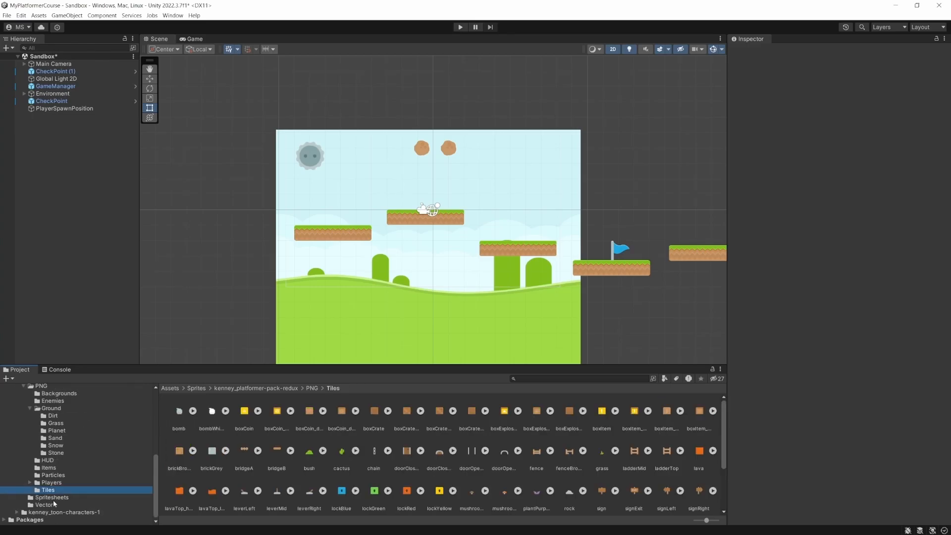
left_click(53, 499)
left_click(179, 418)
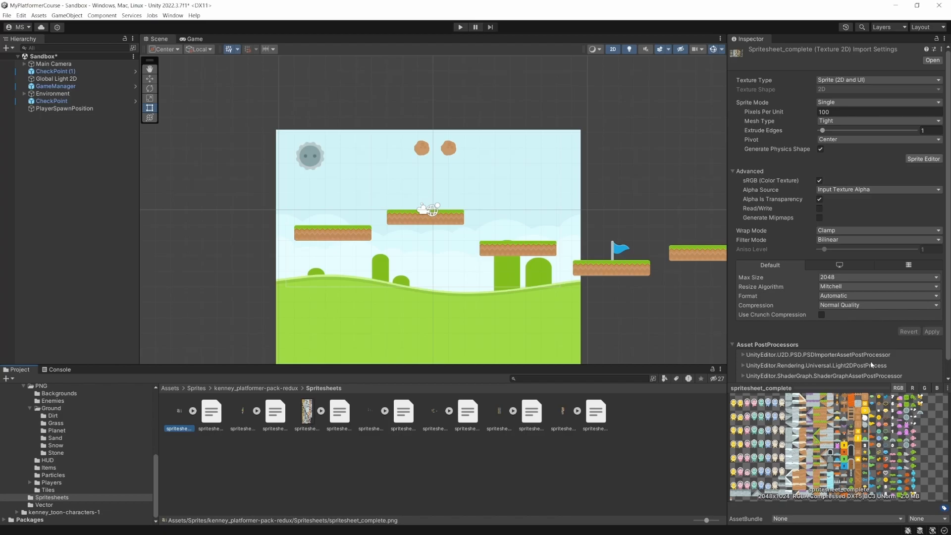
left_click(922, 160)
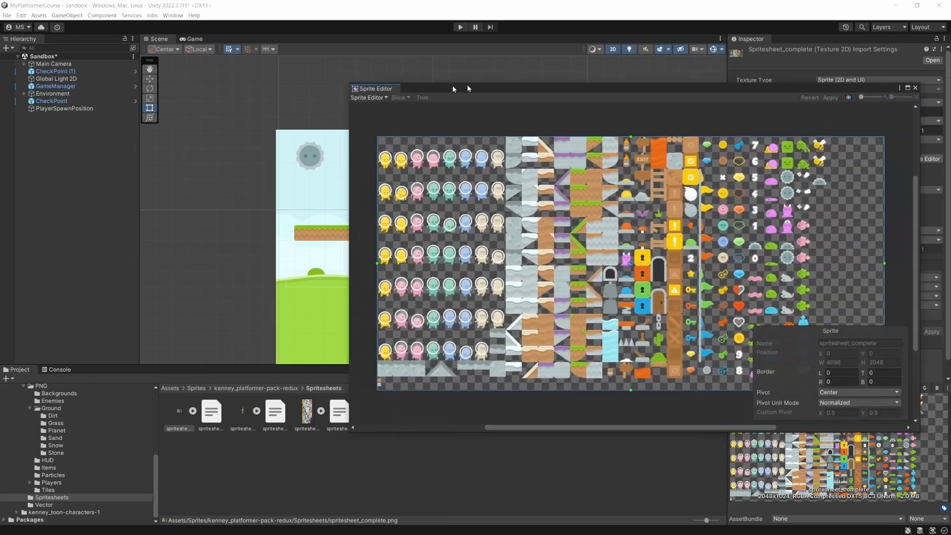
left_click_drag(452, 86, 148, 31)
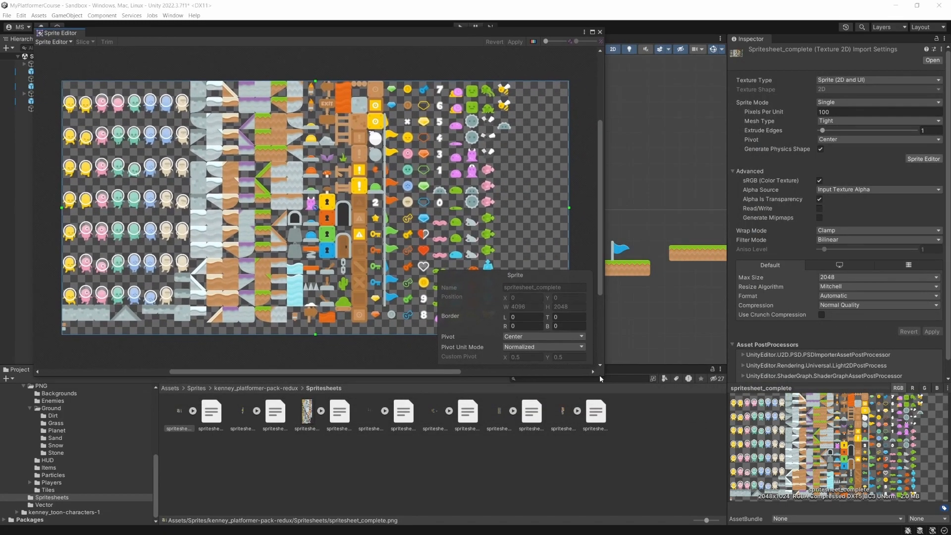
left_click_drag(603, 377, 799, 500)
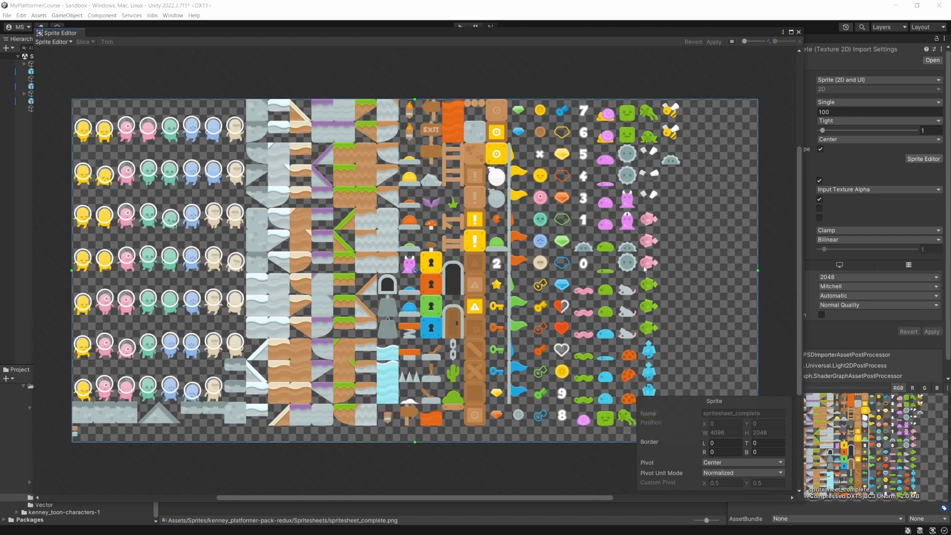
left_click(798, 31)
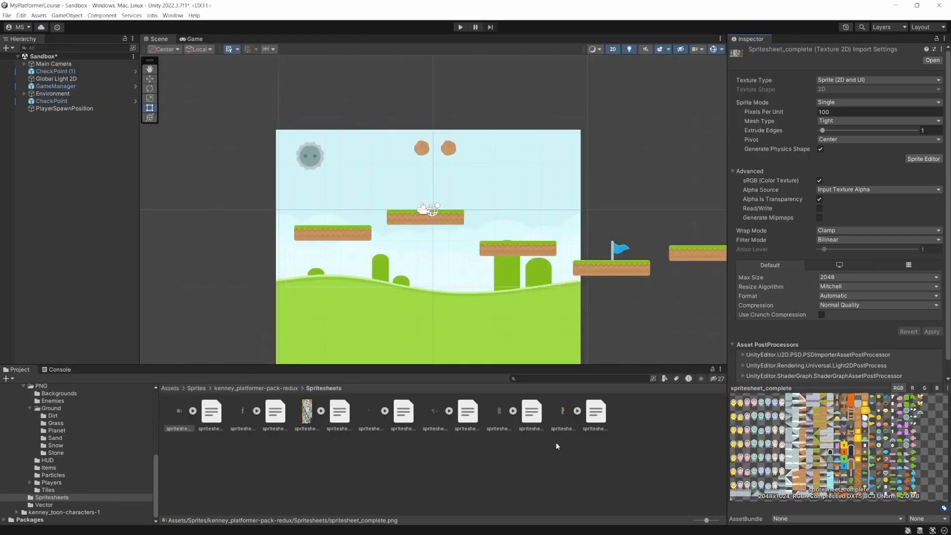
Step: Preview spritesheet_enemies, and examine the tile layout of spritesheet_ground in the Sprite Editor
left_click(243, 412)
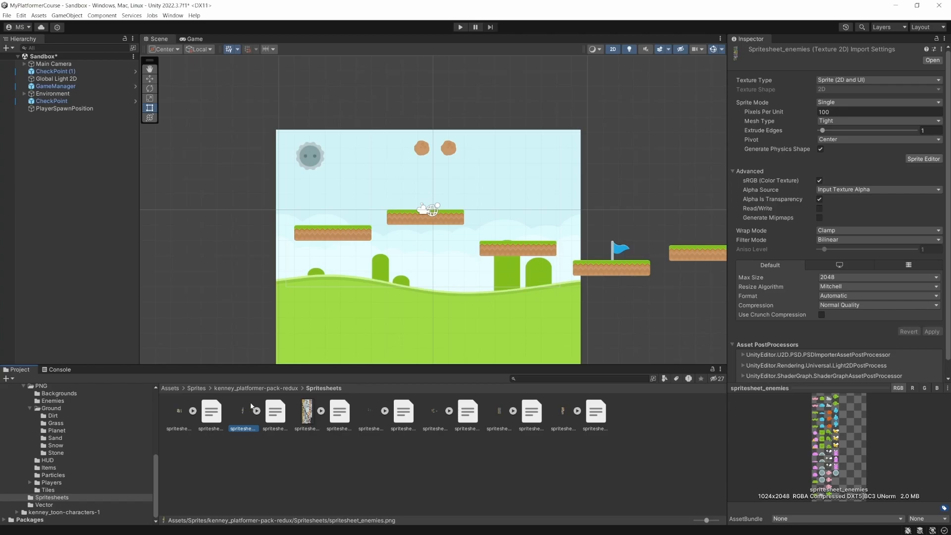
left_click(307, 414)
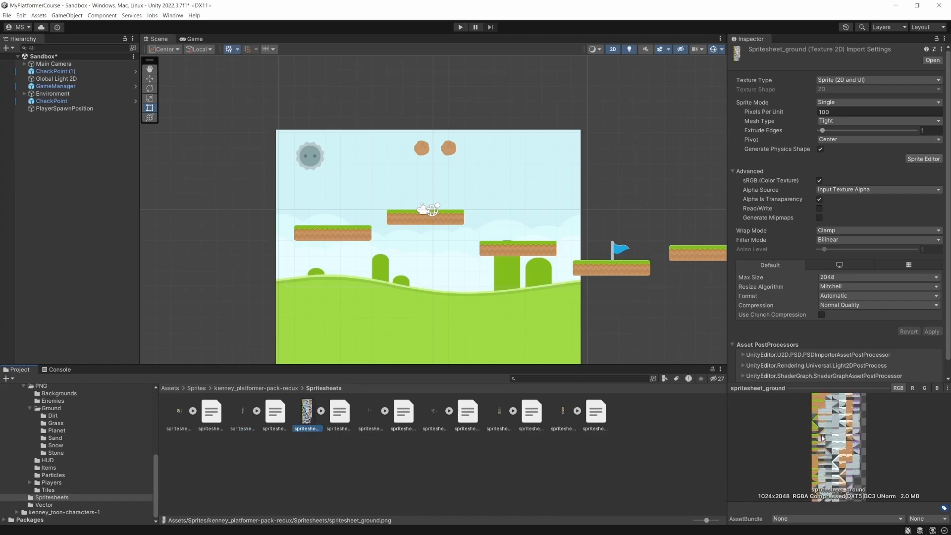
left_click(921, 158)
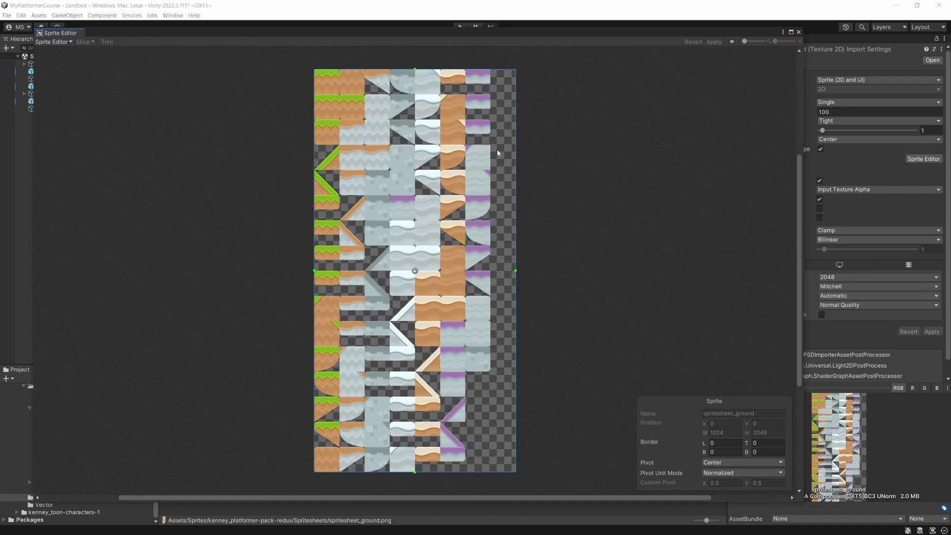
left_click(799, 31)
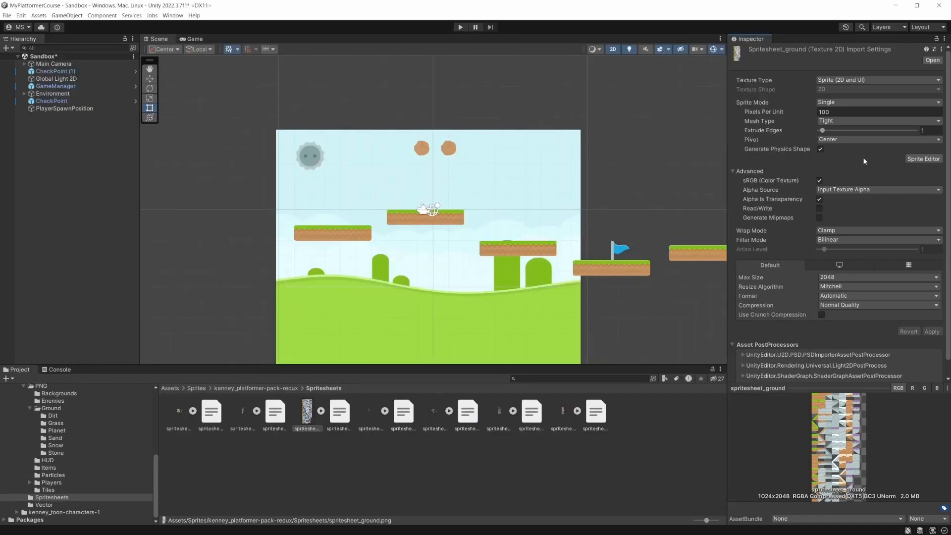
Step: Set the Sprite Mode of spritesheet_ground to Multiple, apply the import setting and open the sheet in the Sprite Editor
left_click(830, 103)
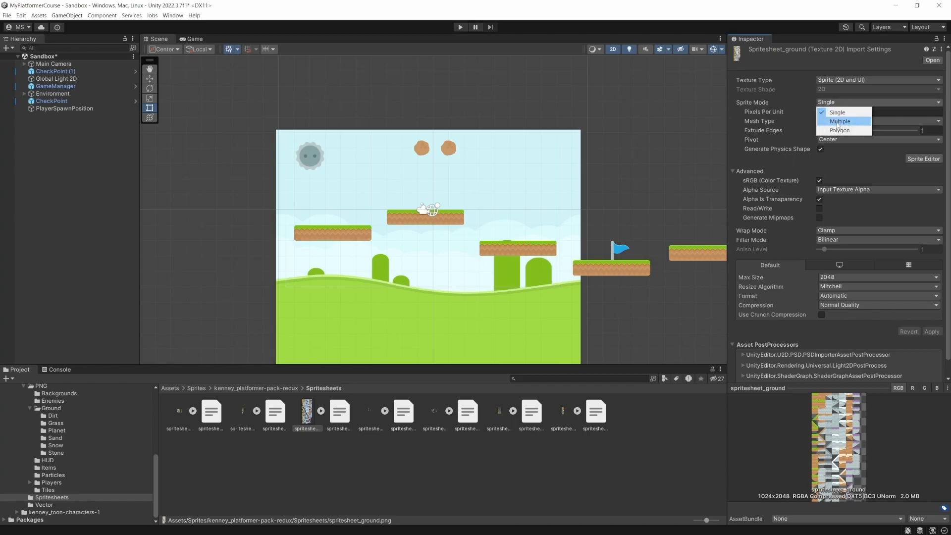
left_click(840, 122)
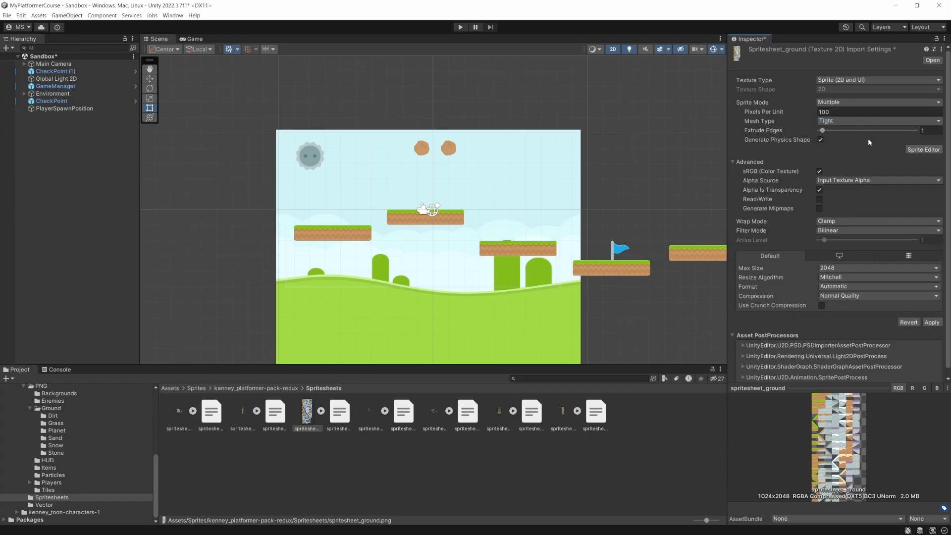
left_click(931, 323)
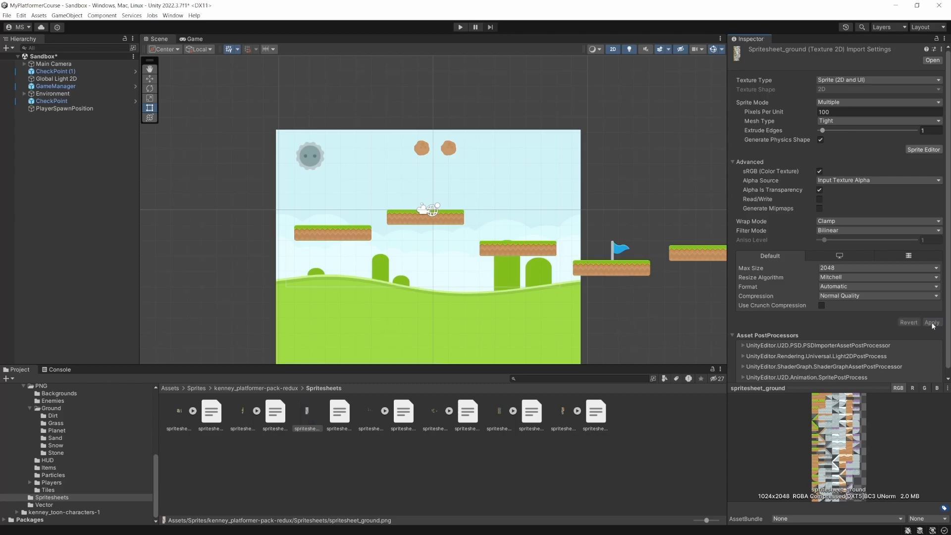
left_click(922, 150)
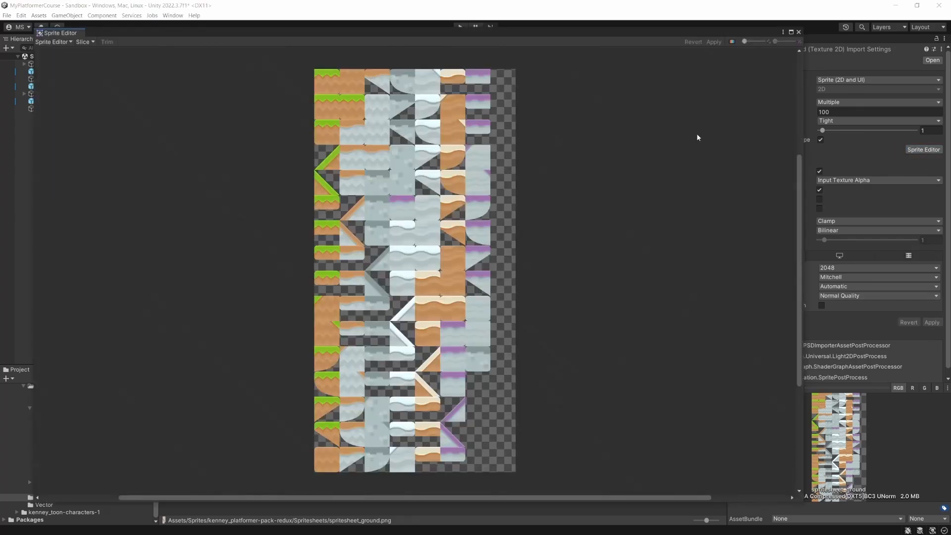
Step: Try slicing spritesheet_ground with the Automatic type and check the resulting slice
left_click(89, 43)
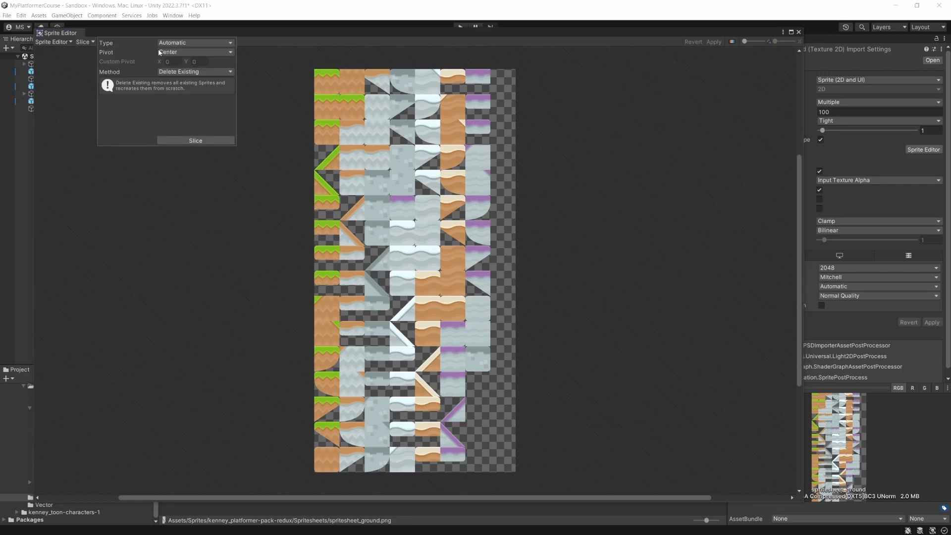
left_click(181, 139)
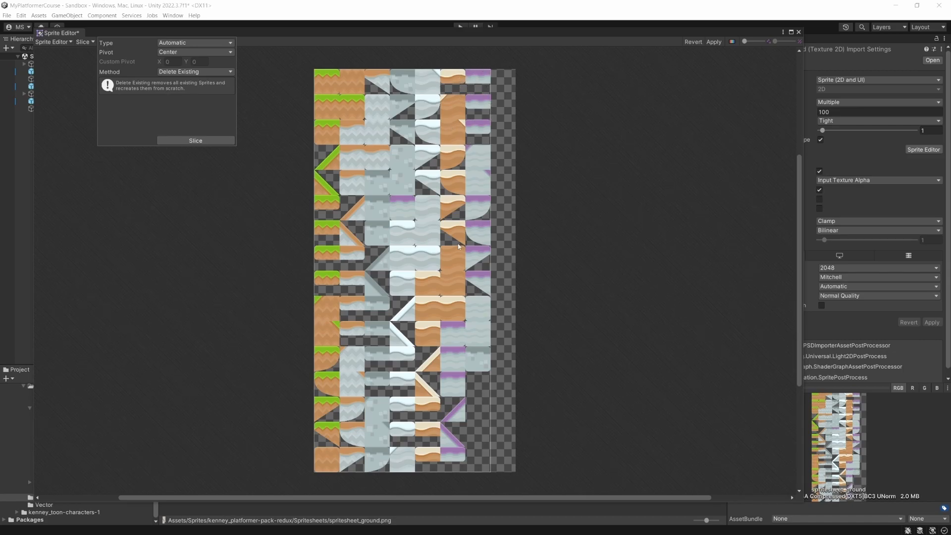
left_click(481, 445)
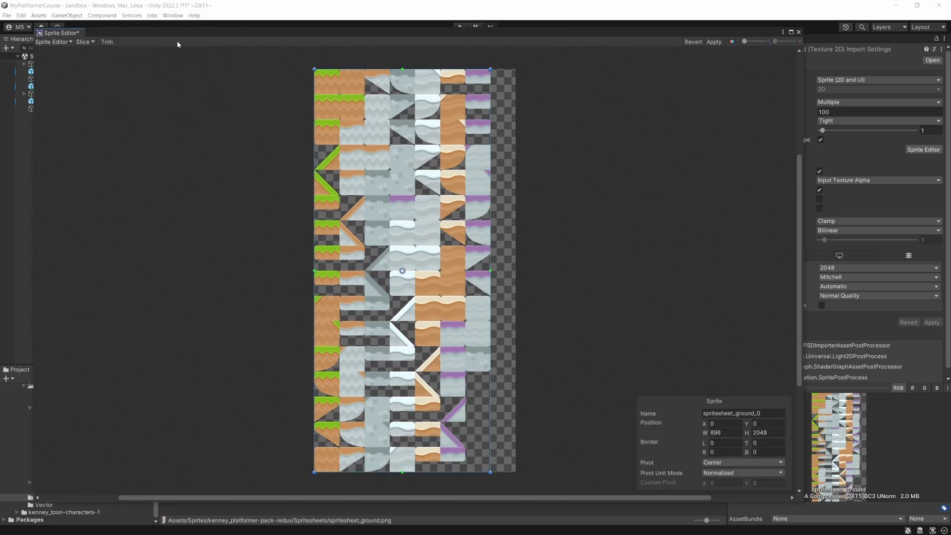
Step: Slice spritesheet_ground by Grid By Cell Count with 8 columns and 16 rows, using the Delete Existing method
left_click(84, 42)
left_click(194, 43)
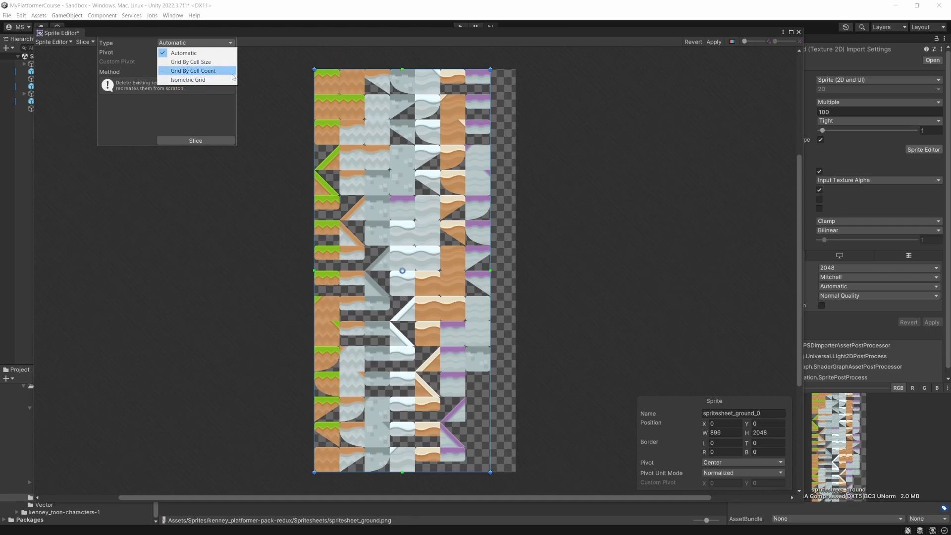
left_click(188, 73)
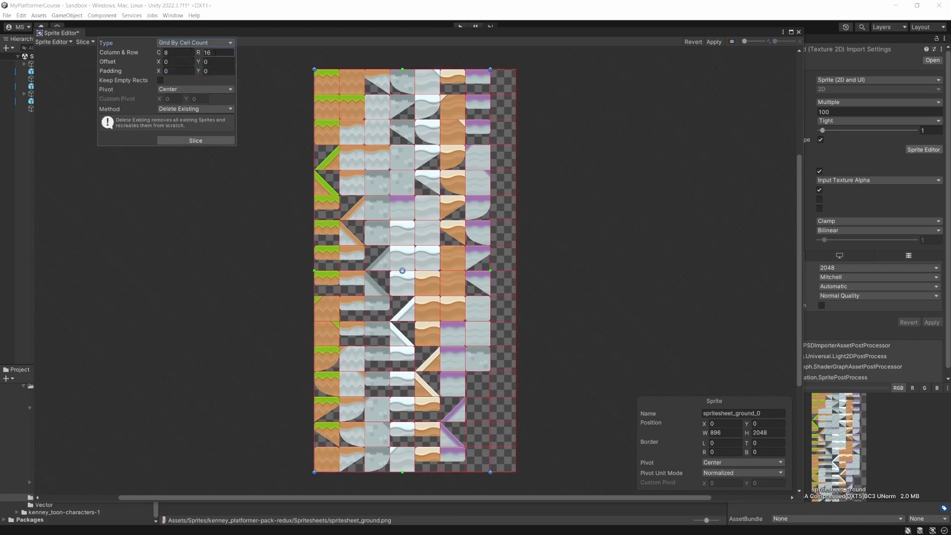
left_click(207, 142)
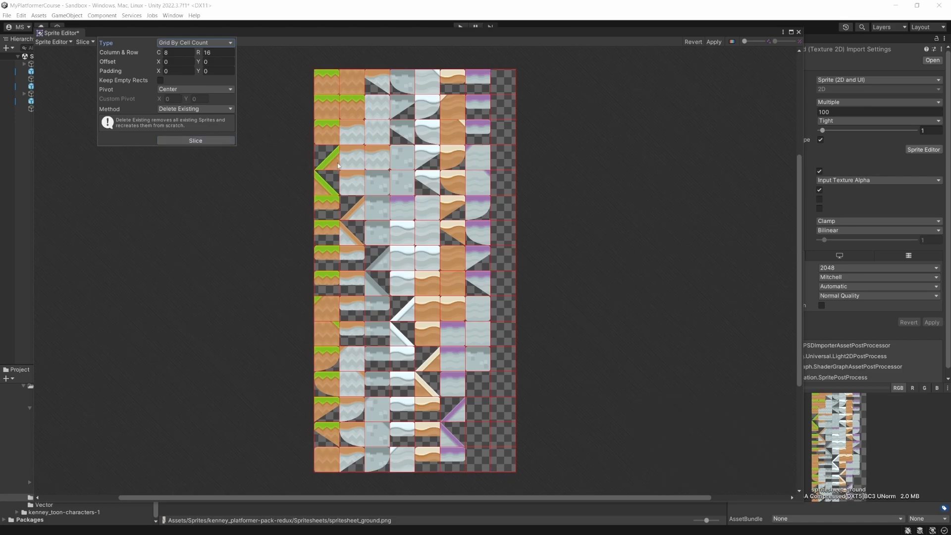
left_click(202, 142)
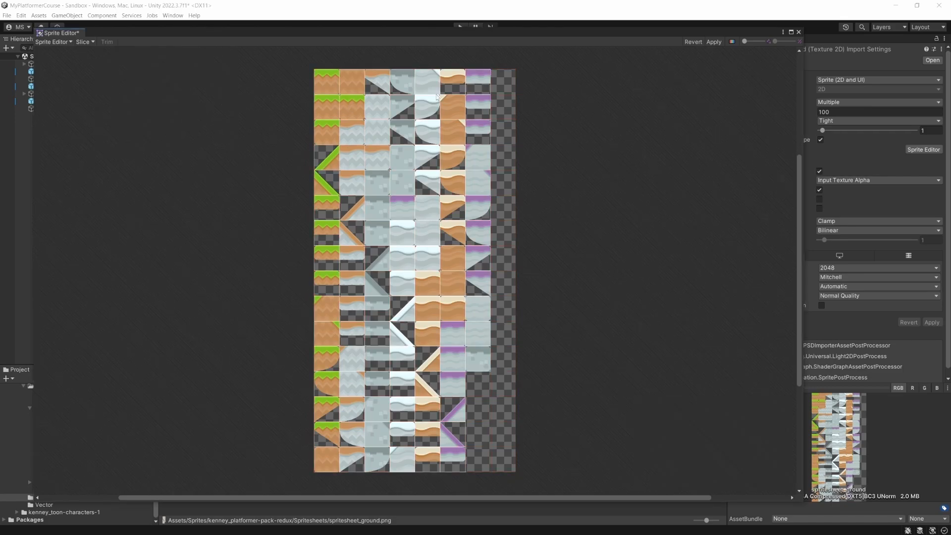
Step: Check the first five slices in the sheet's upper row, then apply the slicing and close the Sprite Editor
left_click(323, 80)
left_click(356, 82)
left_click(383, 84)
left_click(406, 84)
left_click(429, 85)
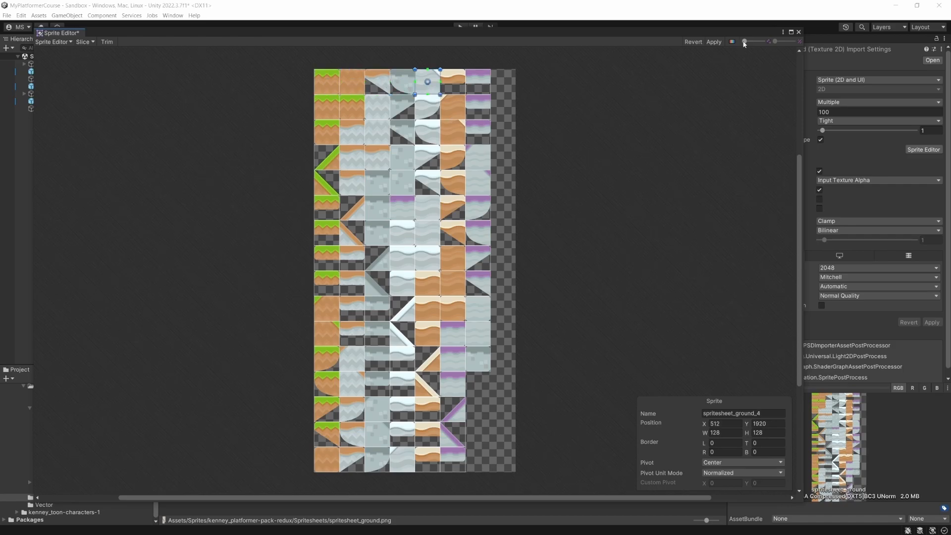
left_click(713, 42)
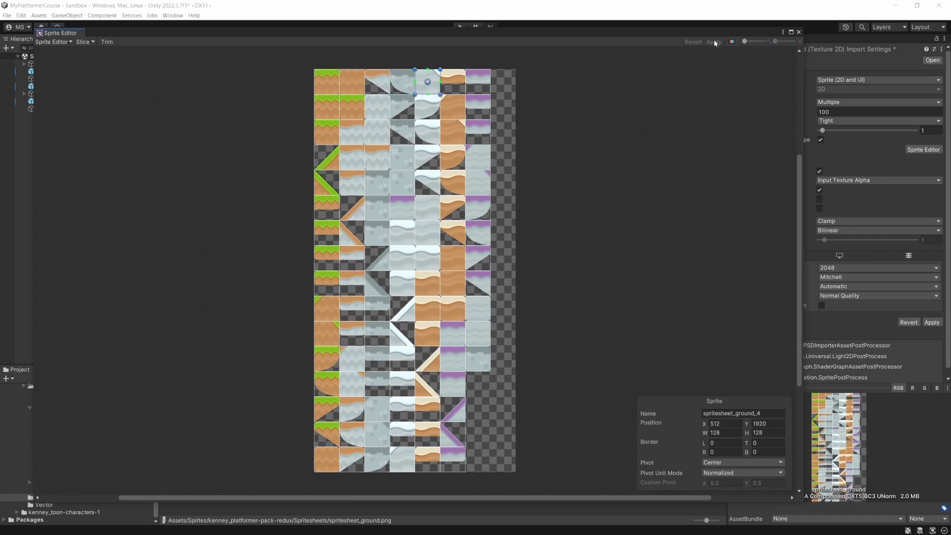
left_click(799, 31)
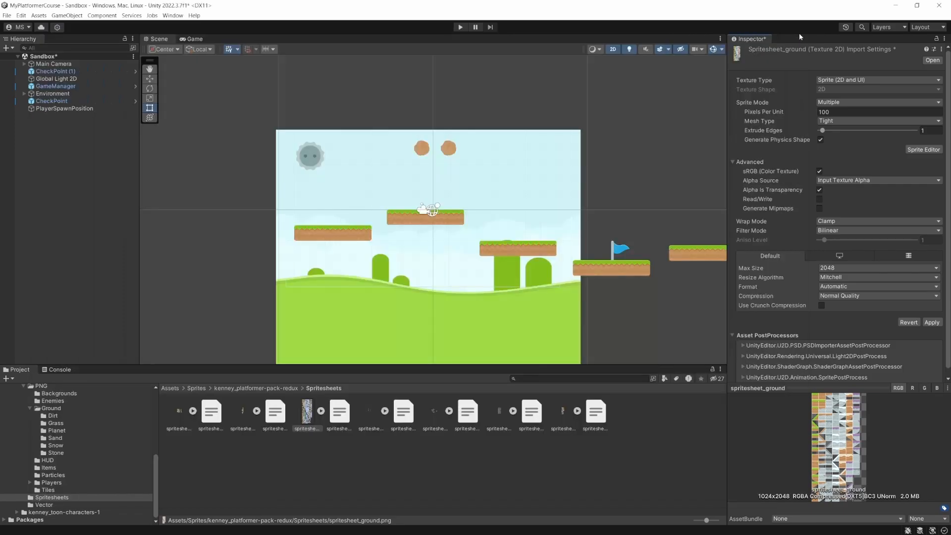
Step: Expand spritesheet_ground in the project assets, save its unapplied import settings and inspect its first sliced sprites
left_click(321, 411)
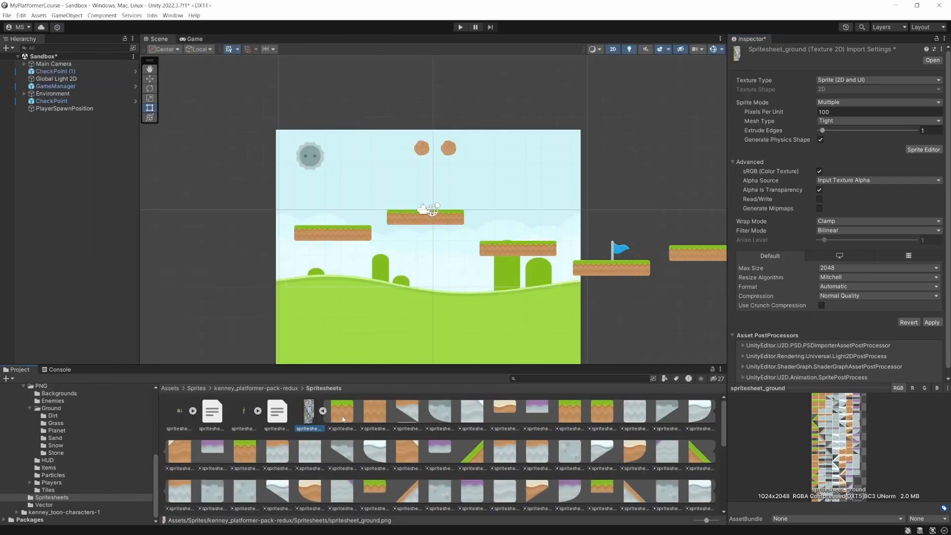
left_click(343, 419)
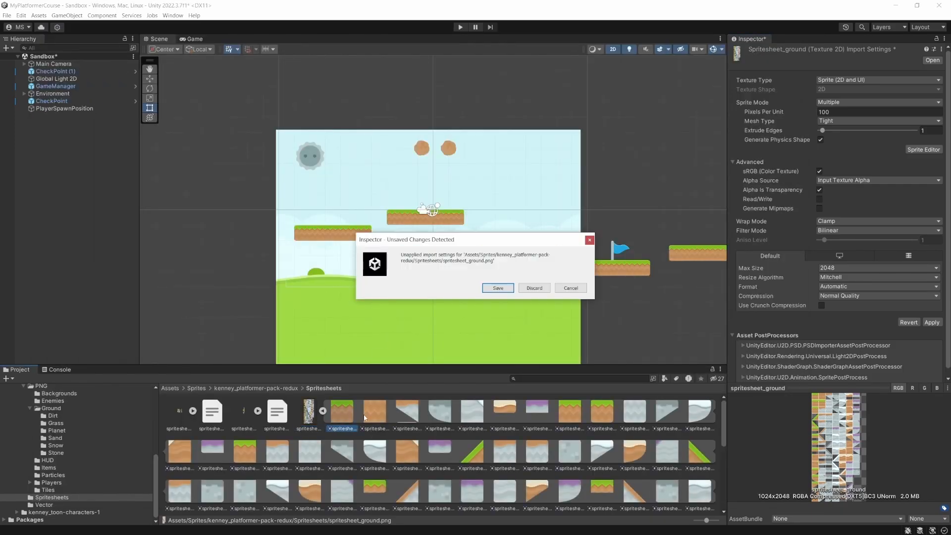
left_click(502, 287)
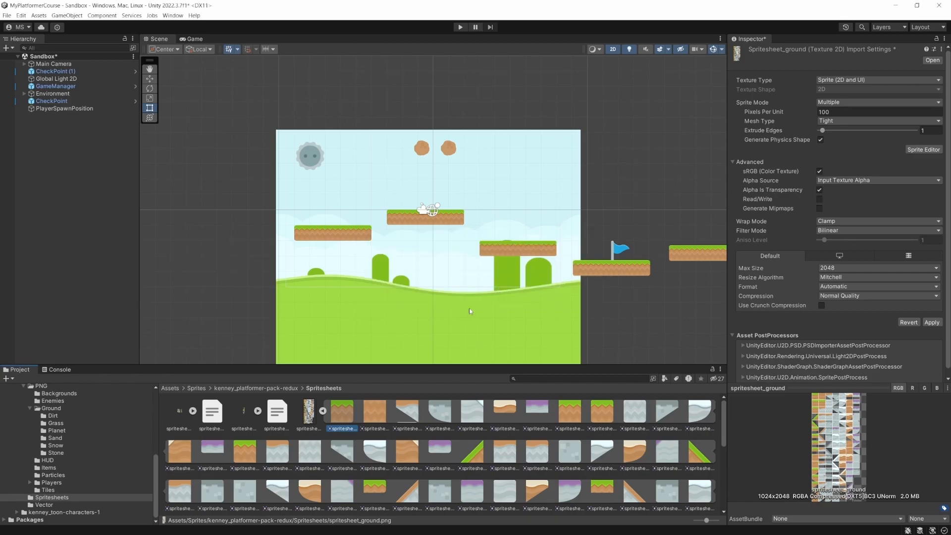
left_click(379, 417)
left_click(417, 419)
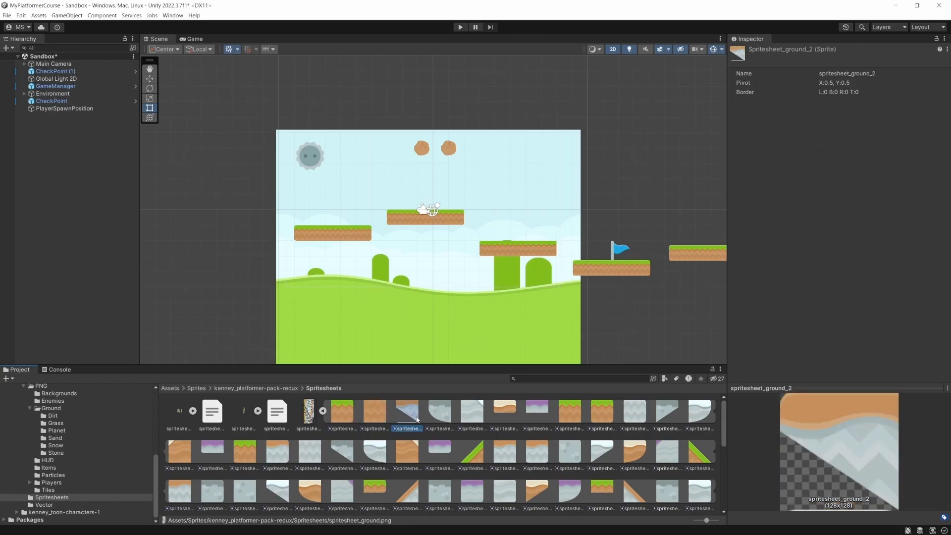
Step: Inspect another sliced ground sprite, and open the Grass folder inside PNG/Ground to view the separate grass tile sprites
left_click(437, 417)
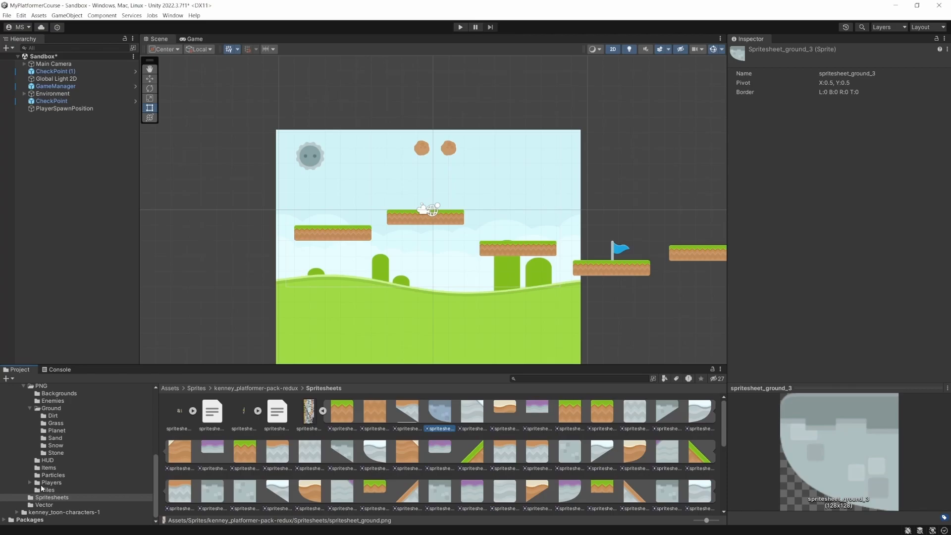
left_click(52, 409)
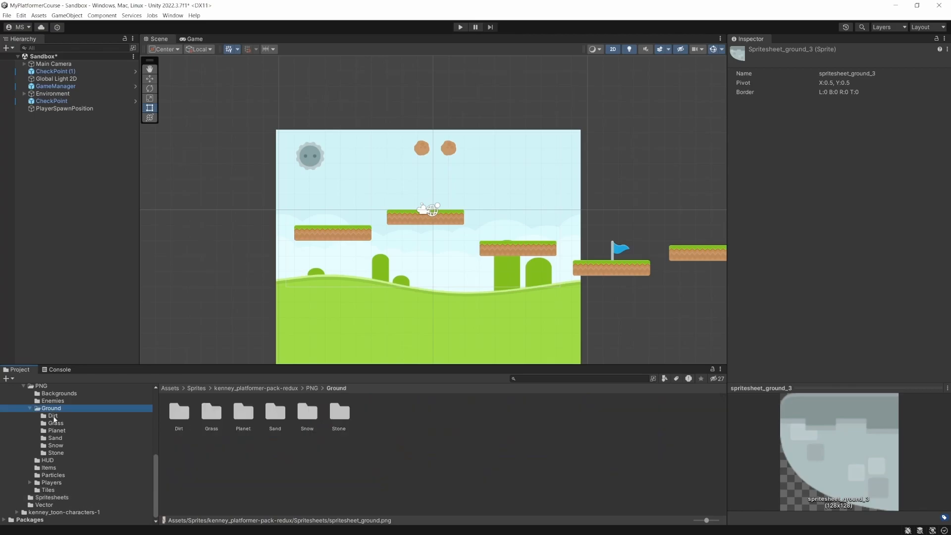
scroll(54, 420, "up", 1)
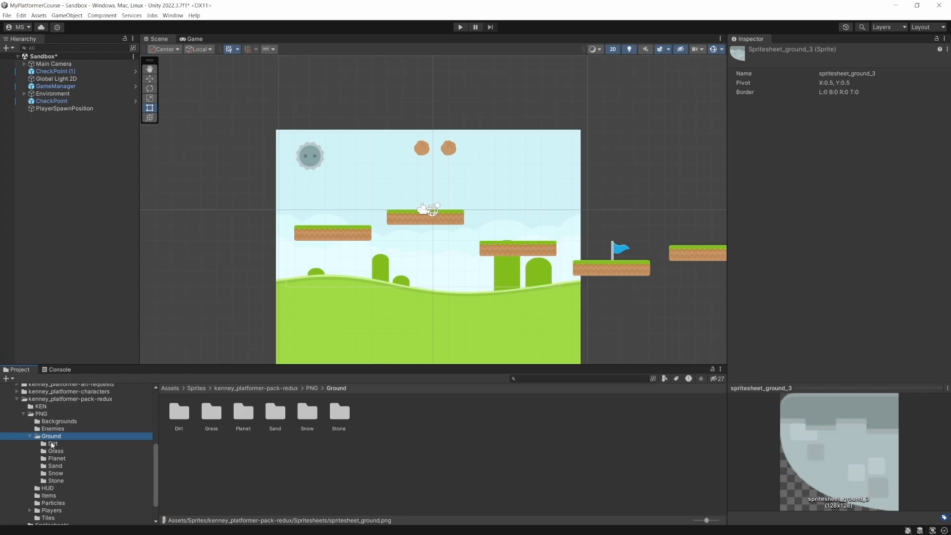
left_click(55, 450)
left_click(180, 410)
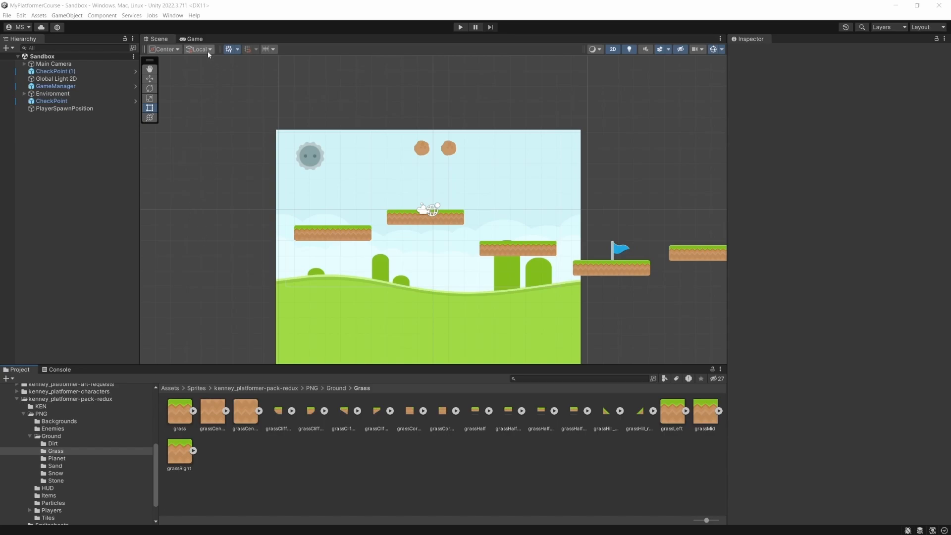
Step: Check the 2D feature and the 2D Tilemap Editor package in the Package Manager's Unity Registry list, and close it
left_click(173, 16)
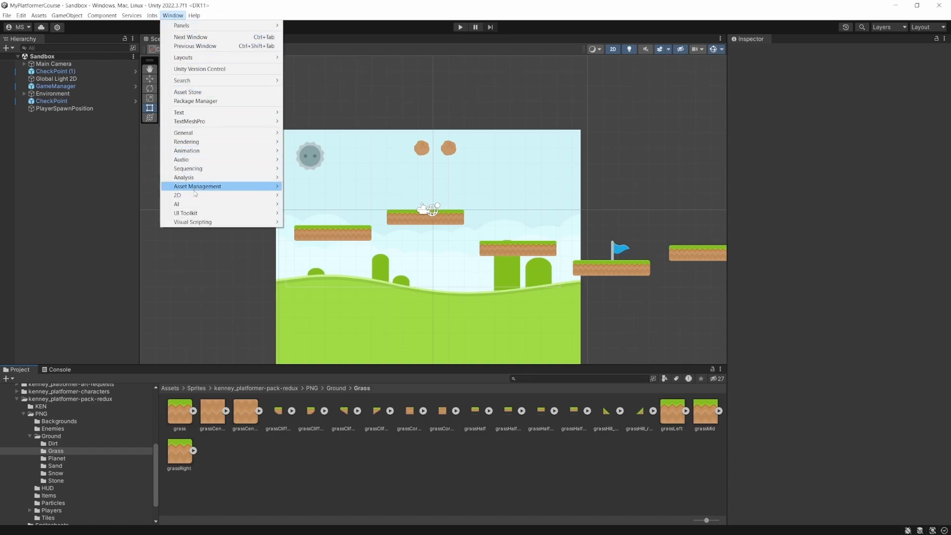
left_click(213, 102)
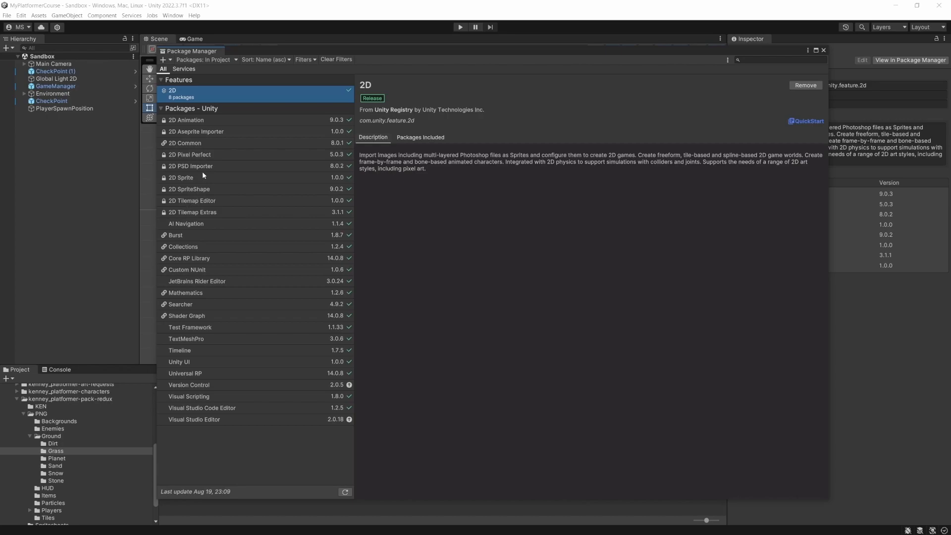
left_click(213, 60)
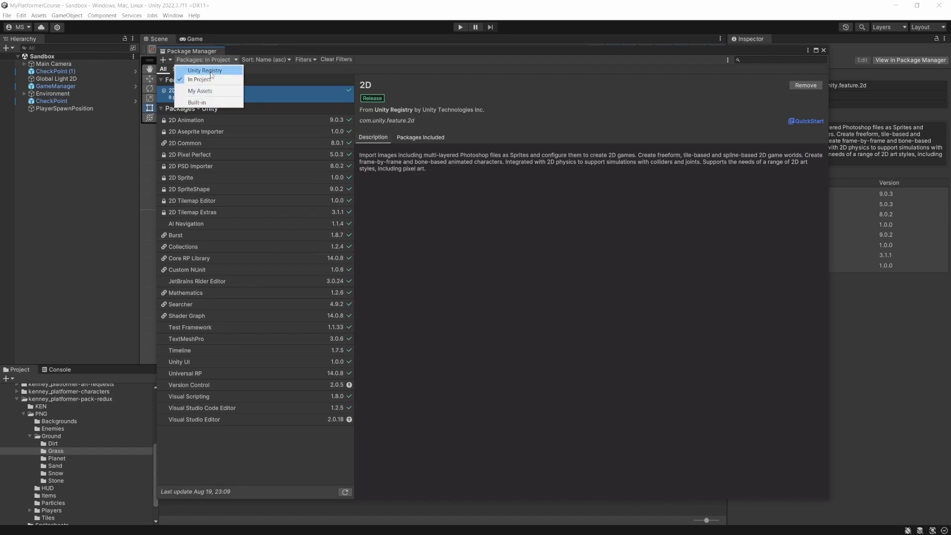
left_click(210, 72)
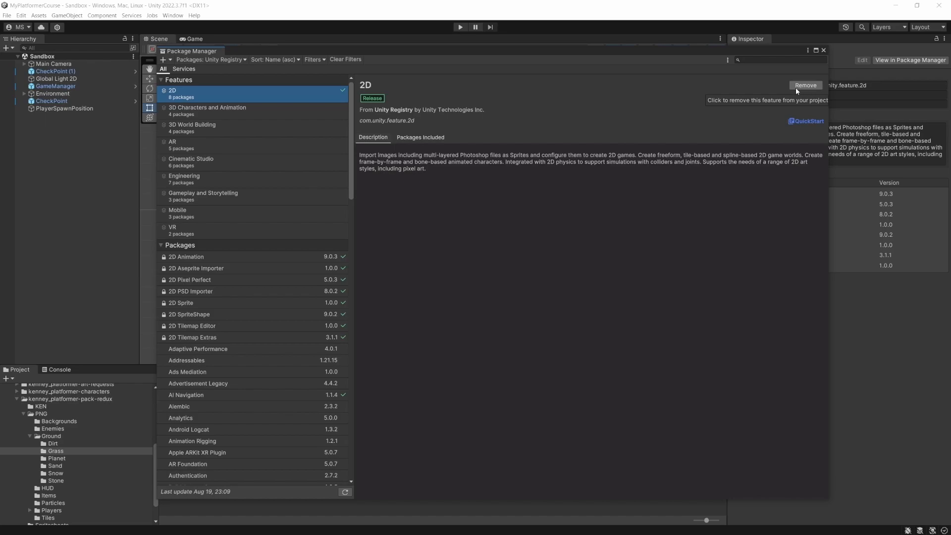
left_click(189, 329)
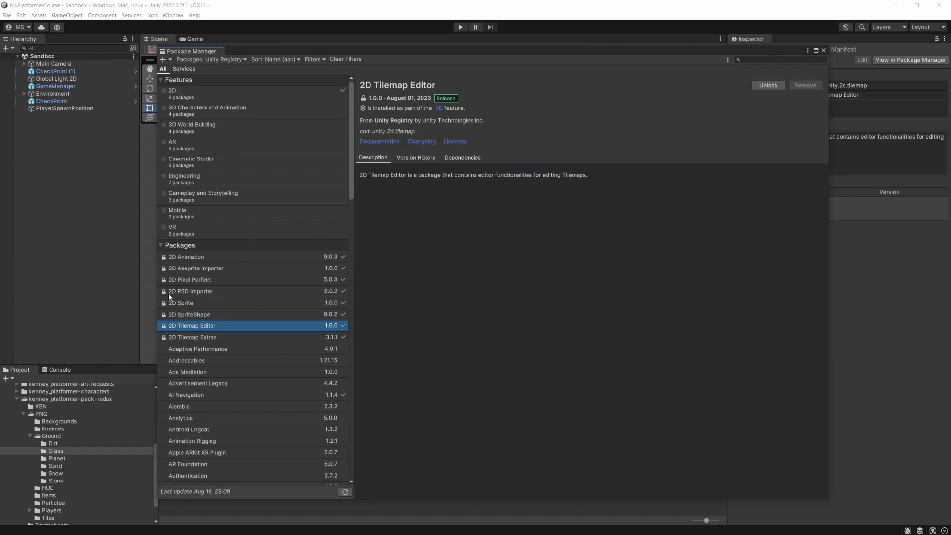
left_click(191, 97)
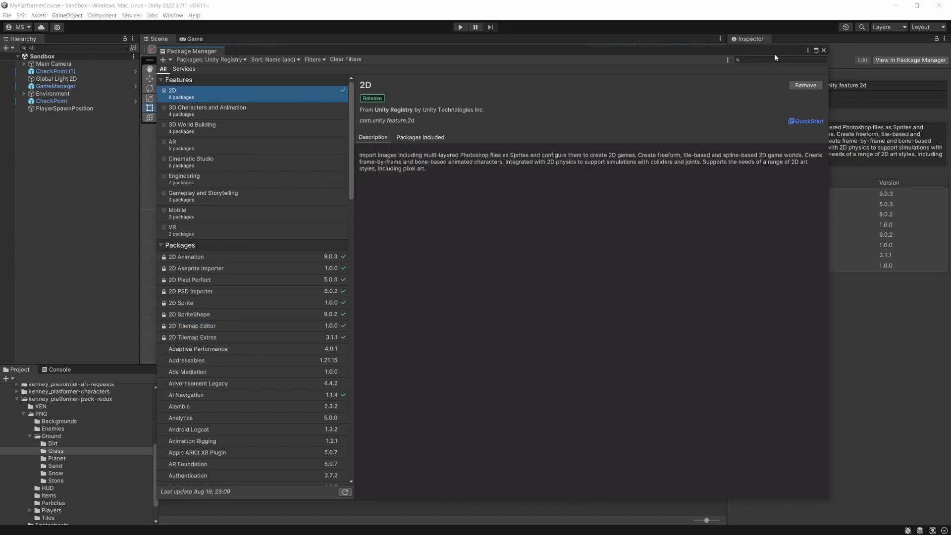
left_click(825, 51)
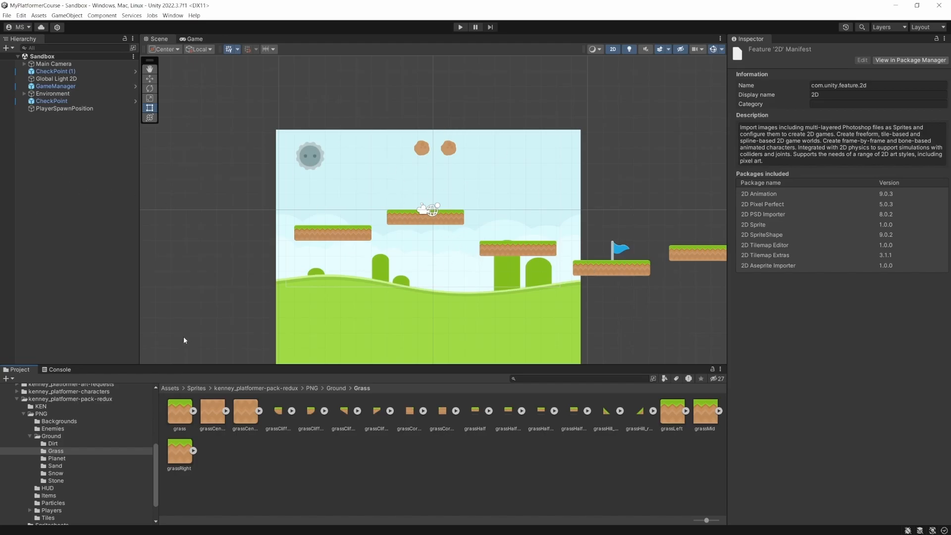
Step: Return to the root Assets folder and create a new scene from the Lit 2D (URP) template
scroll(124, 426, "up", 5)
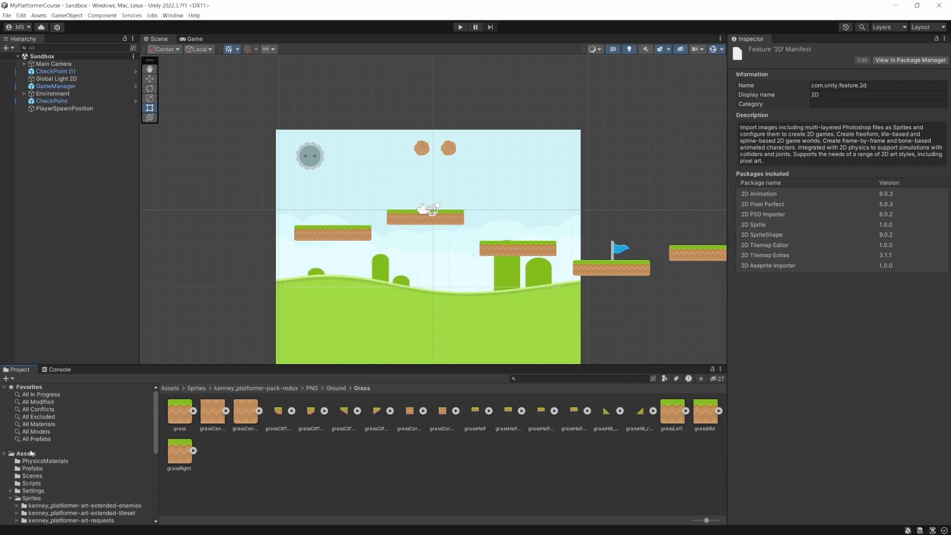
left_click(27, 453)
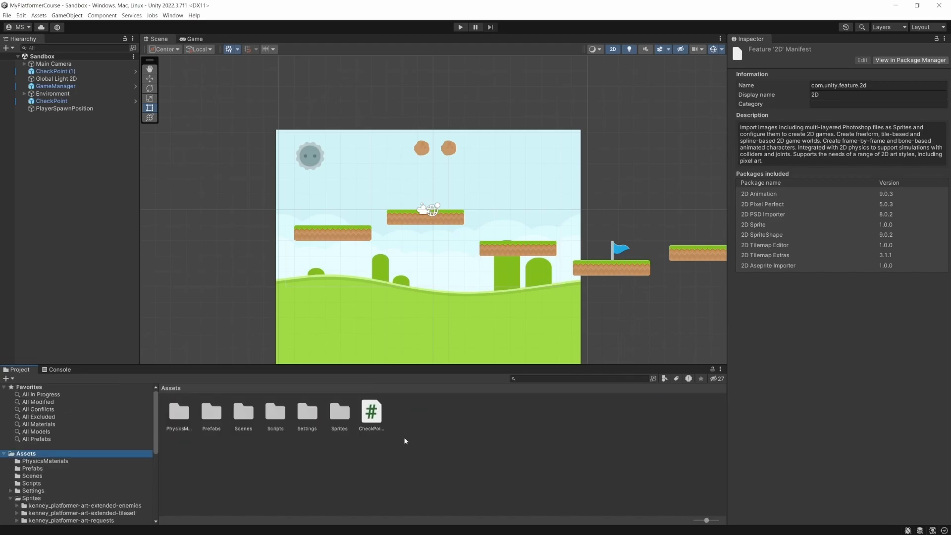
left_click(425, 445)
left_click(7, 16)
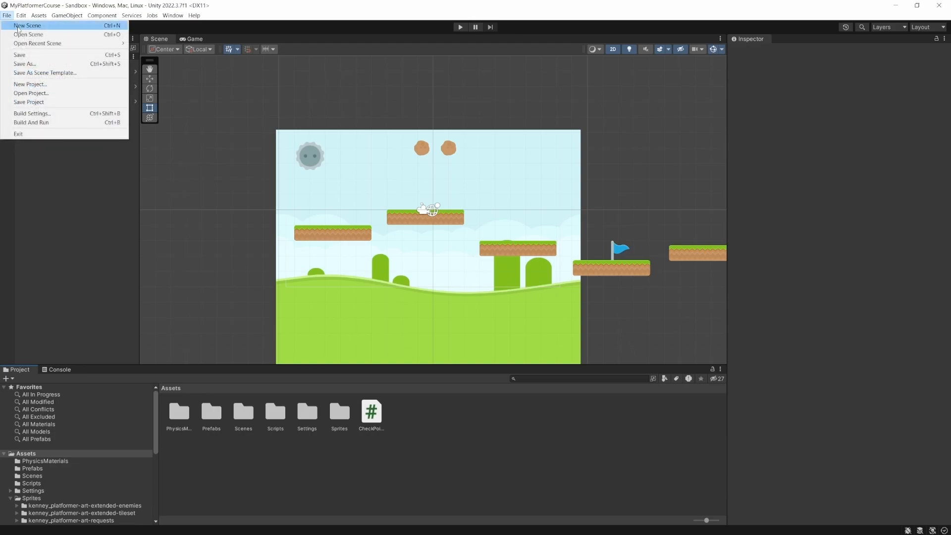
left_click(28, 25)
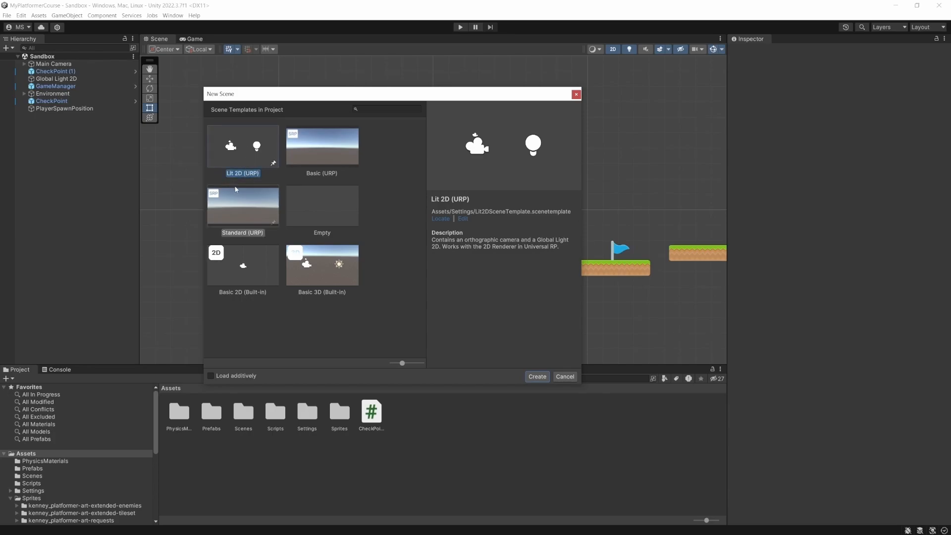
double_click(236, 159)
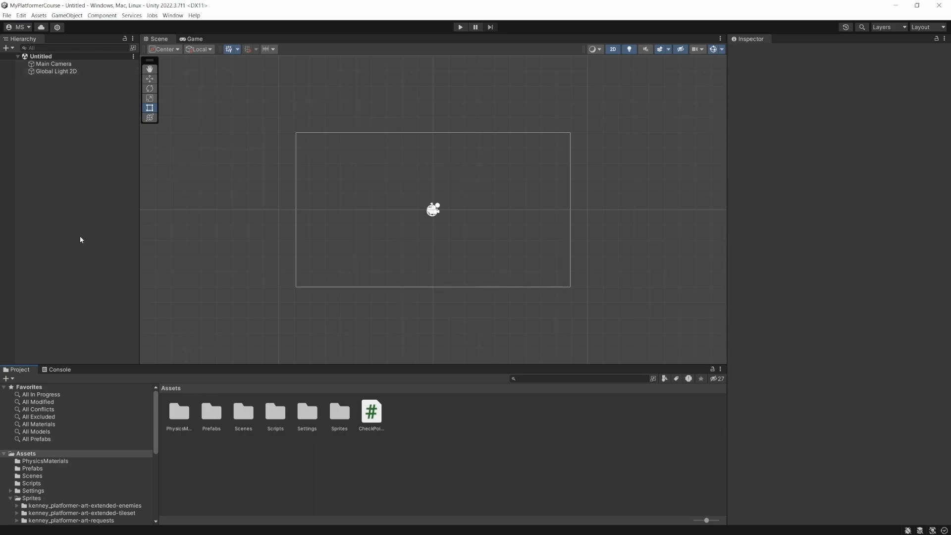
Step: Add a rectangular tilemap to the scene and name it Ground Tilemap
right_click(50, 160)
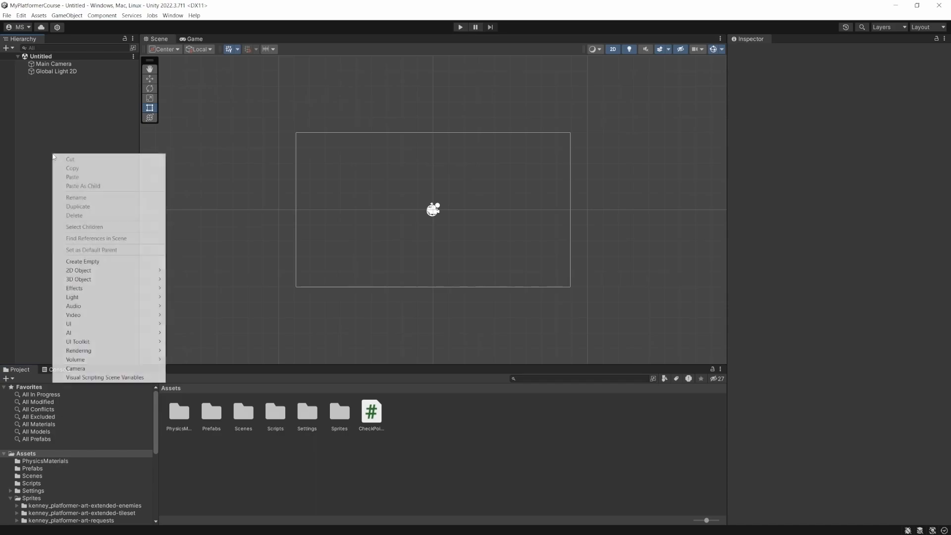
mouse_move(88, 273)
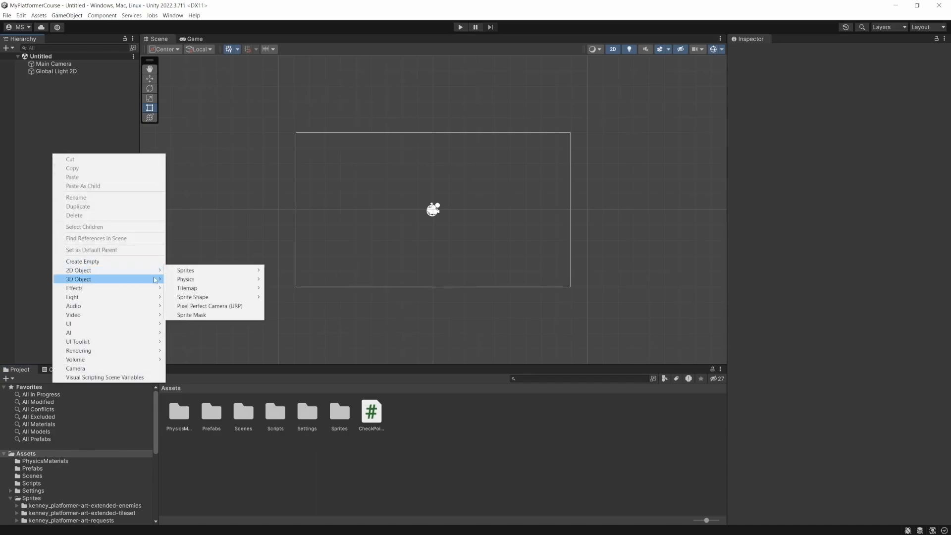
mouse_move(191, 291)
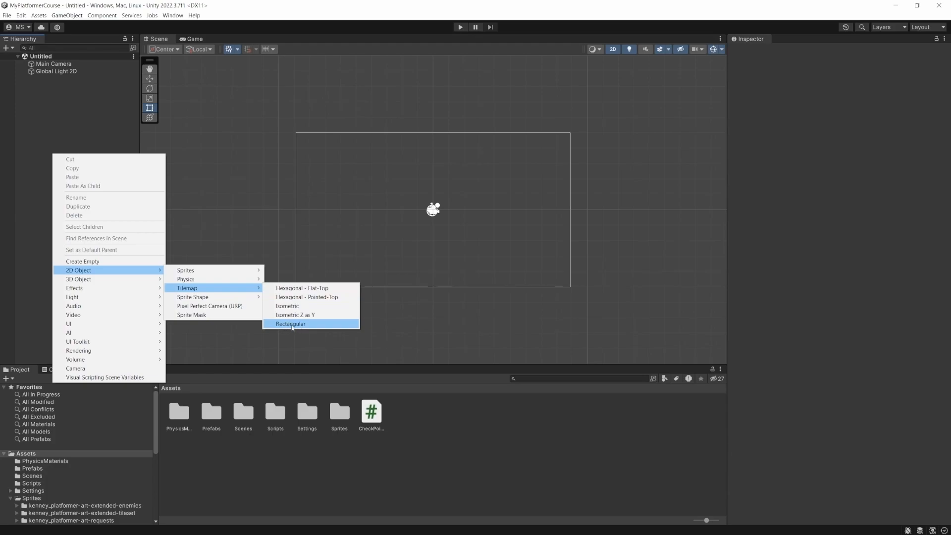
left_click(291, 324)
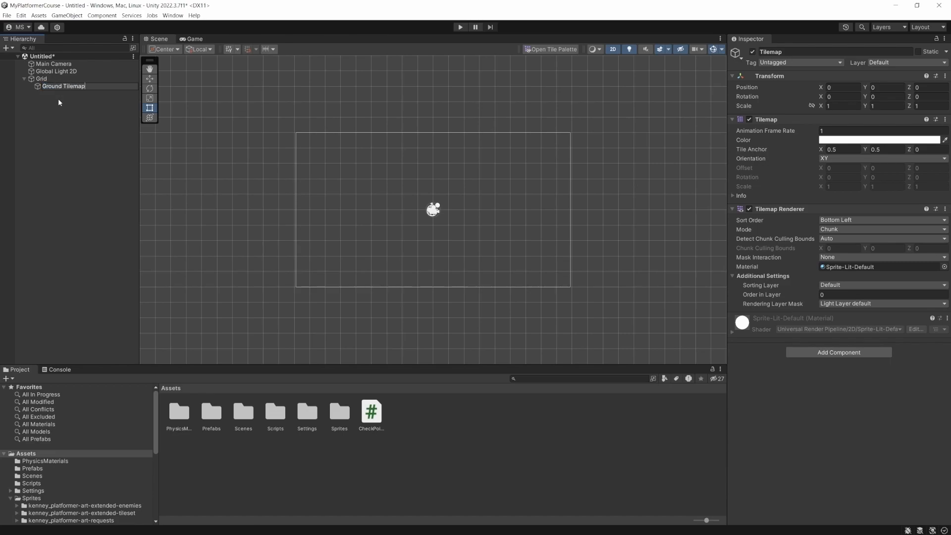
key("Return")
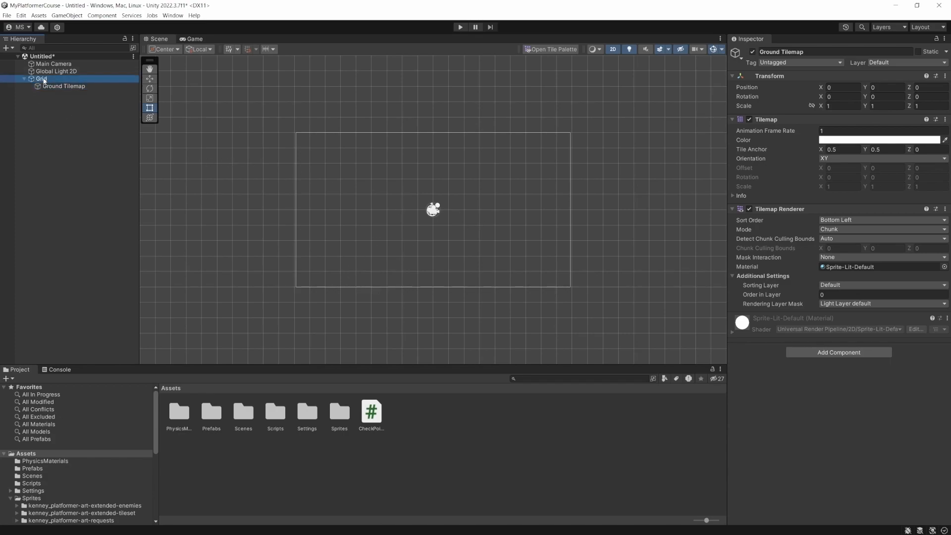
Step: Rename the Grid parent object of the tilemap as Tilemaps
left_click(44, 80)
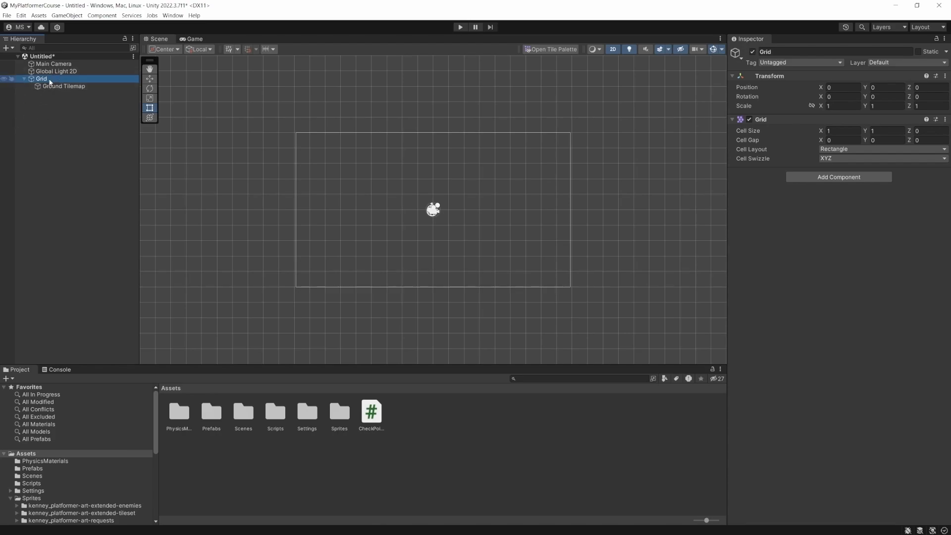
key("F2")
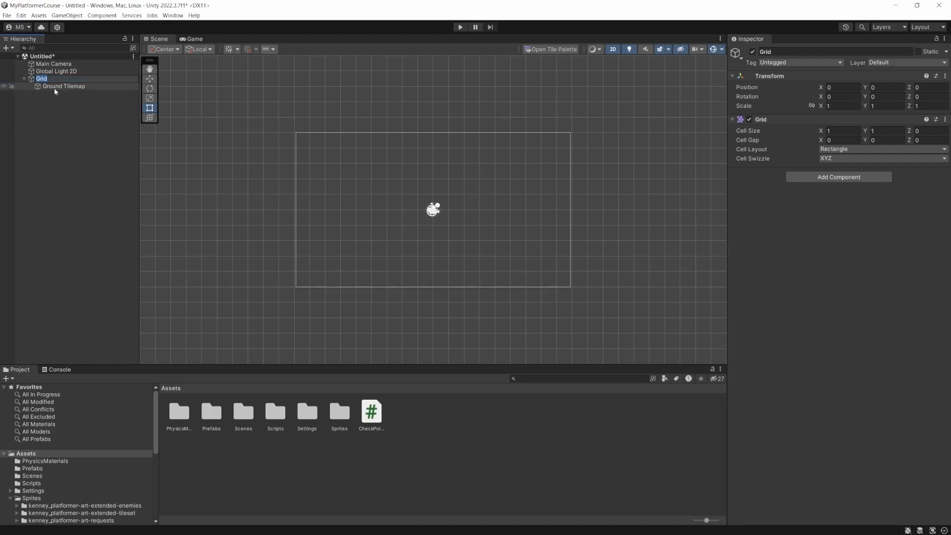
type("Tilemaps")
key("Return")
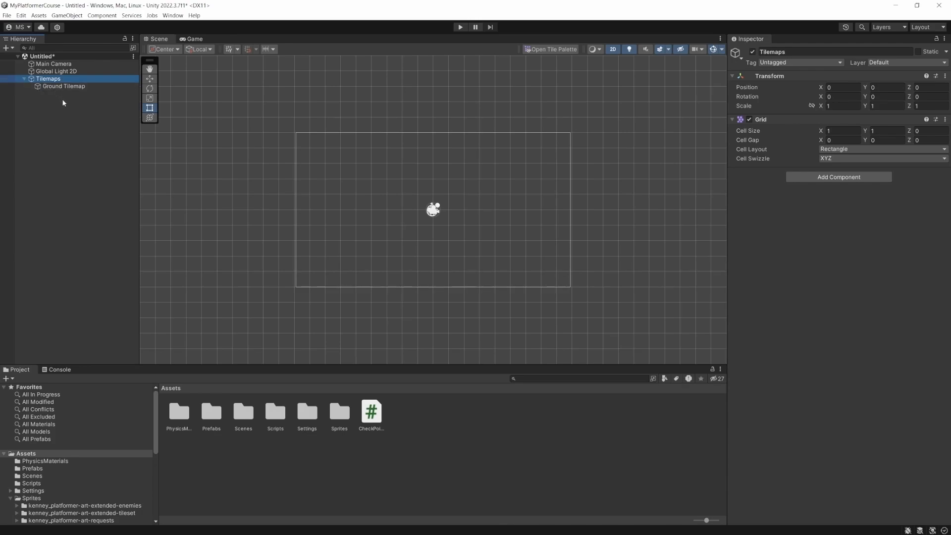
Step: Open the Tile Palette for Ground Tilemap, dock it between the Scene view and the Inspector, and enlarge the Scene view's height
left_click(74, 86)
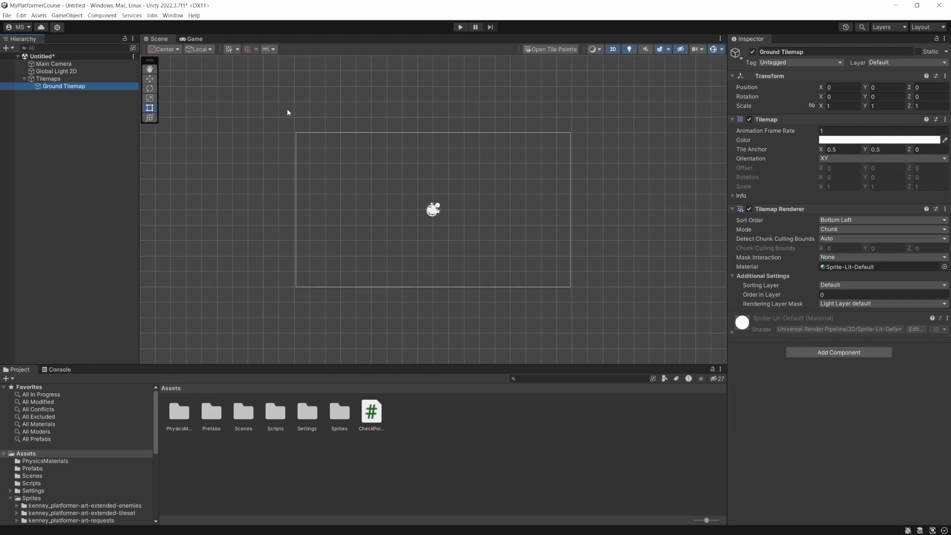
left_click(173, 16)
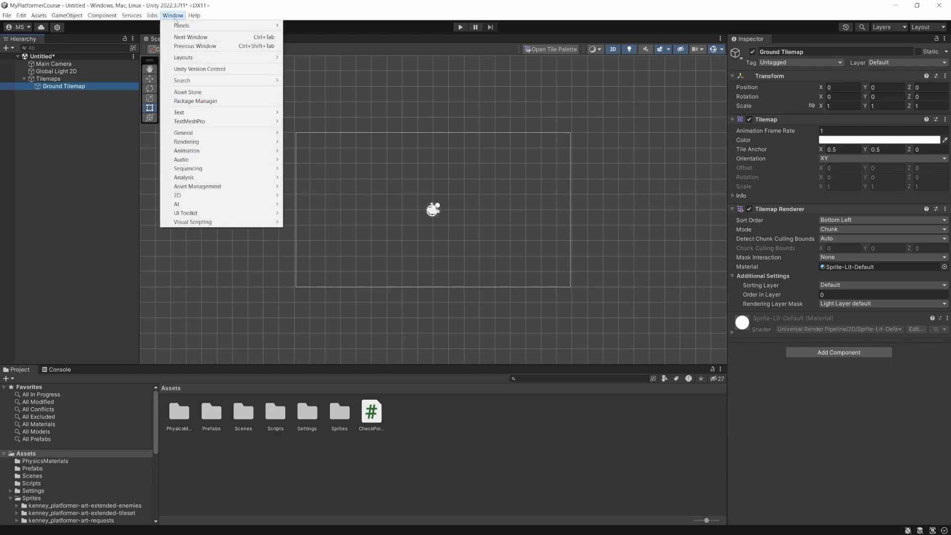
mouse_move(222, 196)
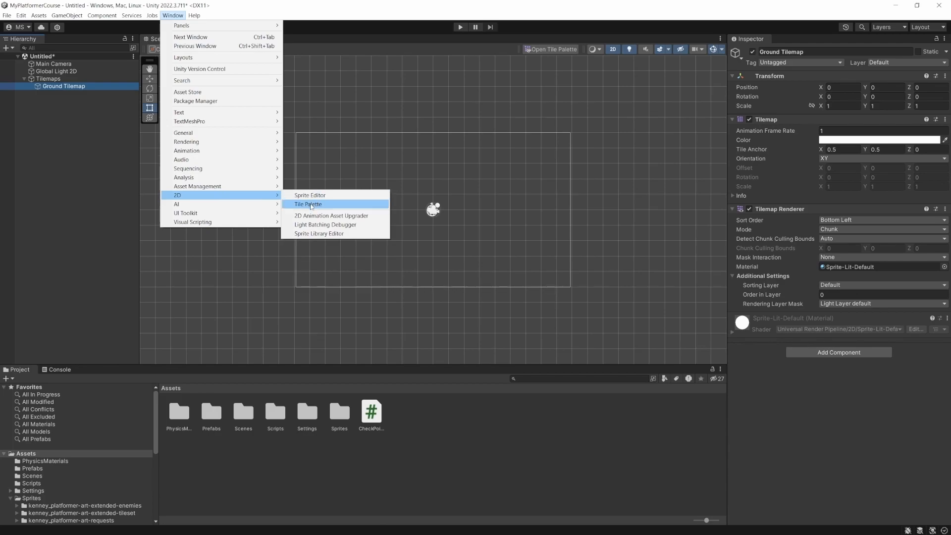
left_click(311, 204)
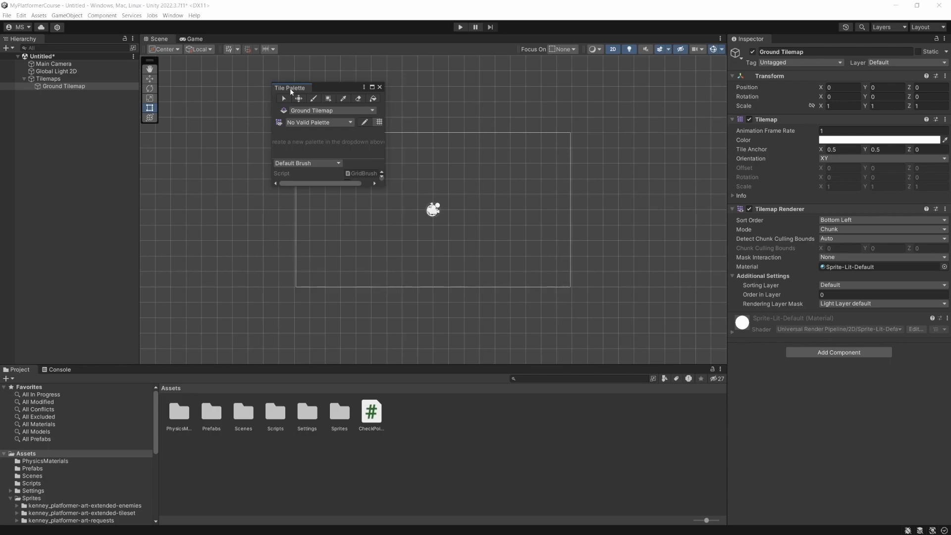
left_click_drag(291, 92, 635, 240)
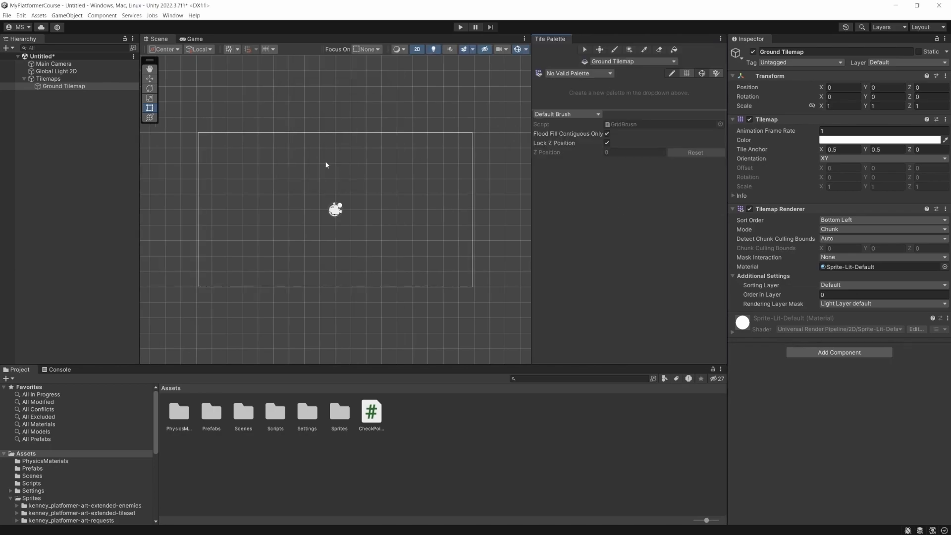
left_click_drag(346, 365, 349, 401)
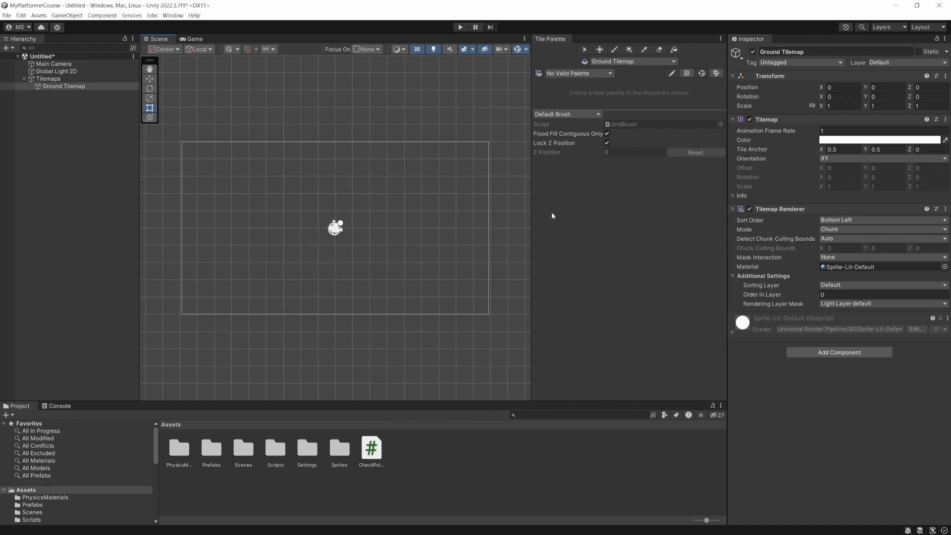
left_click(475, 179)
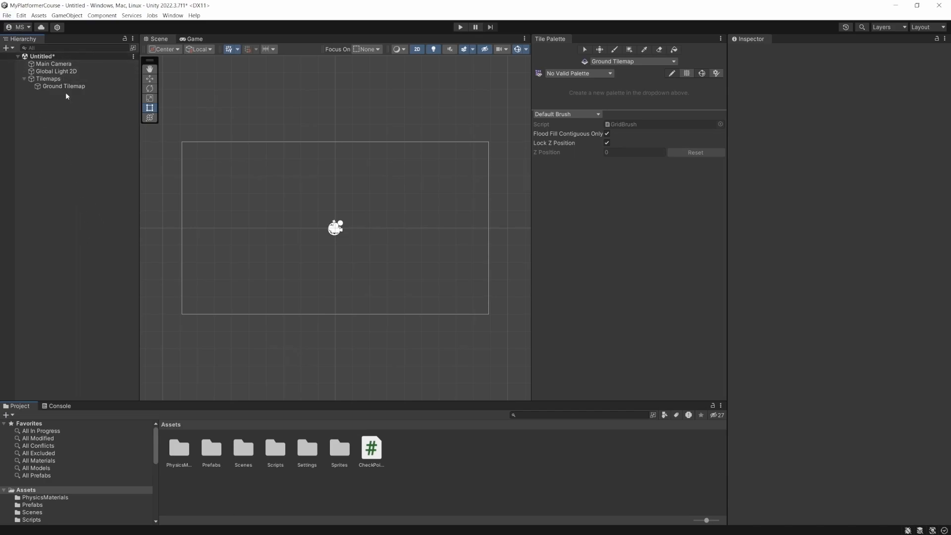
Step: Save the new scene as Game in the project's Scenes folder
left_click(7, 15)
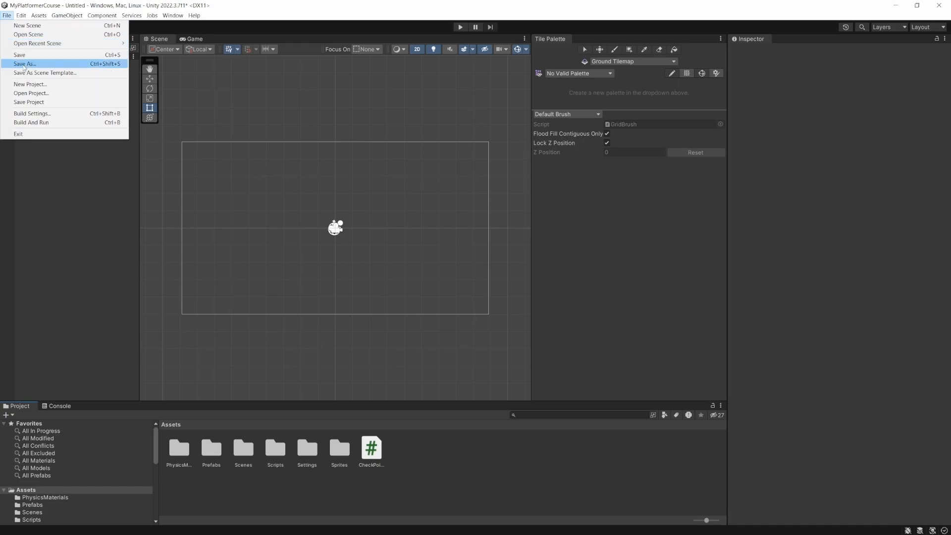
left_click(18, 55)
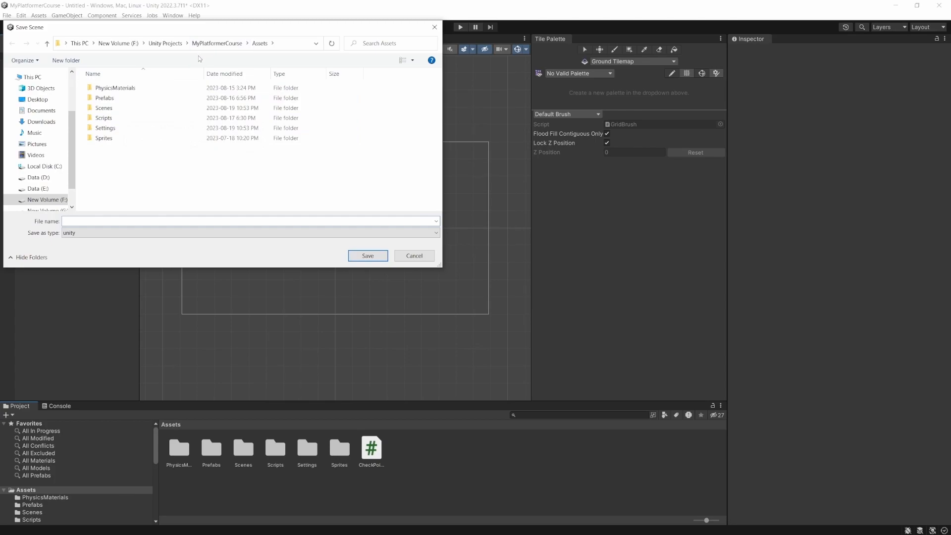
double_click(114, 111)
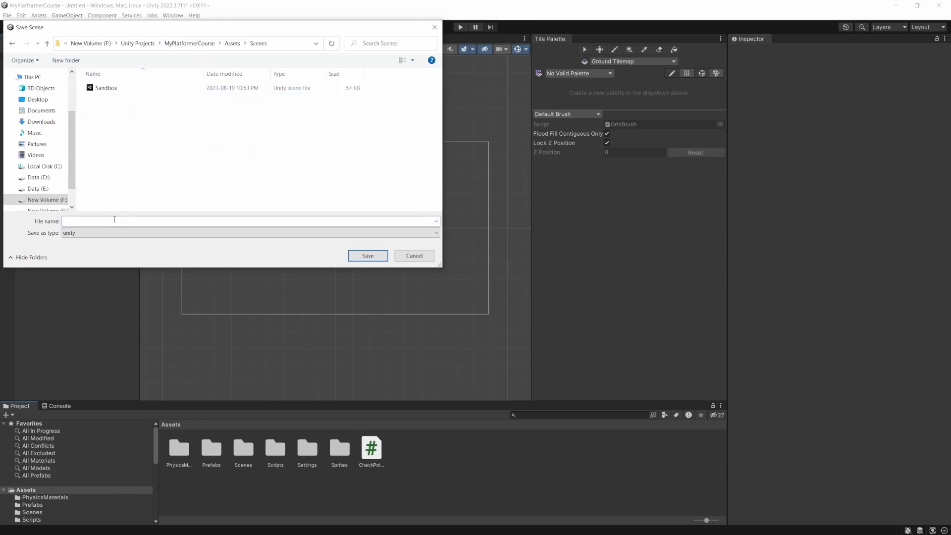
type("Game")
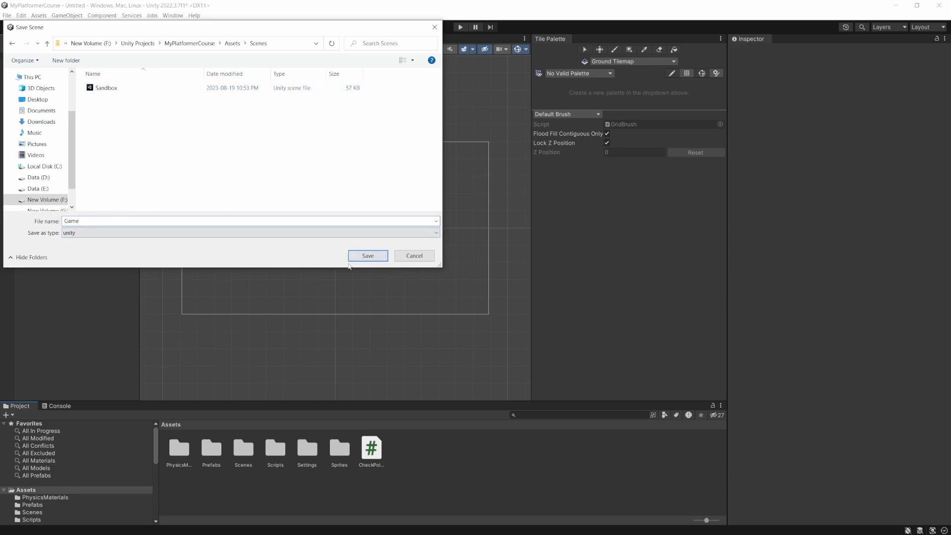
left_click(369, 256)
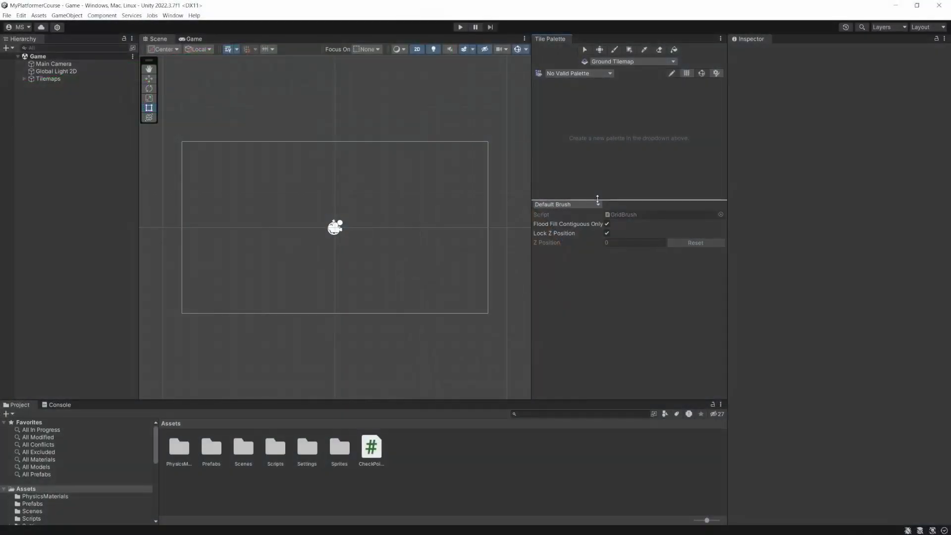
Step: Enlarge the tile area of the Tile Palette above the brush settings, and increase the Project window's height
left_click_drag(598, 196, 594, 218)
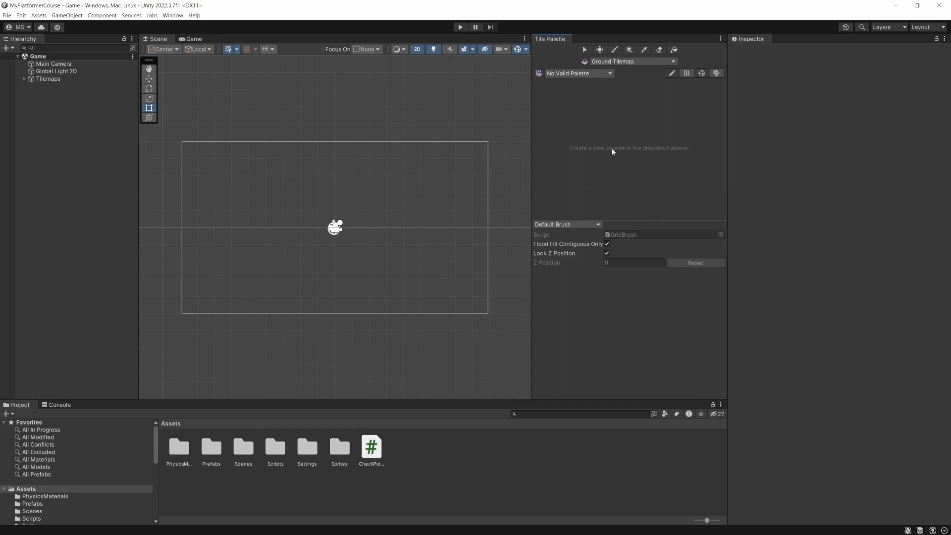
mouse_move(625, 221)
left_mouse_down()
mouse_move(629, 161)
mouse_move(622, 244)
mouse_move(628, 156)
mouse_move(629, 251)
left_mouse_up()
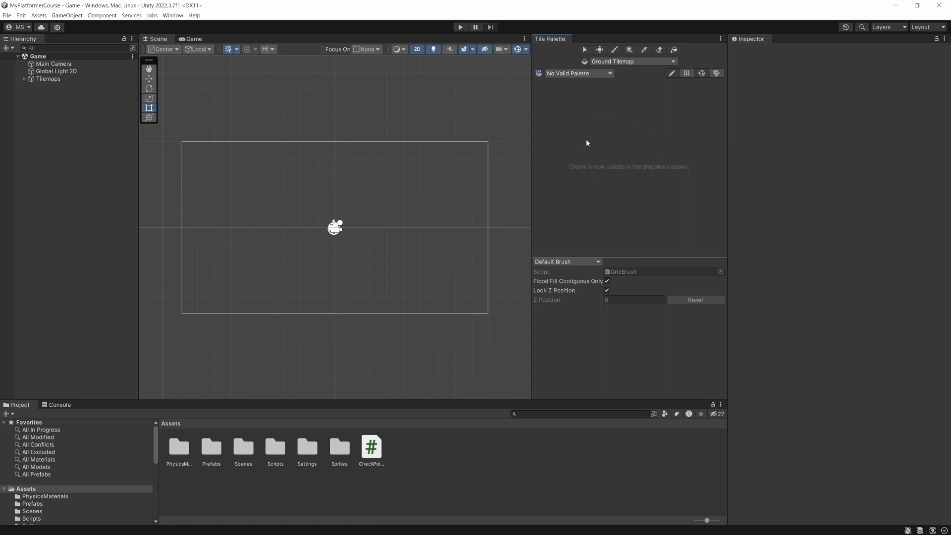
left_click_drag(151, 398, 151, 367)
Step: Compare the import settings of the grass and planet ground sprites, checking Pixels Per Unit and Pivot
scroll(42, 462, "down", 4)
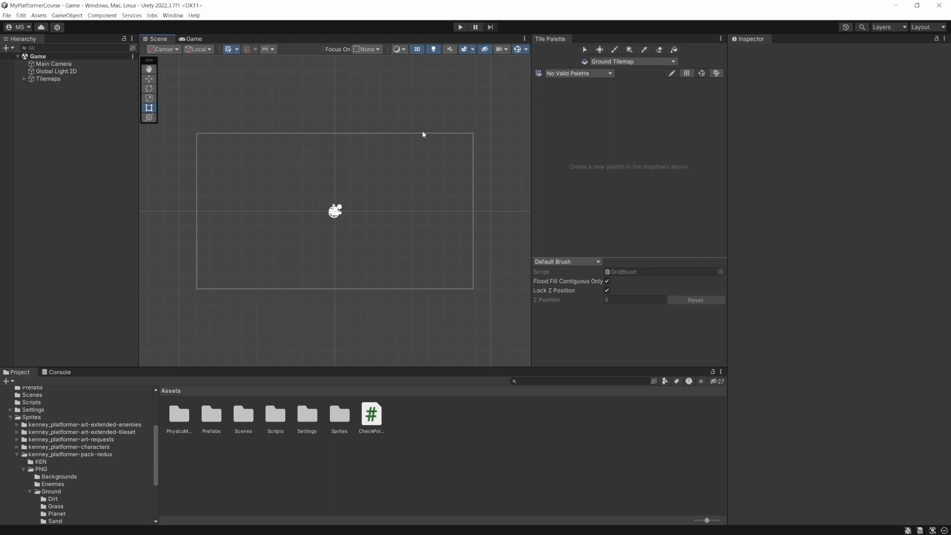
scroll(70, 453, "down", 3)
left_click(53, 480)
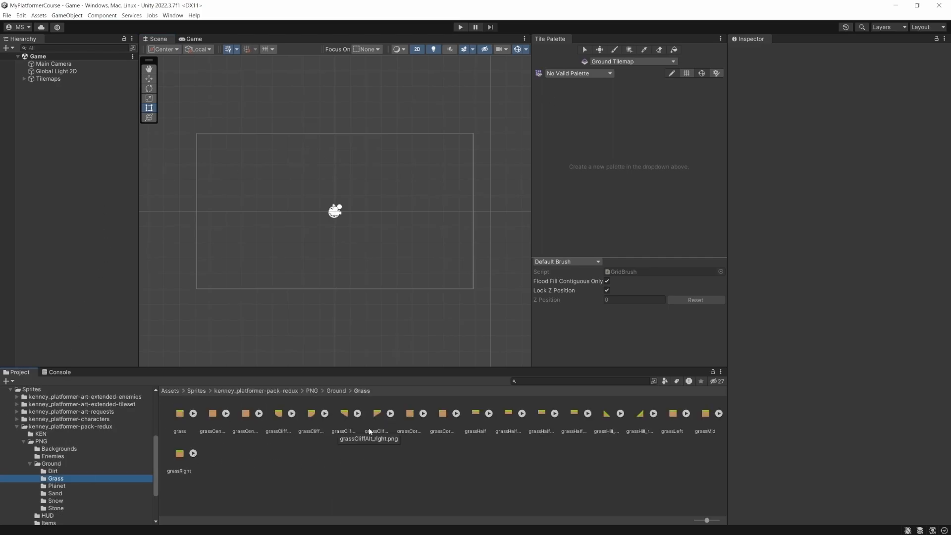
left_click(179, 418)
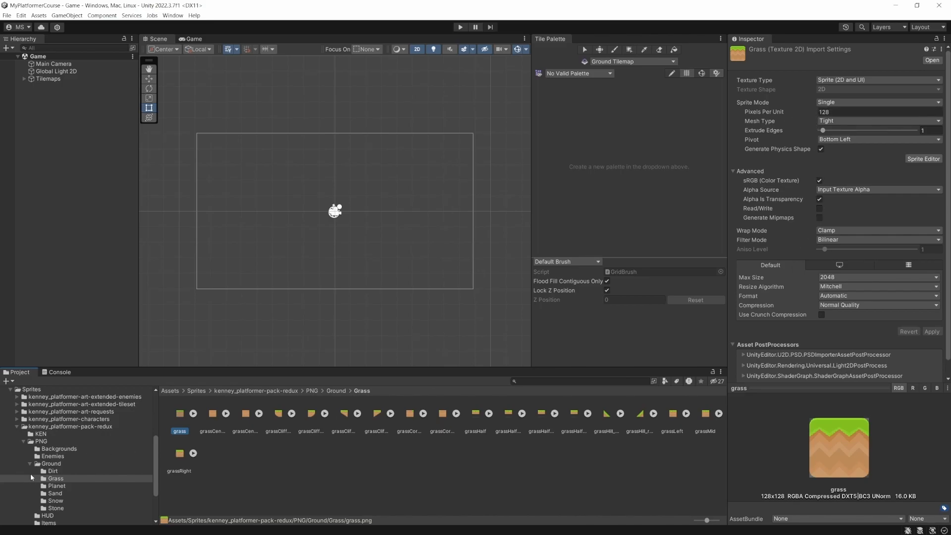
left_click(63, 487)
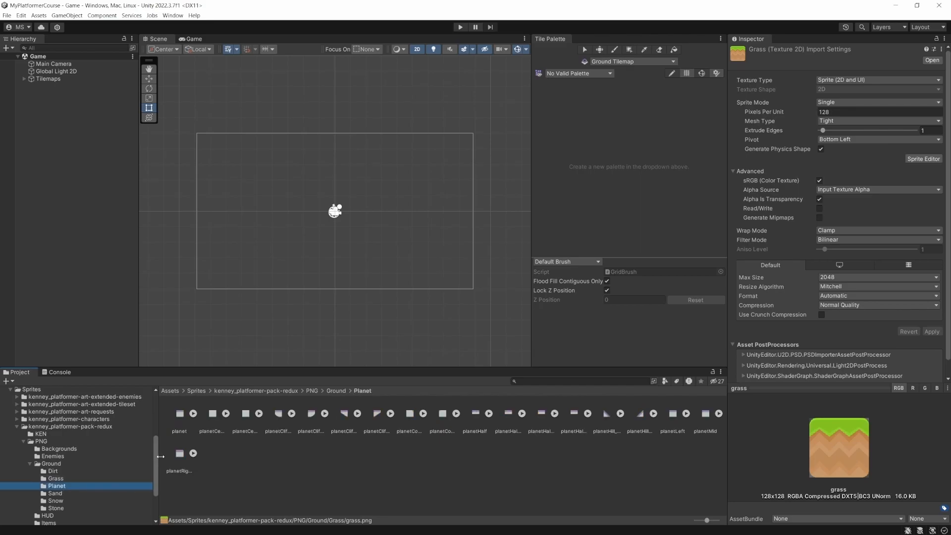
left_click(180, 415)
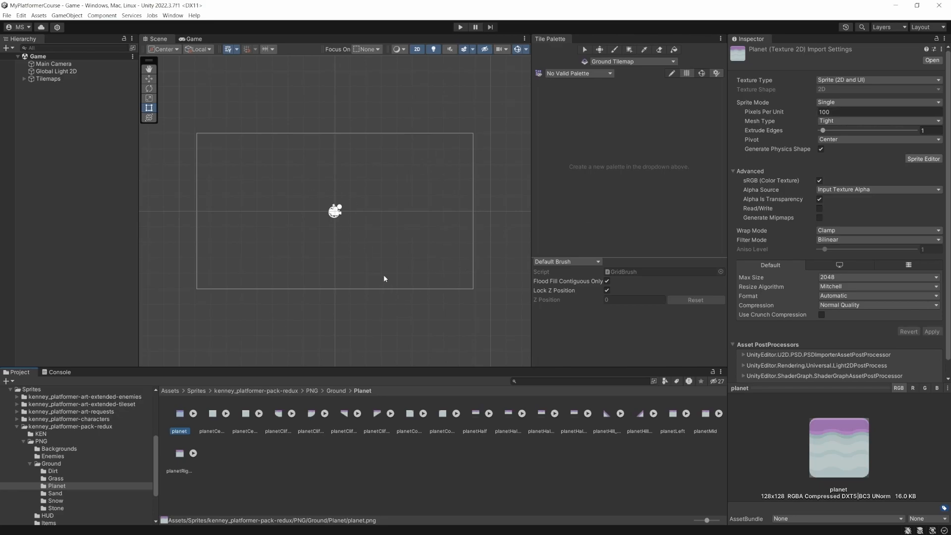
left_click(55, 479)
left_click(179, 417)
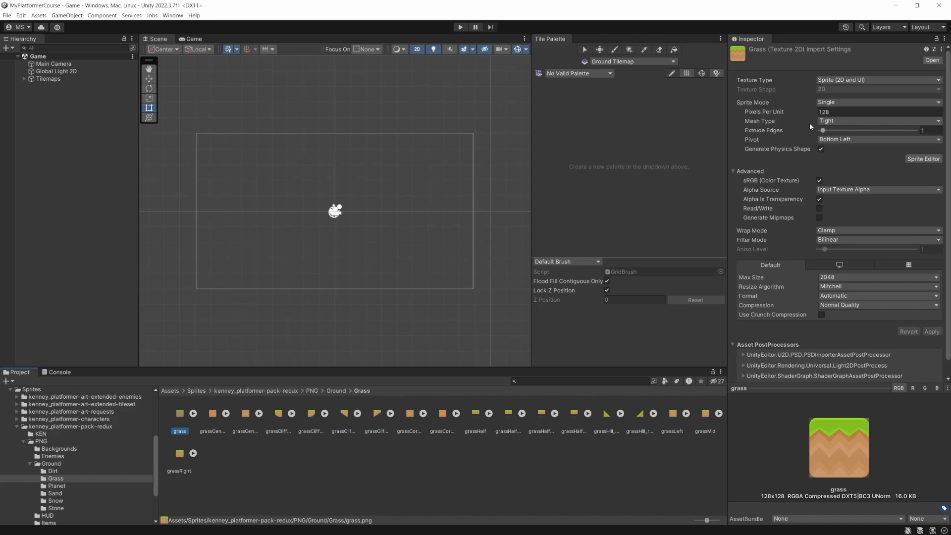
left_click(362, 184)
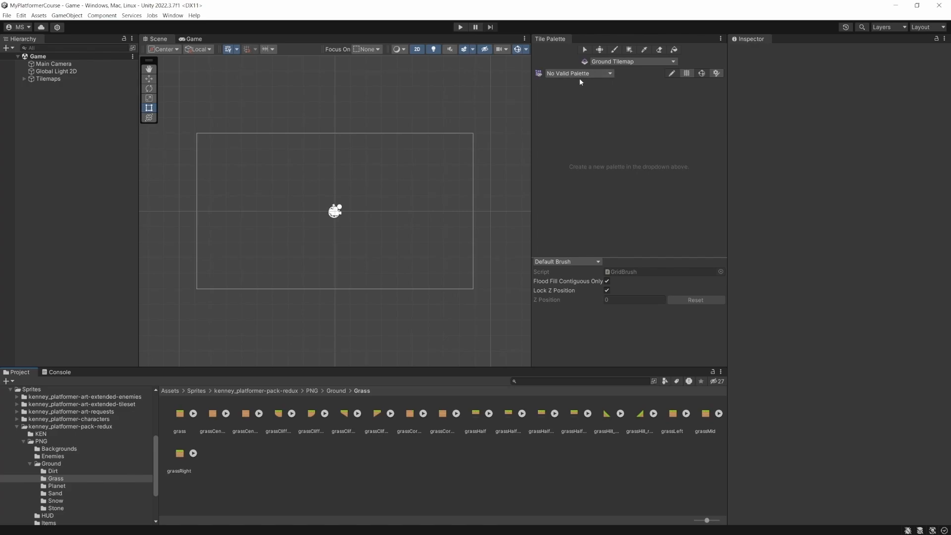
Step: Create a new rectangular tile palette with automatic cell size and name it GrassPlatformsPalette
left_click(608, 73)
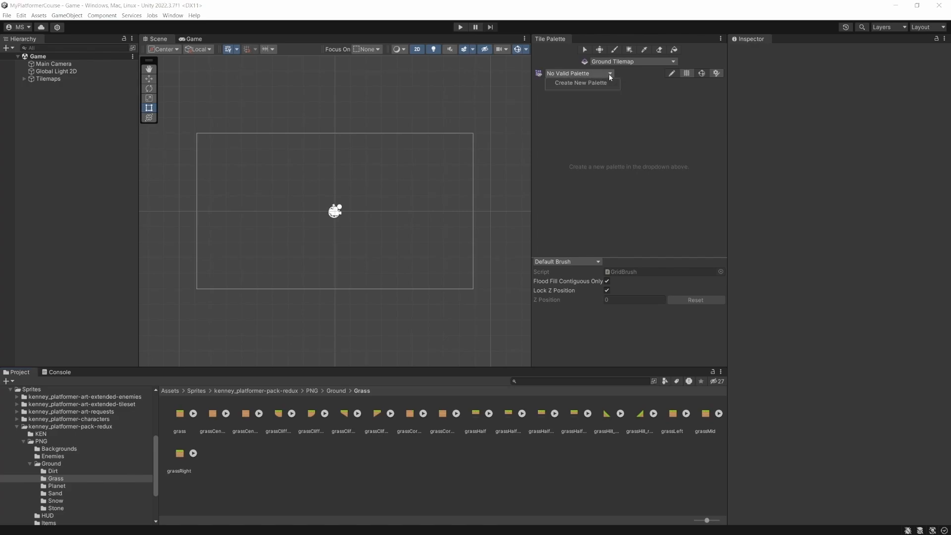
left_click(585, 83)
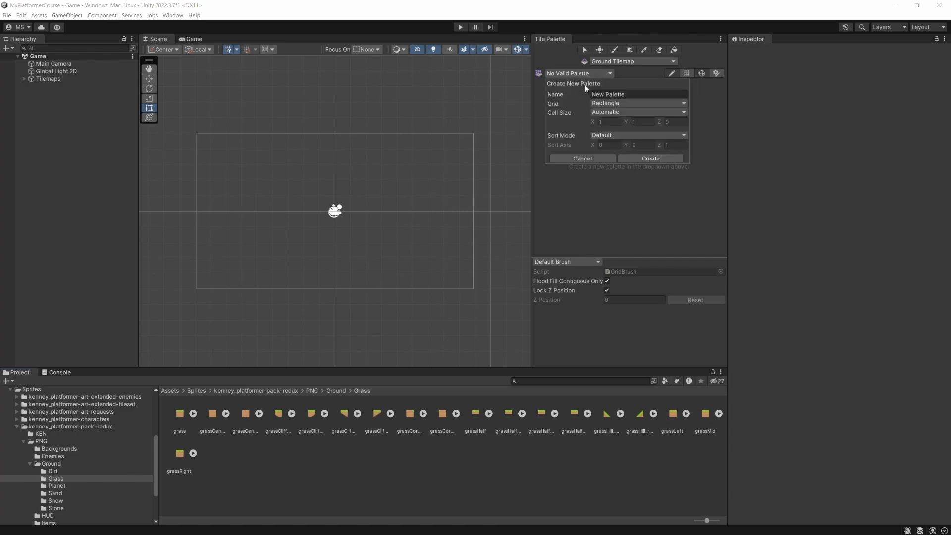
key("Home")
type("Grass")
key("shift+End")
key("Delete")
type("PlatformsPalette")
left_click(647, 158)
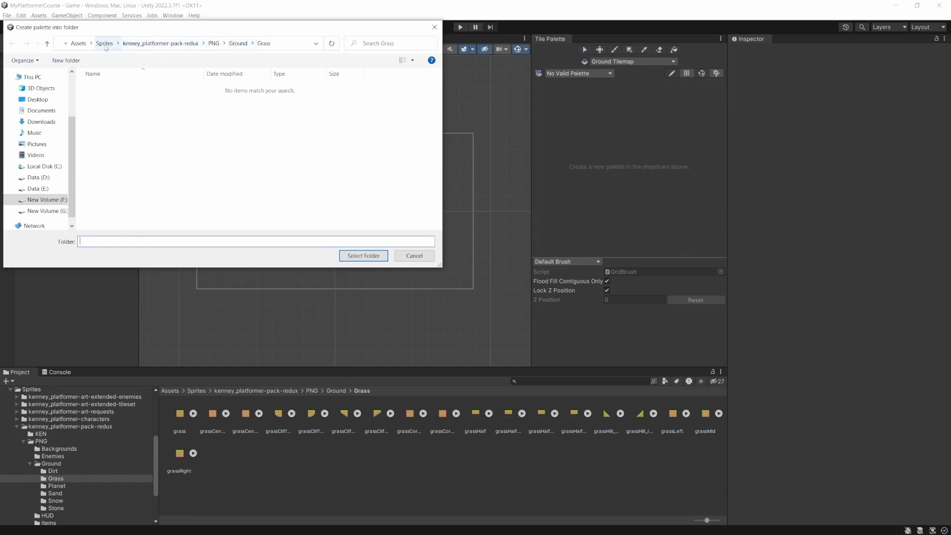
Step: Store the palette in a new folder named Tiles under the root Assets folder
left_click(78, 44)
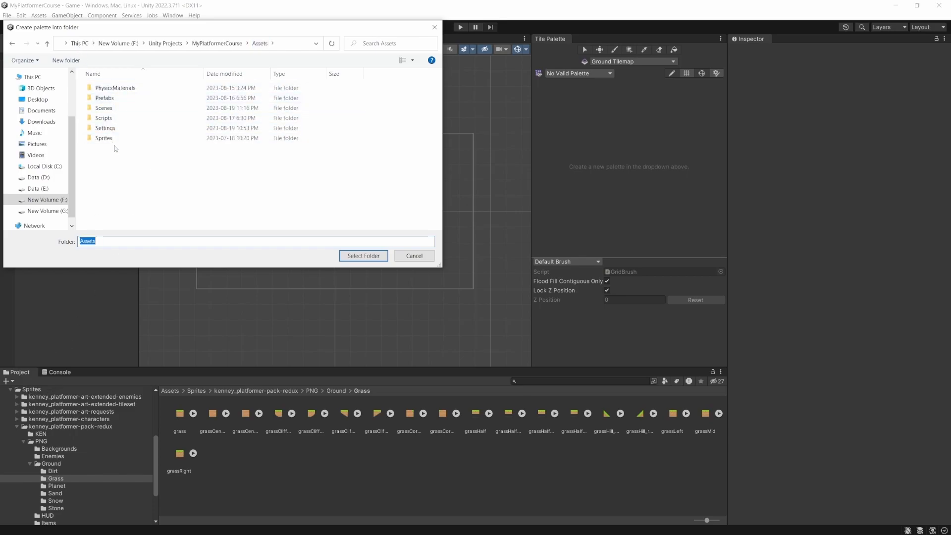
left_click(67, 62)
type("Tiles")
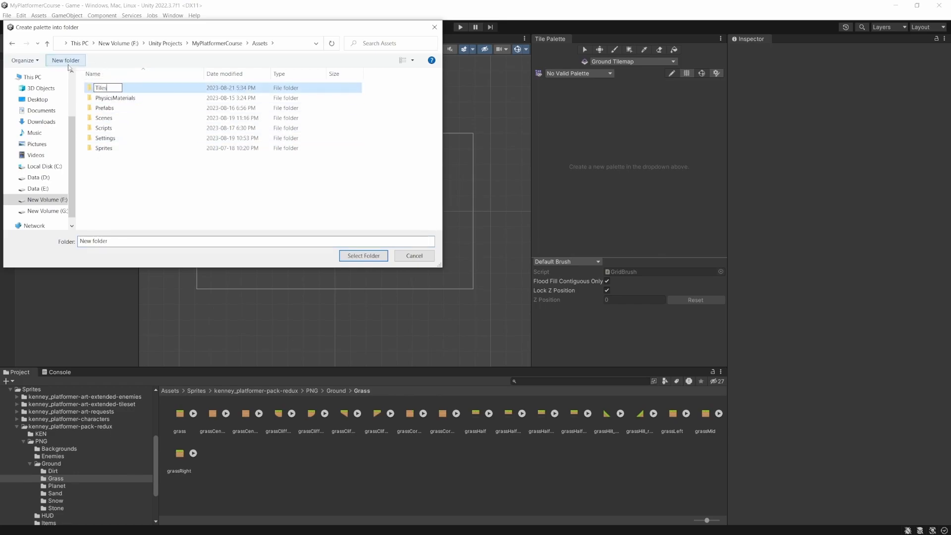
key("Return")
double_click(113, 159)
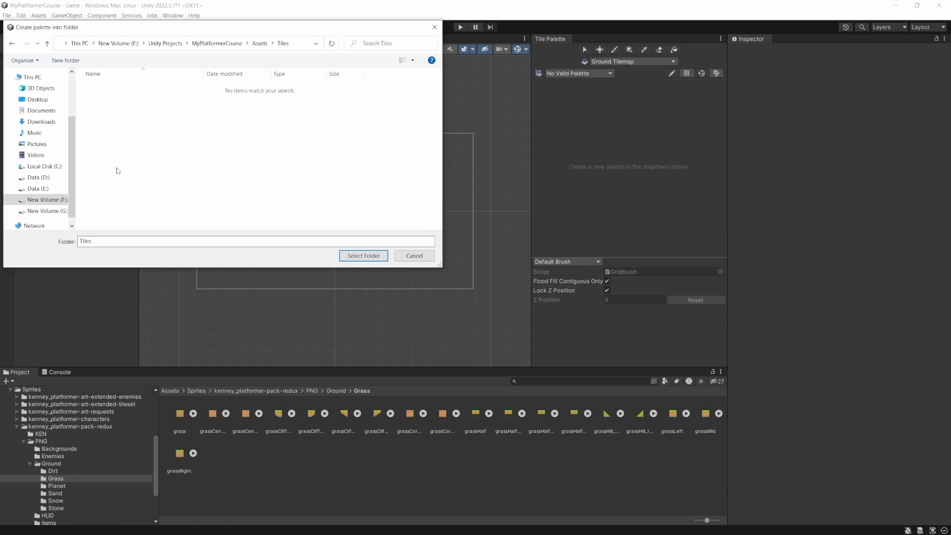
left_click(363, 255)
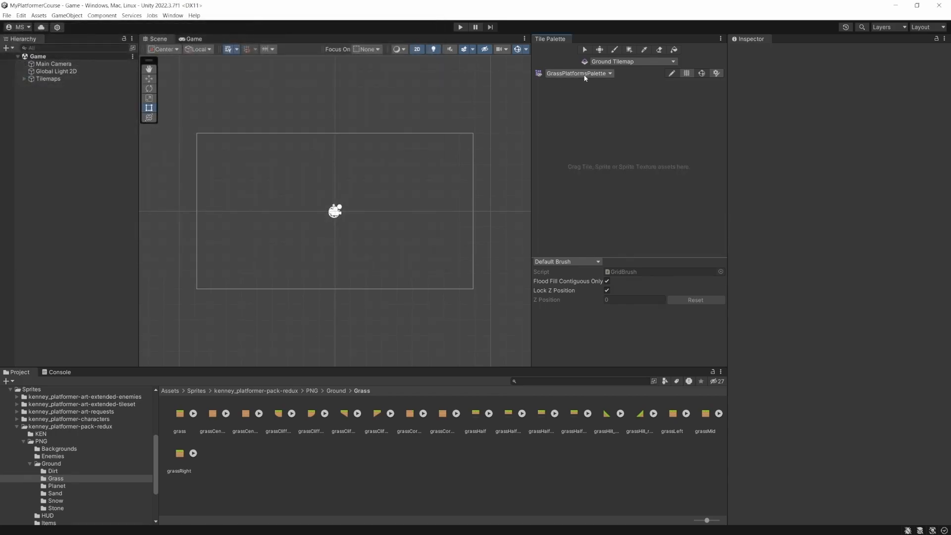
Step: Open the Tiles folder in Assets and inspect the GrassPlatformsPalette prefab
scroll(106, 414, "up", 5)
left_click(35, 456)
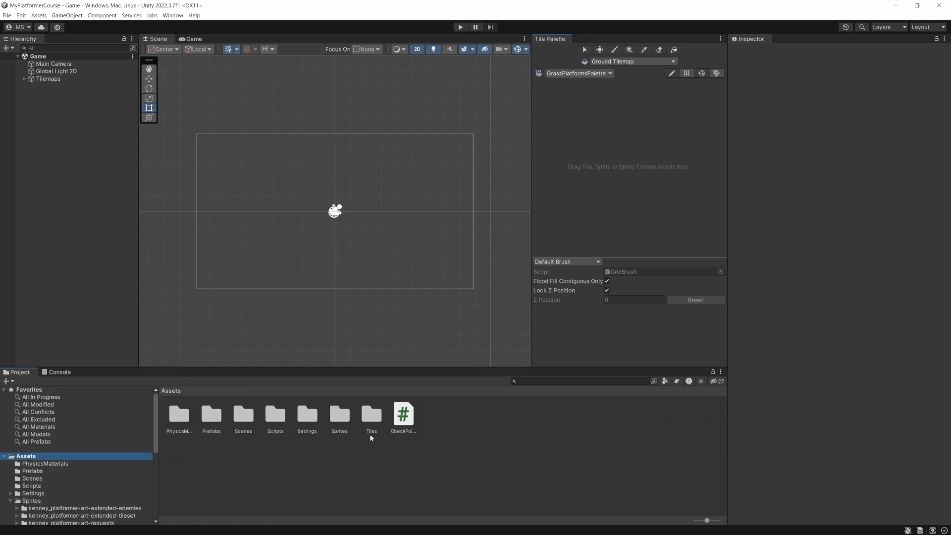
double_click(372, 430)
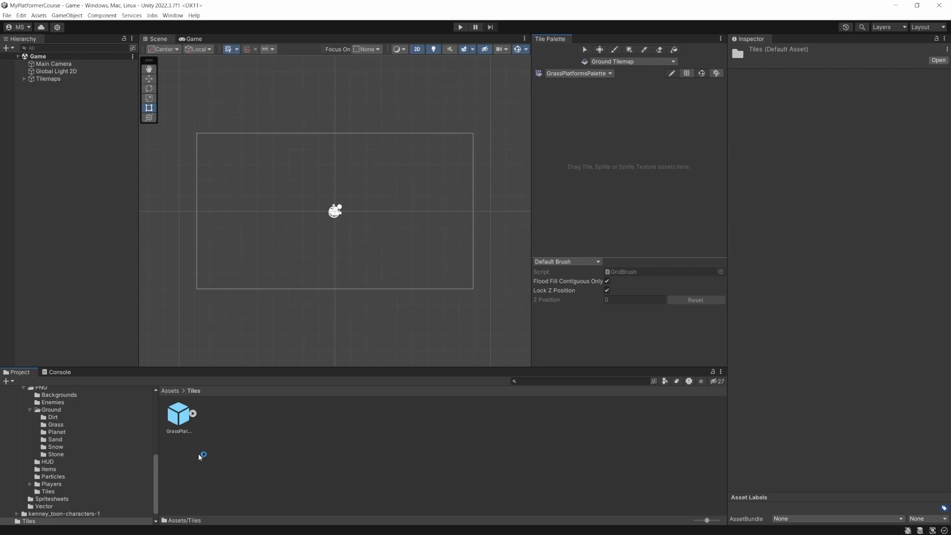
left_click(185, 415)
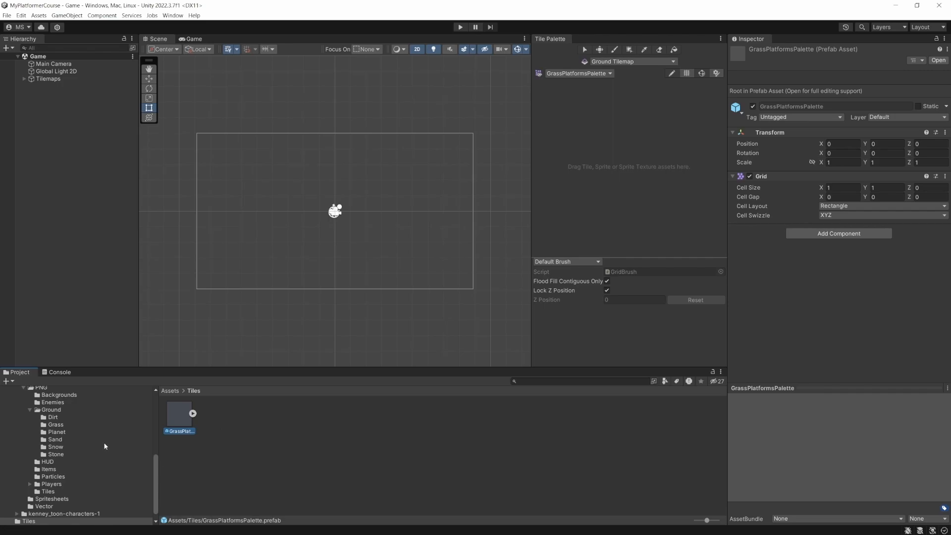
Step: Add all the sprites from the Ground/Grass folder, from grass through grassRight, to the empty GrassPlatformsPalette
left_click(51, 425)
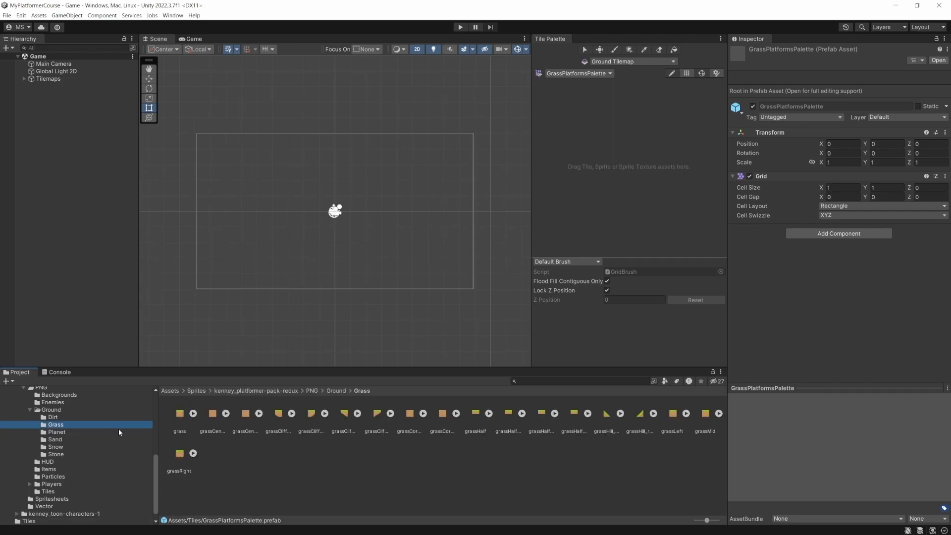
left_click(180, 416)
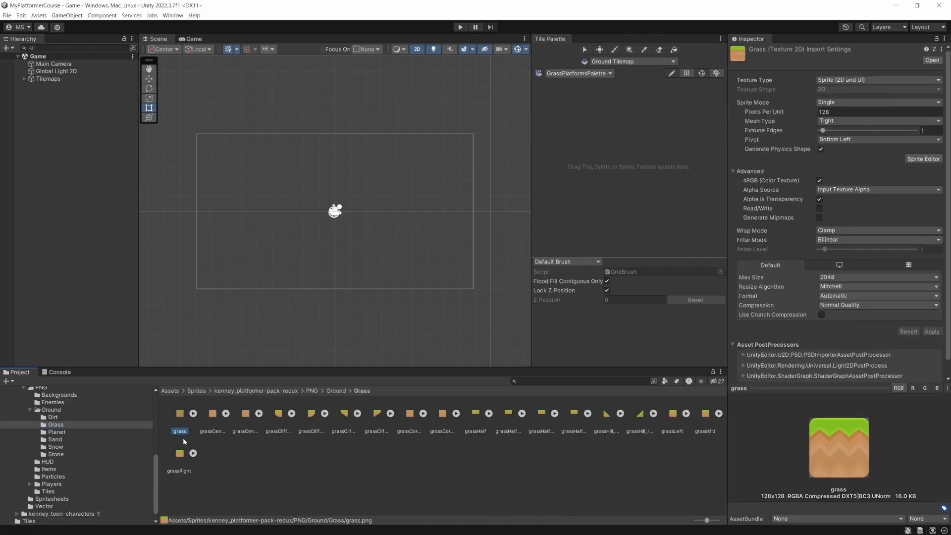
left_click(180, 461, "shift")
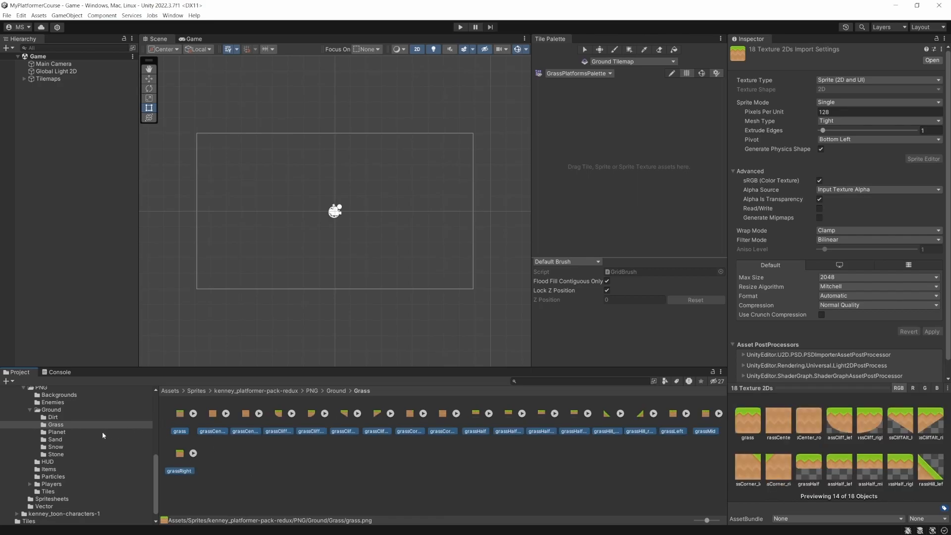
left_click_drag(183, 421, 578, 127)
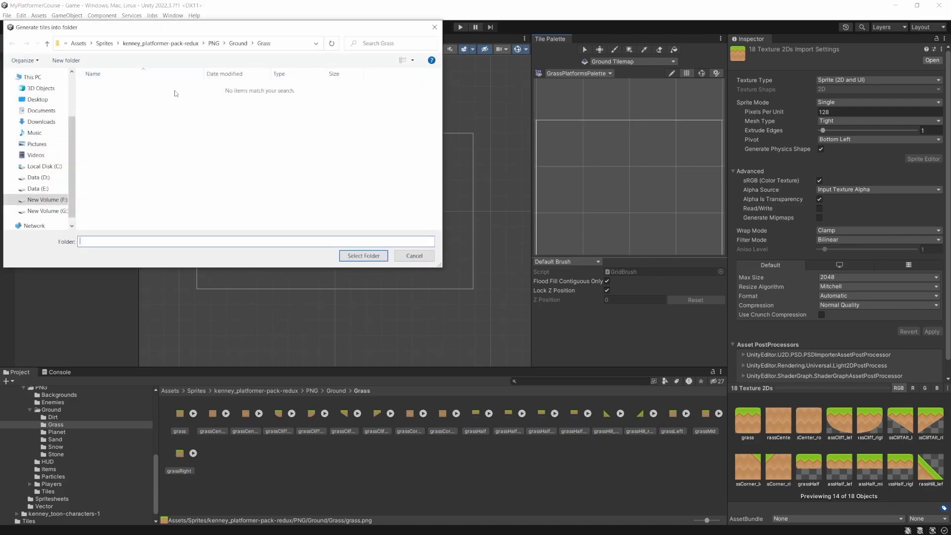
Step: Generate the tile assets into a new folder named GrassPlatforms inside Assets/Tiles
left_click(79, 44)
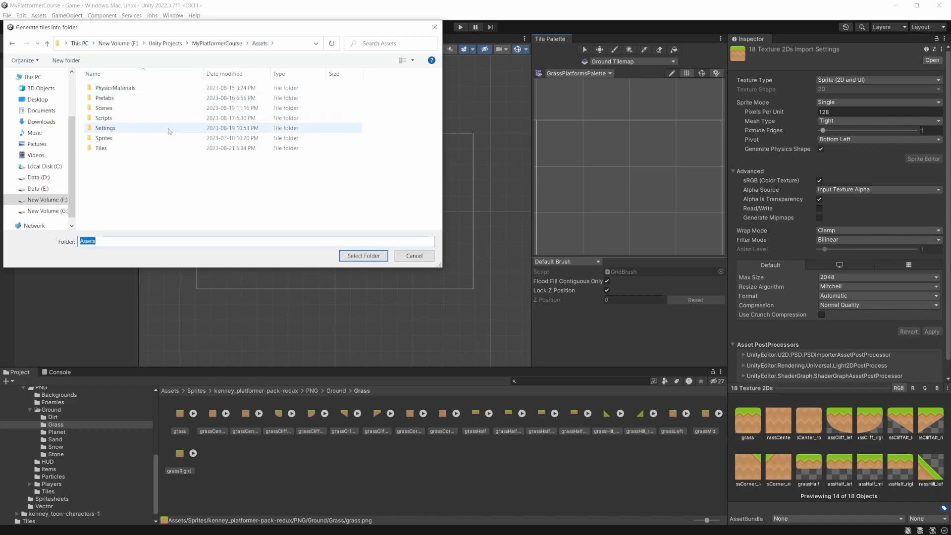
double_click(118, 150)
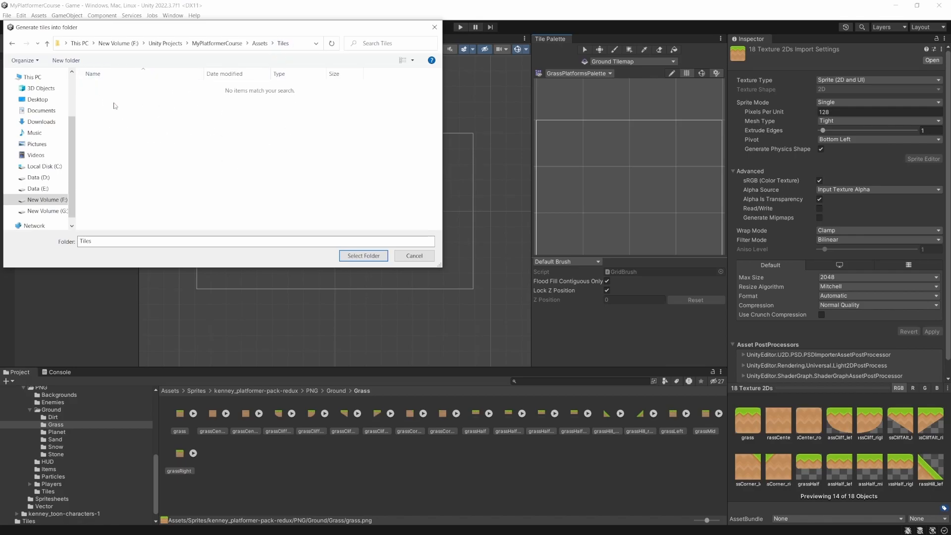
left_click(66, 60)
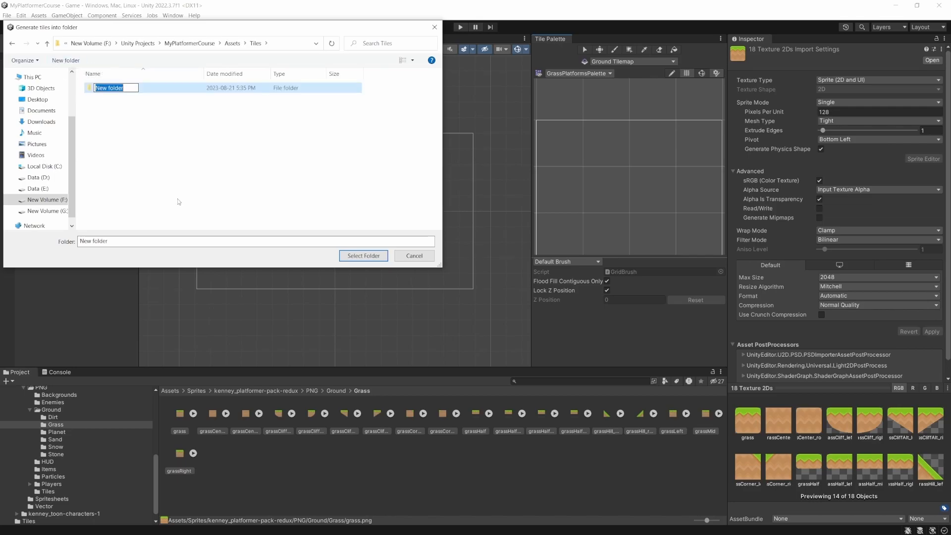
type("GrassPlatforms")
key("Return")
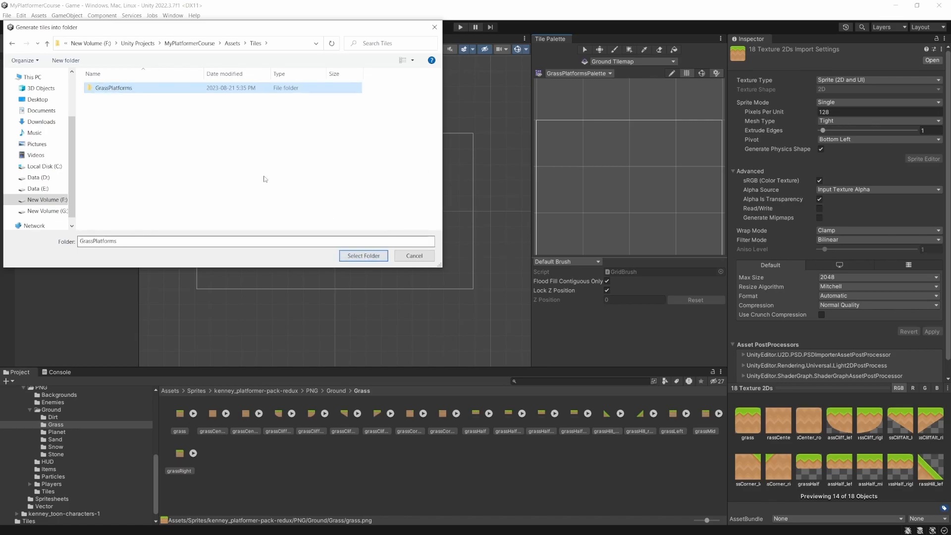
left_click(361, 256)
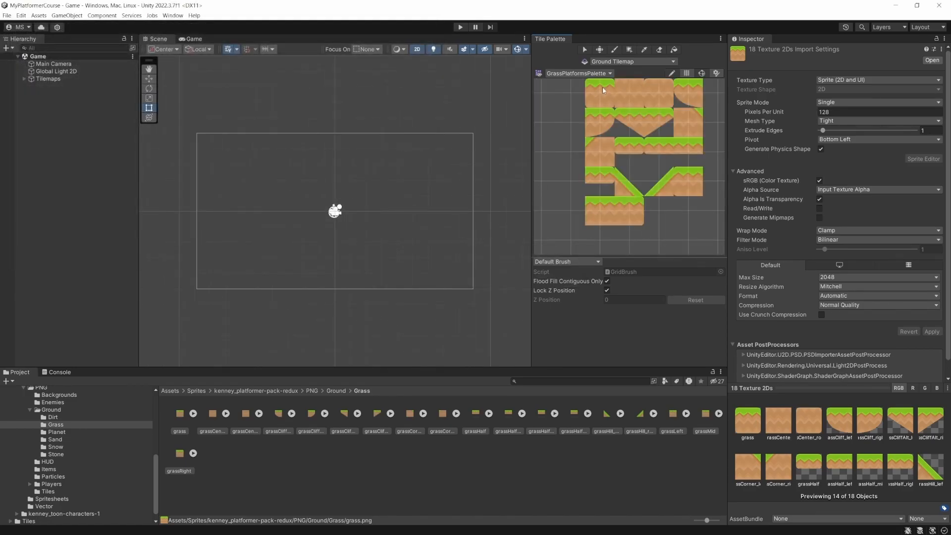
Step: Open the GrassPlatforms folder inside Assets/Tiles and inspect the grass tile asset's properties
scroll(74, 441, "up", 6)
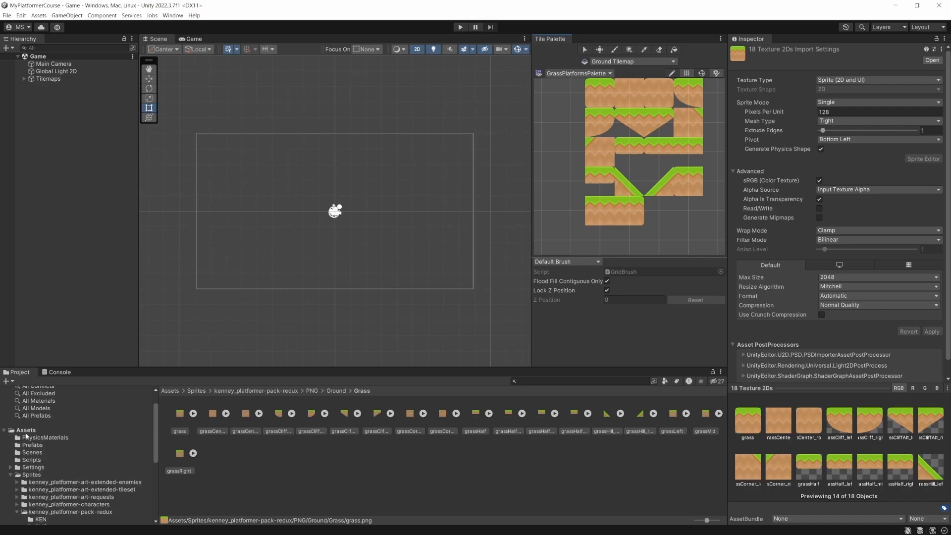
left_click(26, 431)
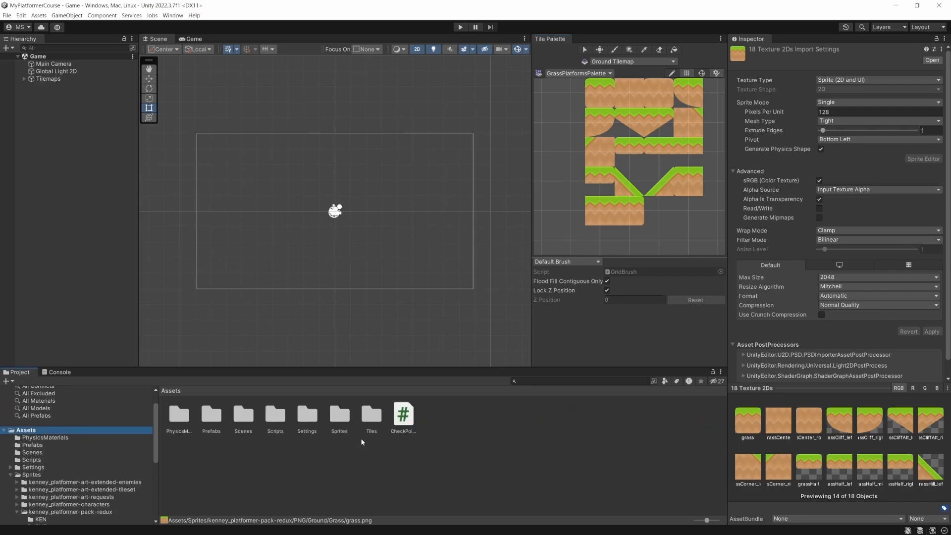
double_click(369, 428)
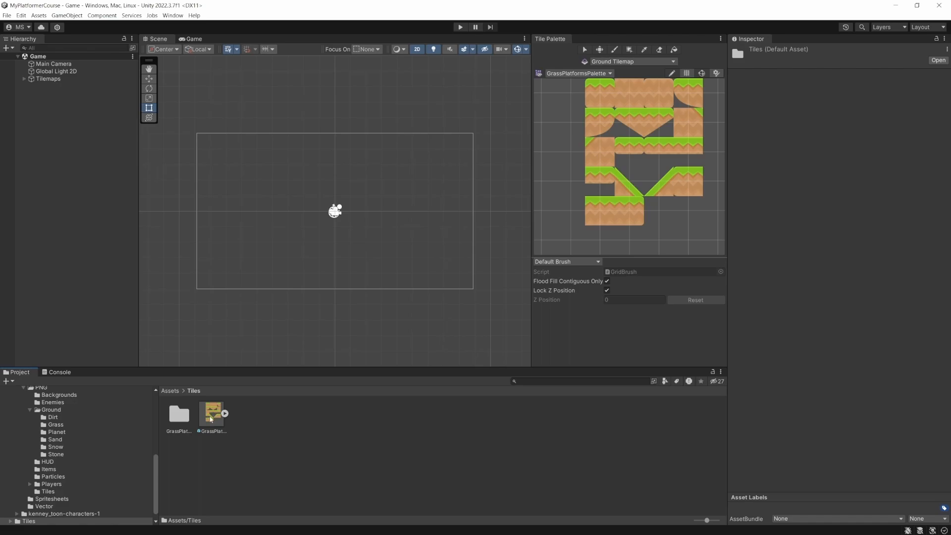
left_click(179, 416)
double_click(180, 416)
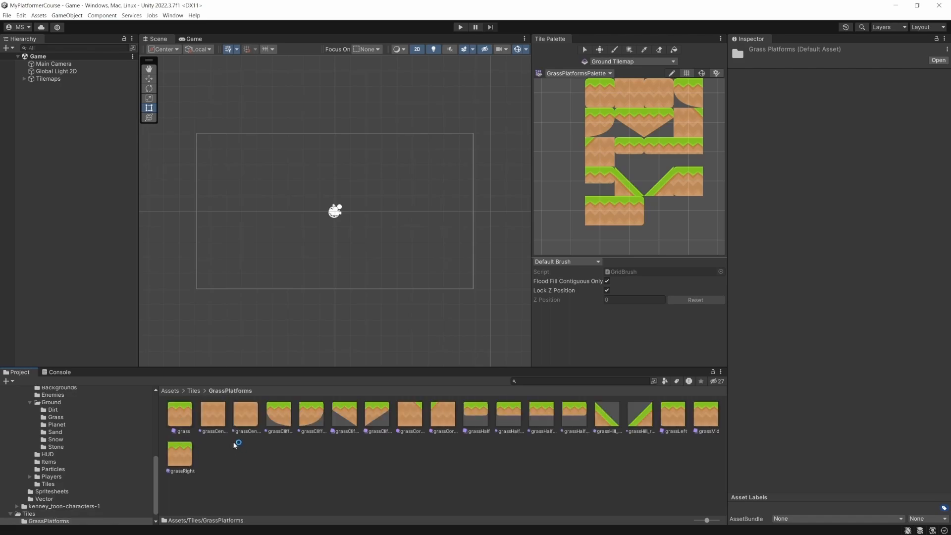
left_click(183, 427)
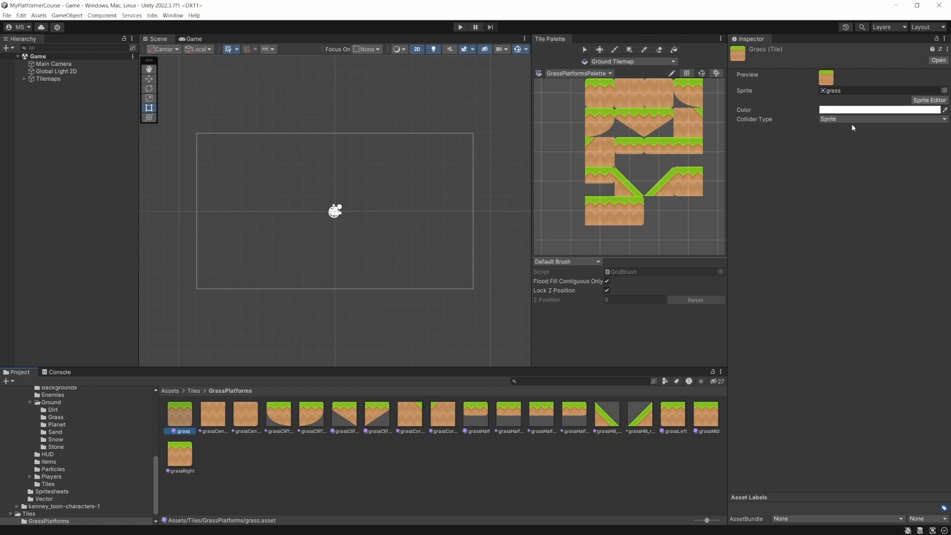
Step: Try a green 4ABA18 tint on the grass tile asset and restore its color to white
left_click(826, 110)
mouse_move(859, 145)
left_mouse_down()
mouse_move(885, 146)
mouse_move(871, 145)
left_mouse_up()
left_click(898, 174)
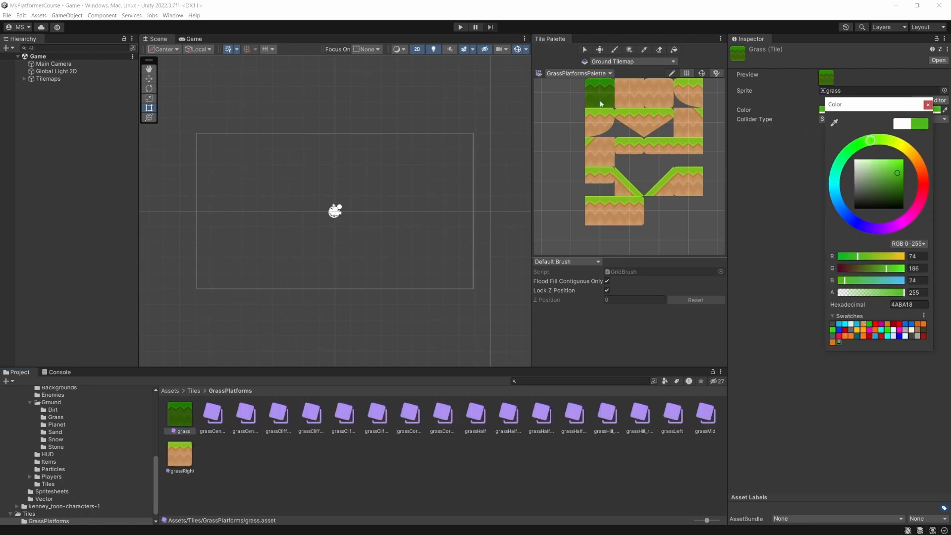
left_click(908, 126)
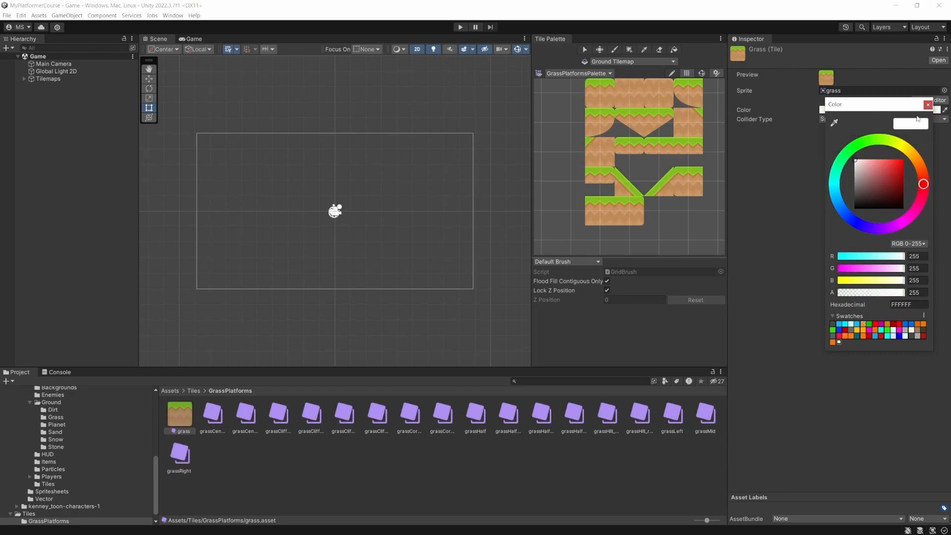
left_click(928, 106)
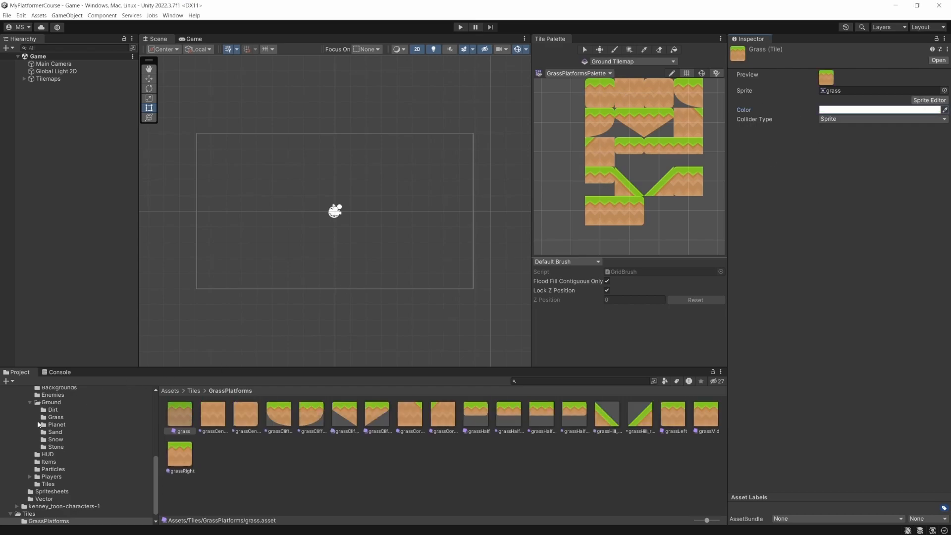
Step: Return to the root Assets folder and examine how the tiles in GrassPlatformsPalette line up with the grid cells
scroll(53, 439, "up", 10)
left_click(34, 455)
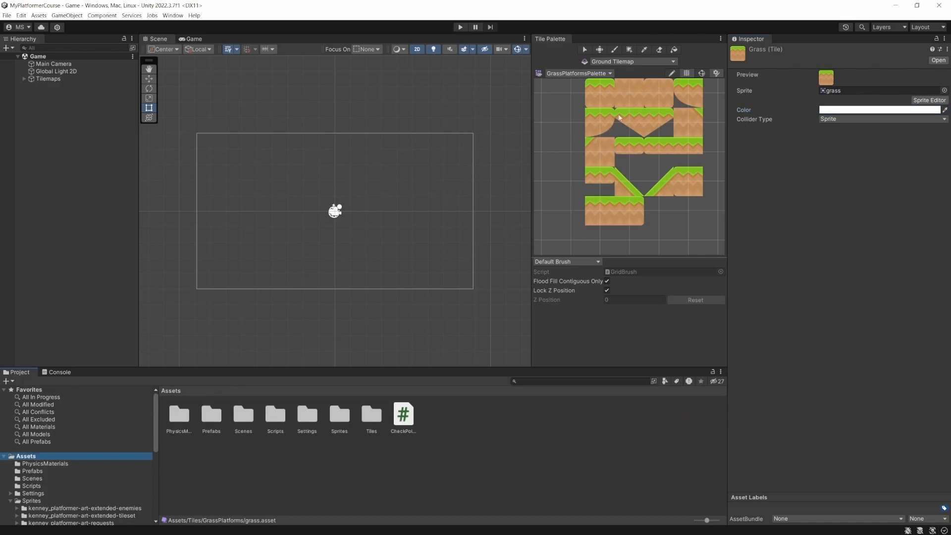
scroll(615, 124, "down", 4)
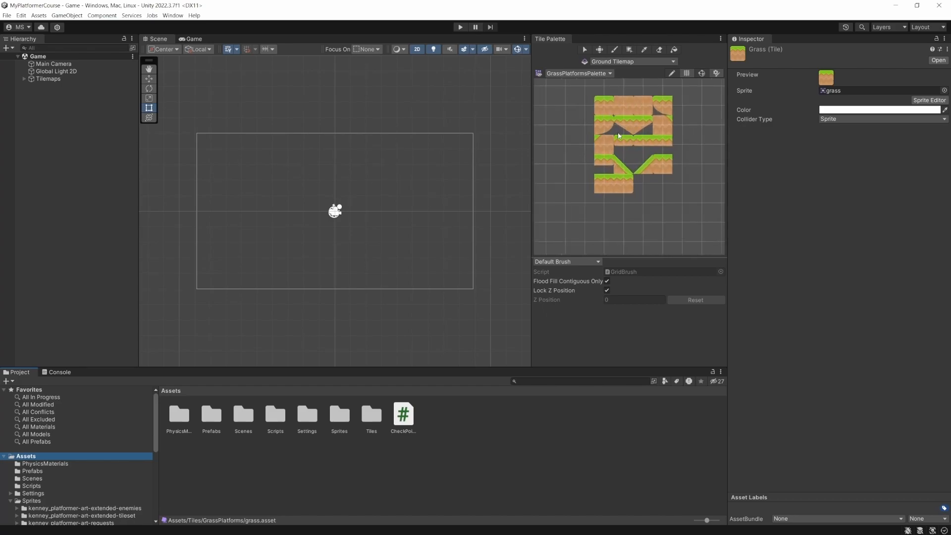
mouse_move(589, 111)
middle_mouse_down()
mouse_move(607, 135)
mouse_move(545, 150)
mouse_move(570, 108)
mouse_move(588, 117)
mouse_move(584, 124)
middle_mouse_up()
left_click(605, 121)
left_click(627, 124)
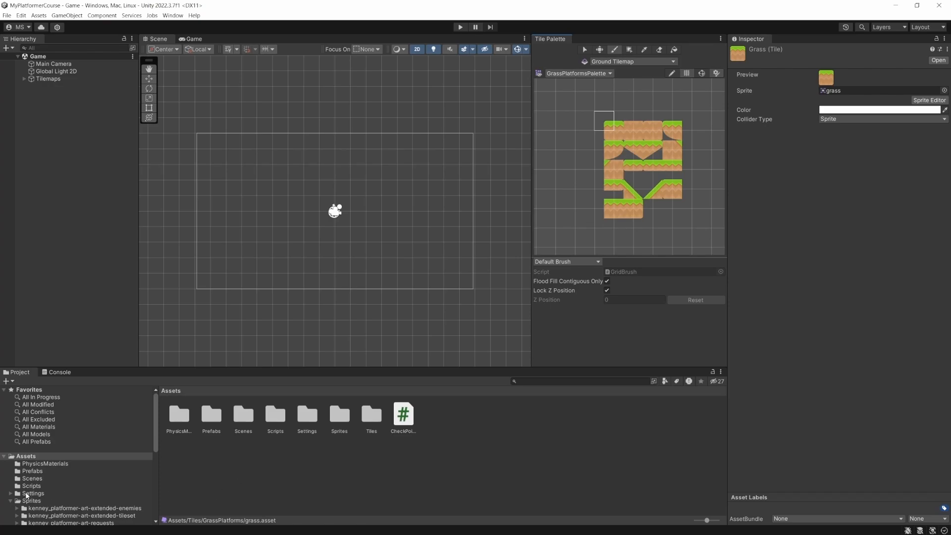
Step: Compare the import settings of the grass sprite in Ground/Grass with those of the sand sprite in Ground/Sand
scroll(44, 498, "down", 5)
left_click(55, 451)
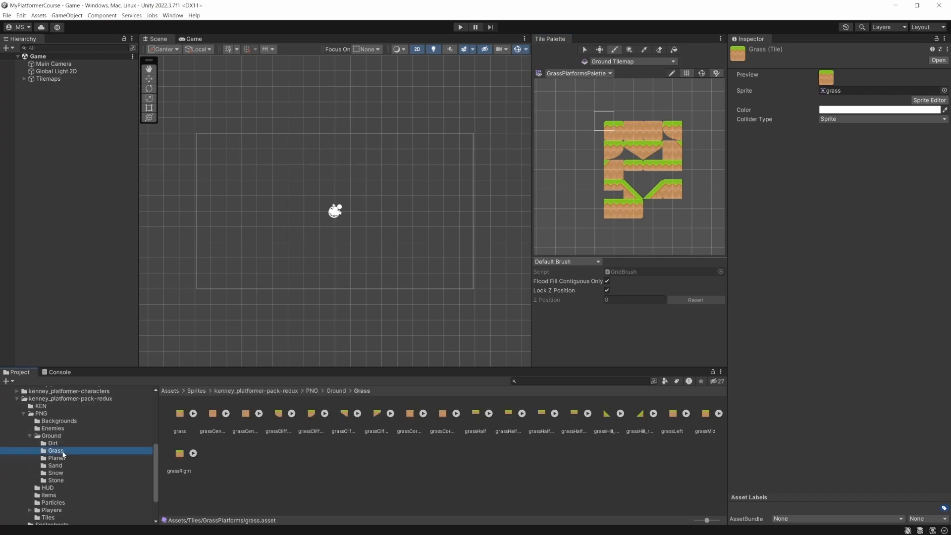
left_click(180, 424)
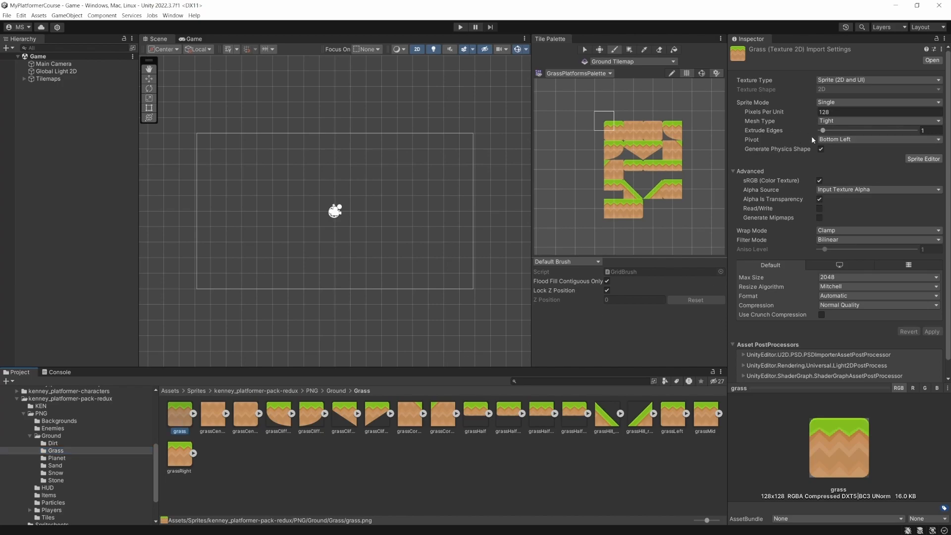
left_click(55, 466)
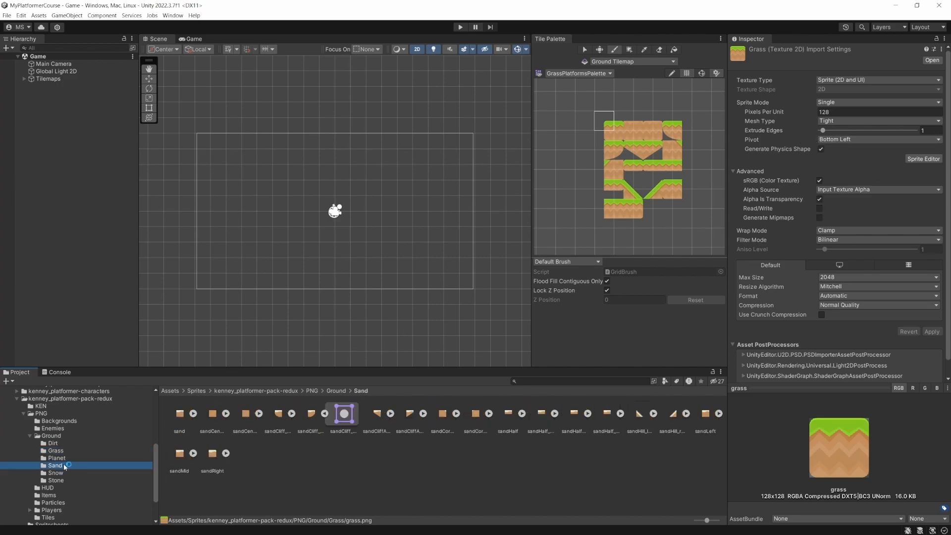
left_click(181, 417)
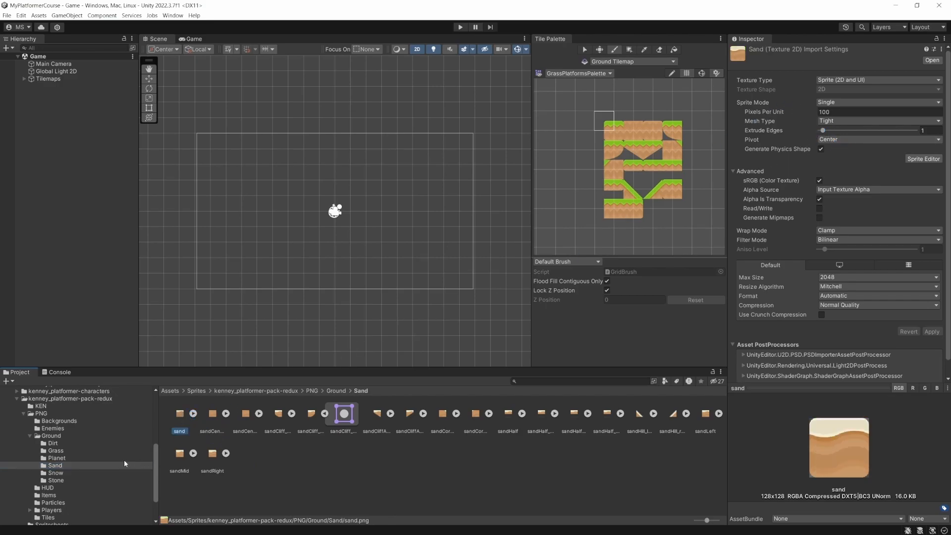
Step: Set the pivot of all Ground/Grass sprites, from grass through grassRight, to Center and apply the import settings
left_click(69, 451)
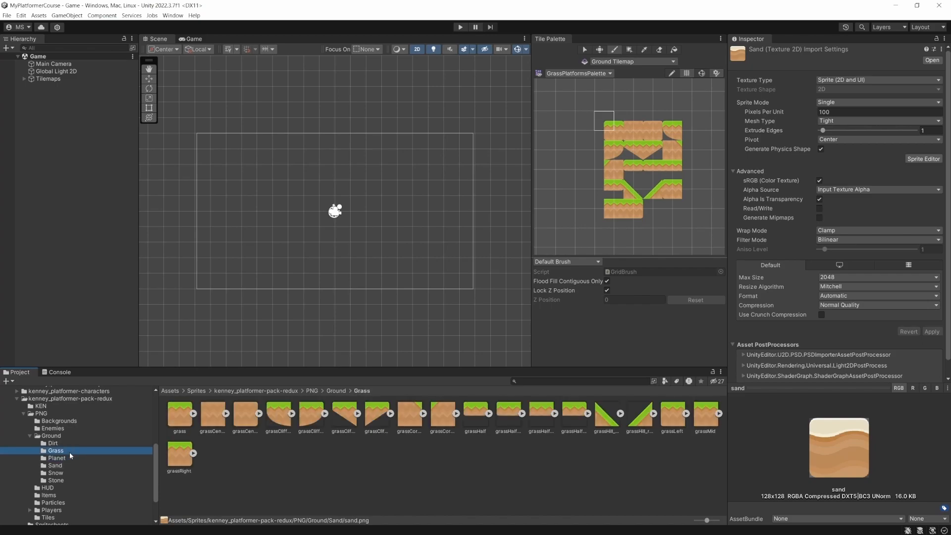
left_click(179, 416)
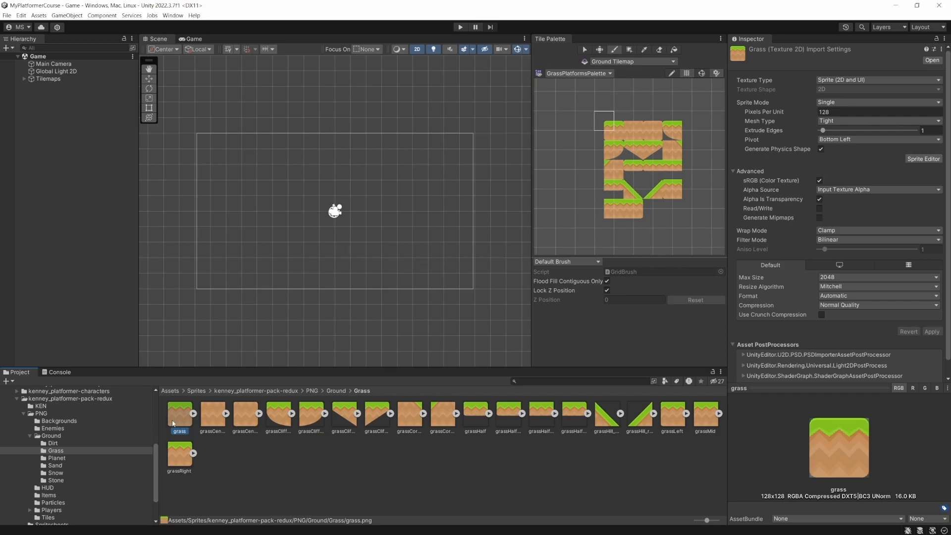
left_click(179, 466, "shift")
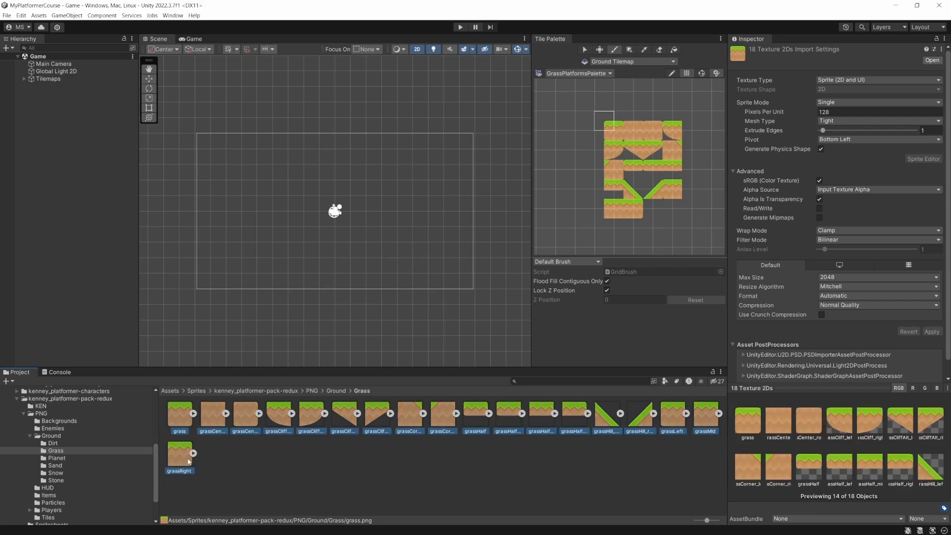
left_click(842, 141)
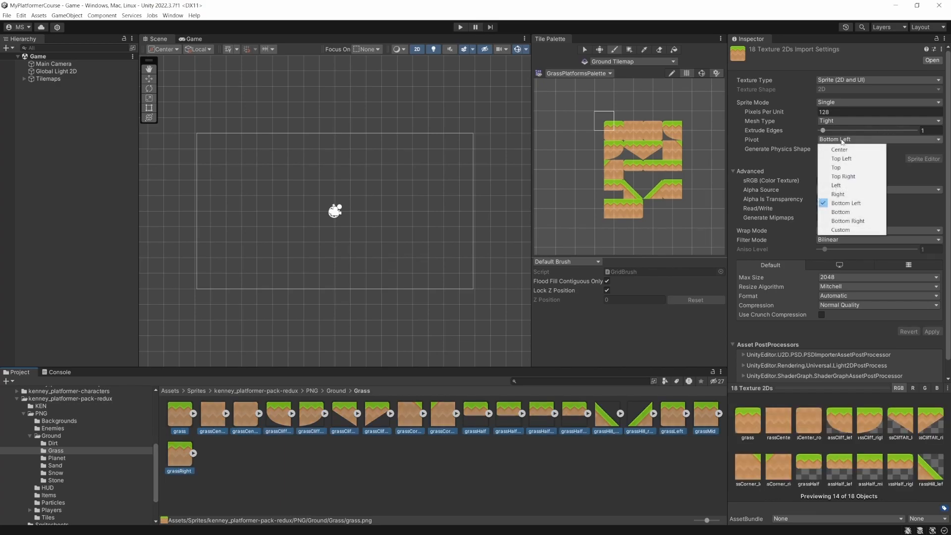
left_click(842, 148)
left_click(932, 332)
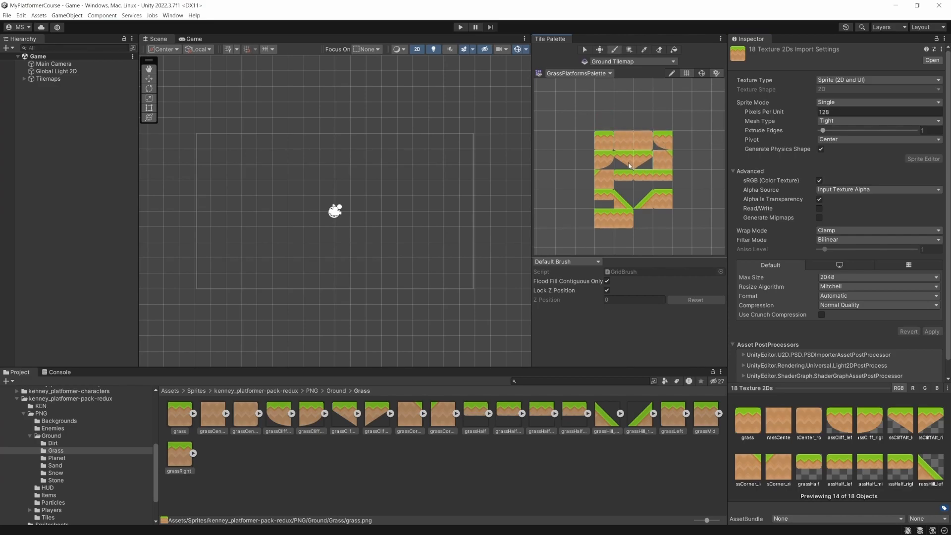
Step: Paint three stacked rows of the grass tile on the Ground Tilemap, about 12, 6 and 5 tiles wide from top to bottom
left_click(604, 143)
left_click(615, 50)
left_click(265, 205)
mouse_move(265, 205)
left_mouse_down()
mouse_move(430, 204)
mouse_move(328, 233)
mouse_move(353, 222)
mouse_move(312, 219)
mouse_move(311, 234)
left_mouse_up()
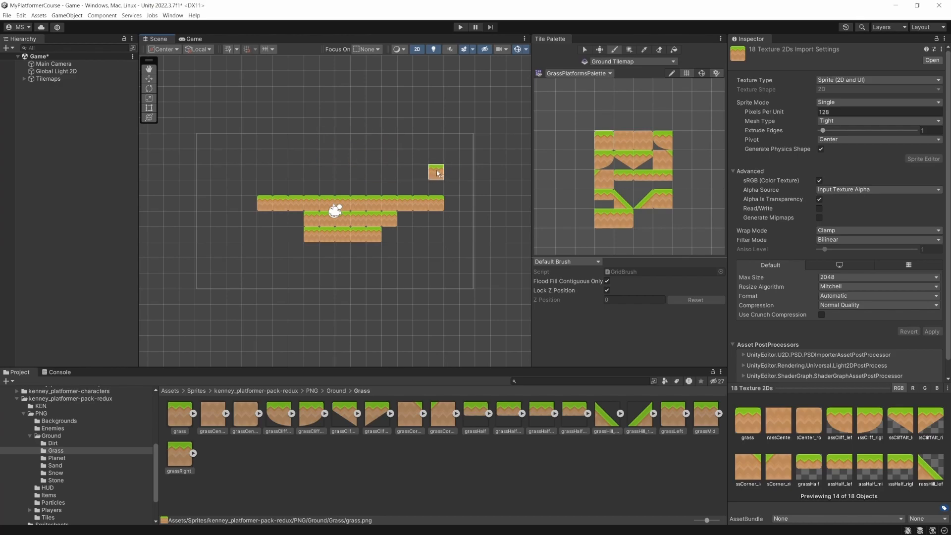
Step: Erase the whole top row of painted grass tiles from the Ground Tilemap
left_click(660, 50)
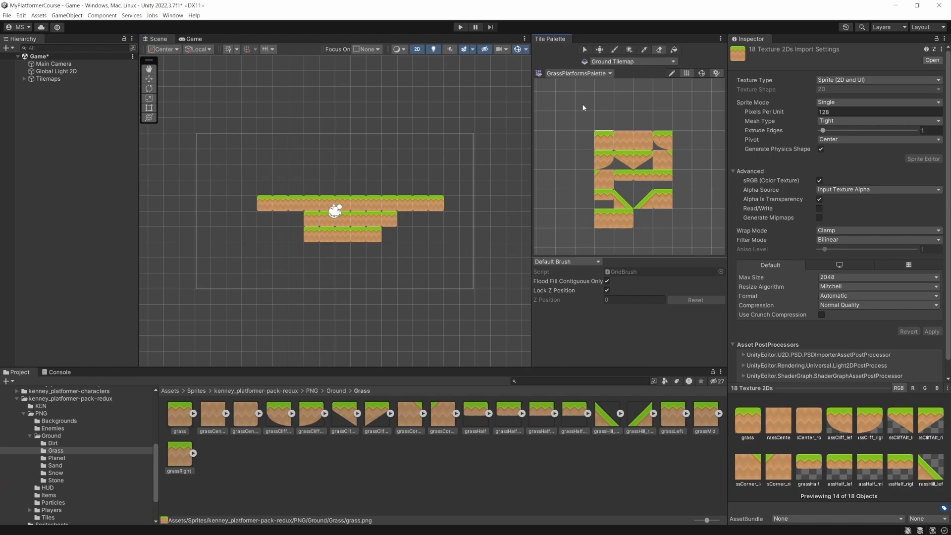
mouse_move(405, 204)
left_mouse_down()
mouse_move(435, 204)
mouse_move(258, 200)
left_mouse_up()
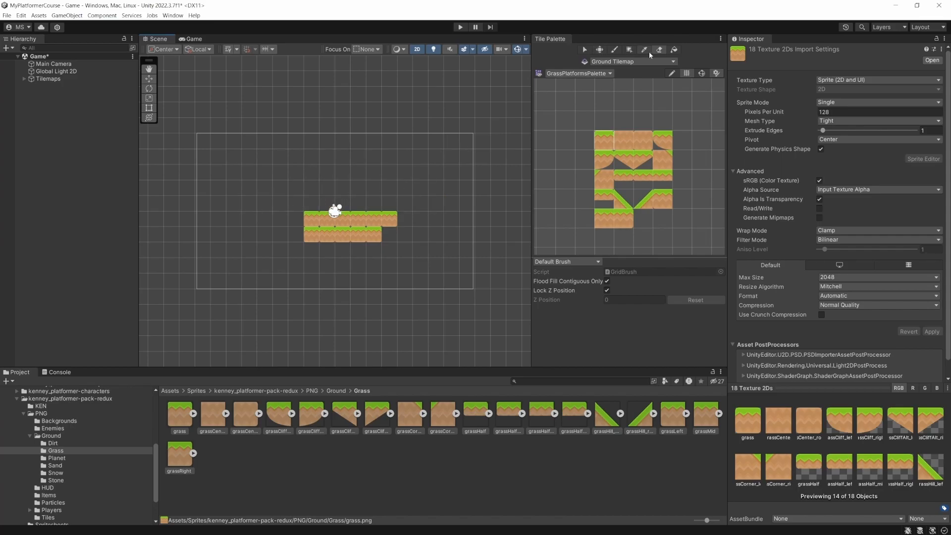
left_click(674, 50)
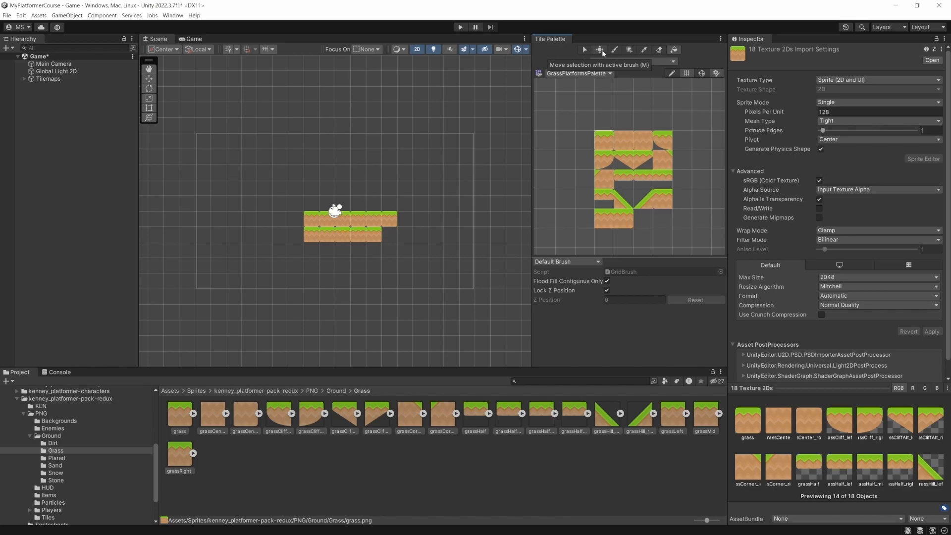
Step: Select the three rightmost tiles of the upper remaining row and move them three cells up, to Y 2
left_click(602, 52)
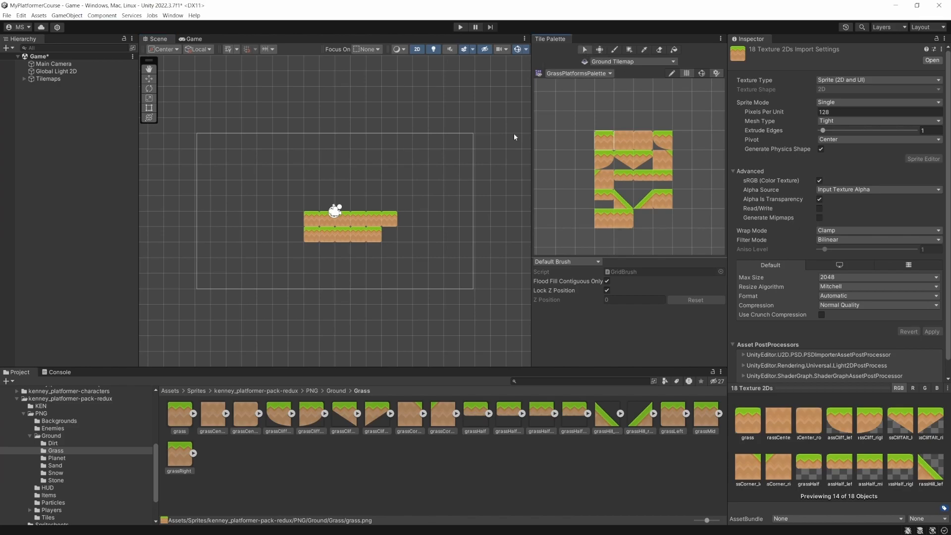
left_click_drag(404, 221, 368, 223)
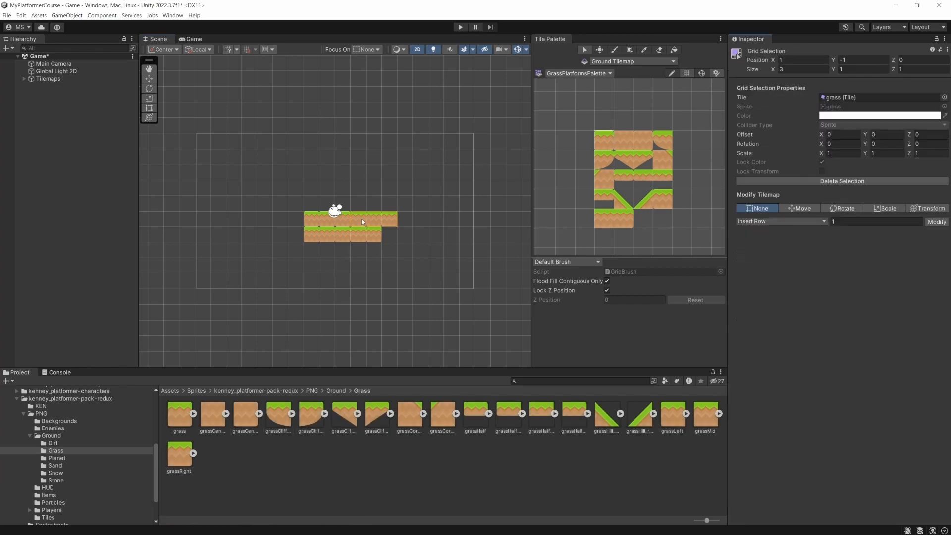
left_click(599, 50)
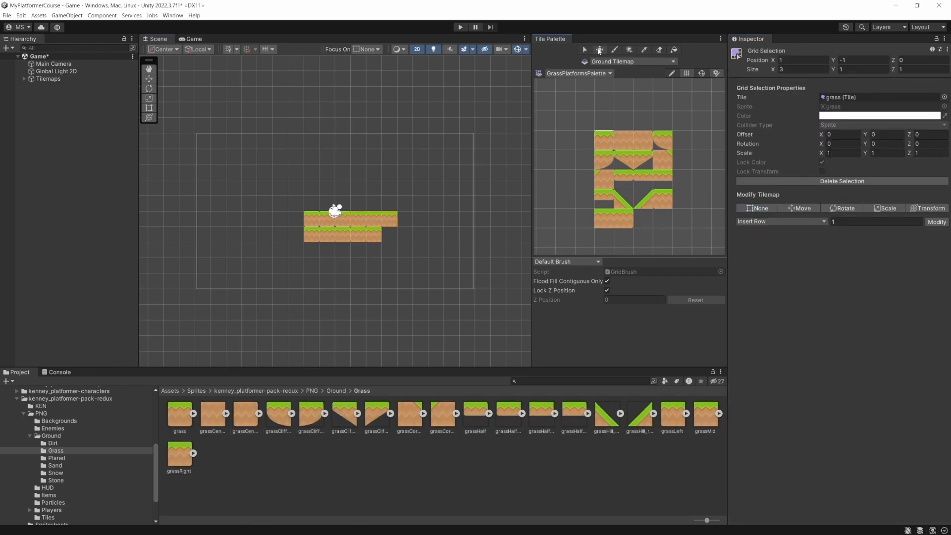
left_click_drag(390, 223, 389, 177)
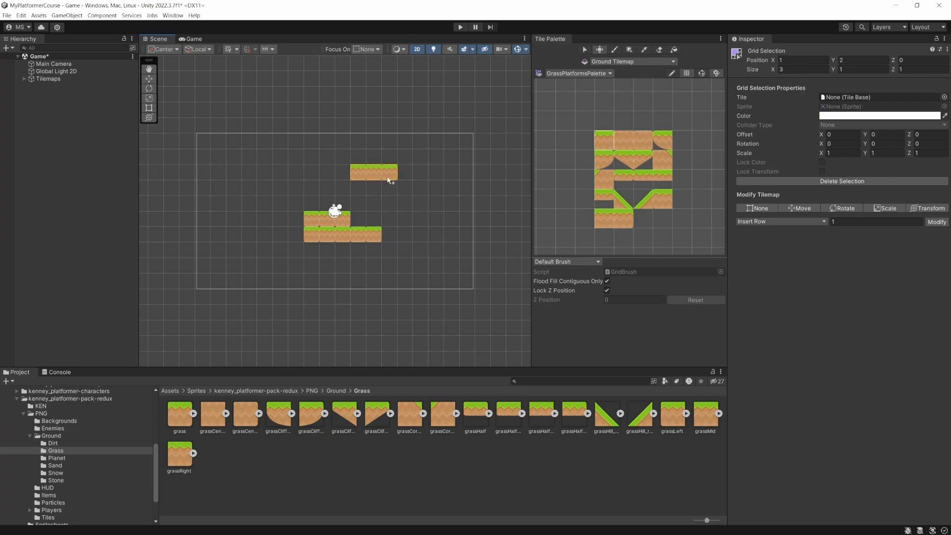
Step: Box-fill a block of grass tiles 3 wide and 4 high to the right of the raised three-tile platform
left_click(629, 49)
left_click_drag(421, 171, 453, 219)
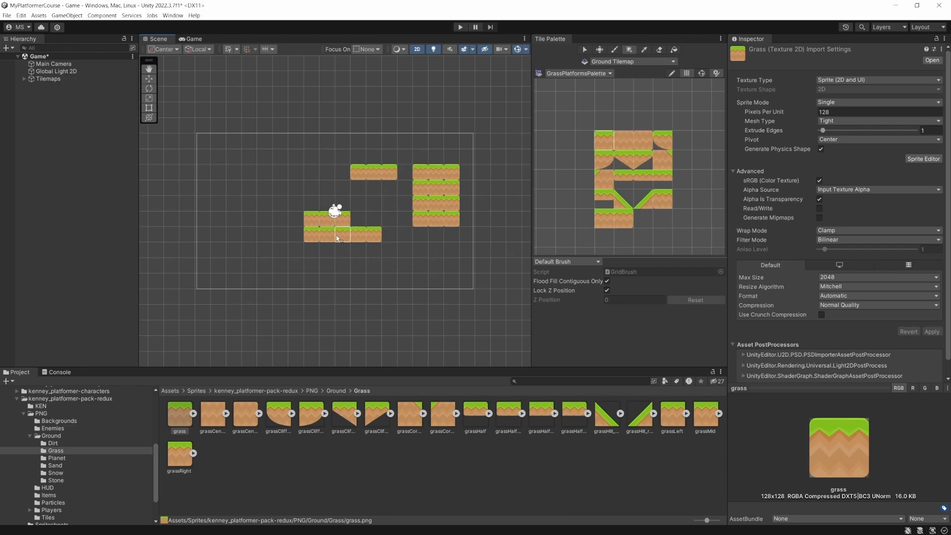
left_click(342, 206)
Step: Select the first grass tile in GrassPlatformsPalette and examine its grid selection properties
left_click(585, 49)
left_click(606, 144)
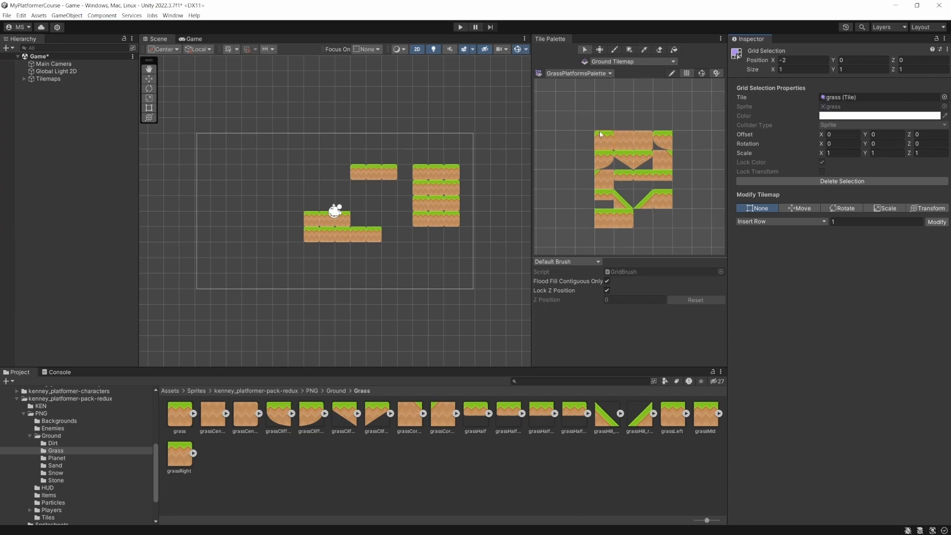
left_click(837, 143)
left_click(822, 154)
scroll(629, 152, "down", 4)
scroll(629, 152, "up", 3)
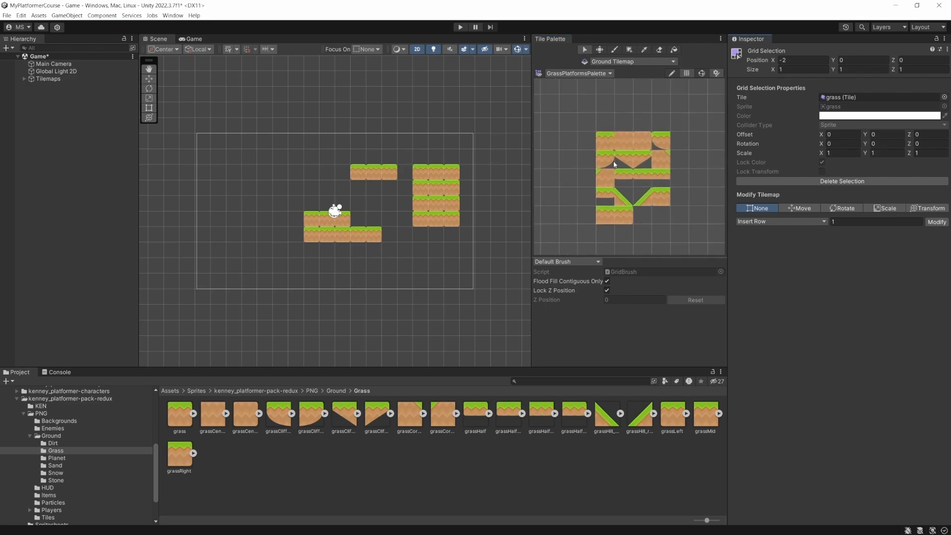
middle_click_drag(639, 213, 595, 212)
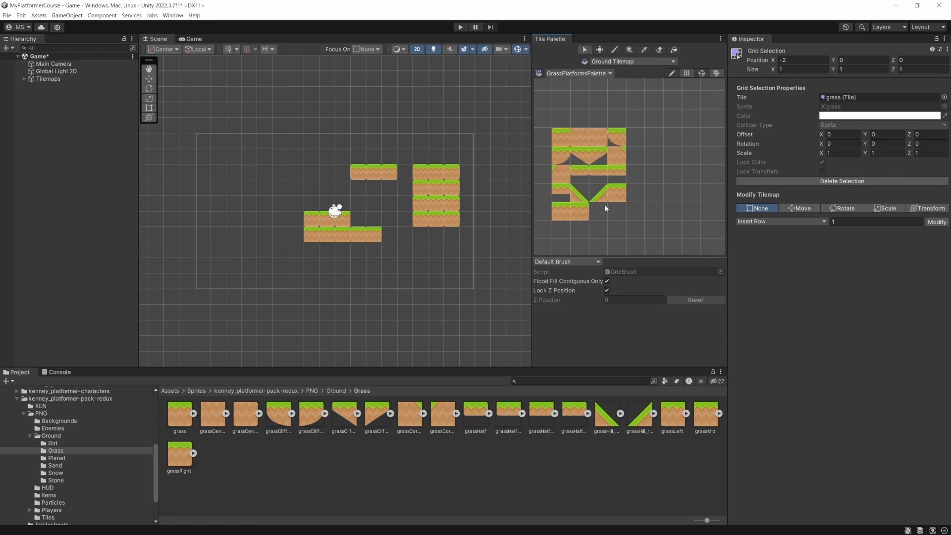
Step: Try to move the grass tile within GrassPlatformsPalette
left_click(598, 53)
mouse_move(563, 137)
left_mouse_down()
mouse_move(636, 120)
mouse_move(673, 142)
mouse_move(563, 144)
mouse_move(656, 154)
mouse_move(661, 105)
mouse_move(558, 139)
left_mouse_up()
left_click(558, 140)
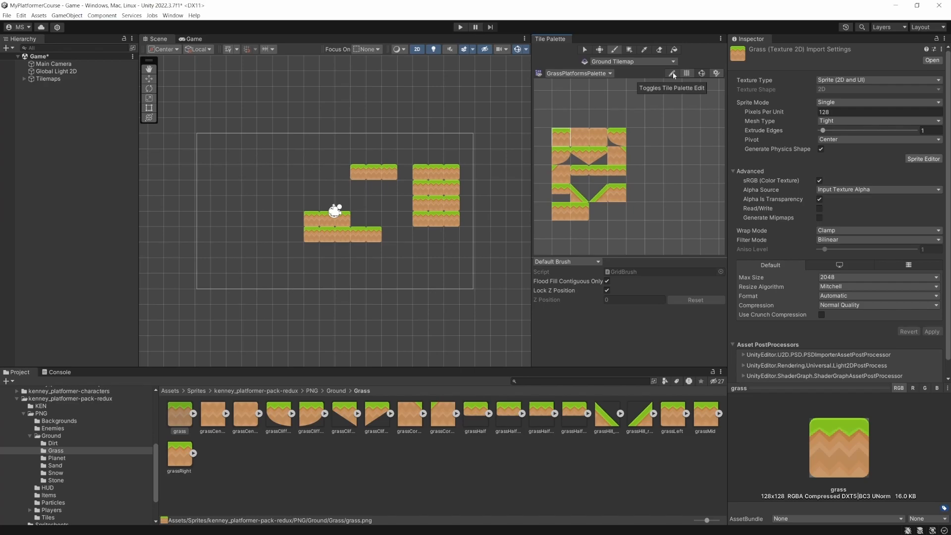
Step: Select the first grass tile in the palette and move it away from the other tiles to grid position X 4, Y 1
left_click(586, 49)
left_click(559, 139)
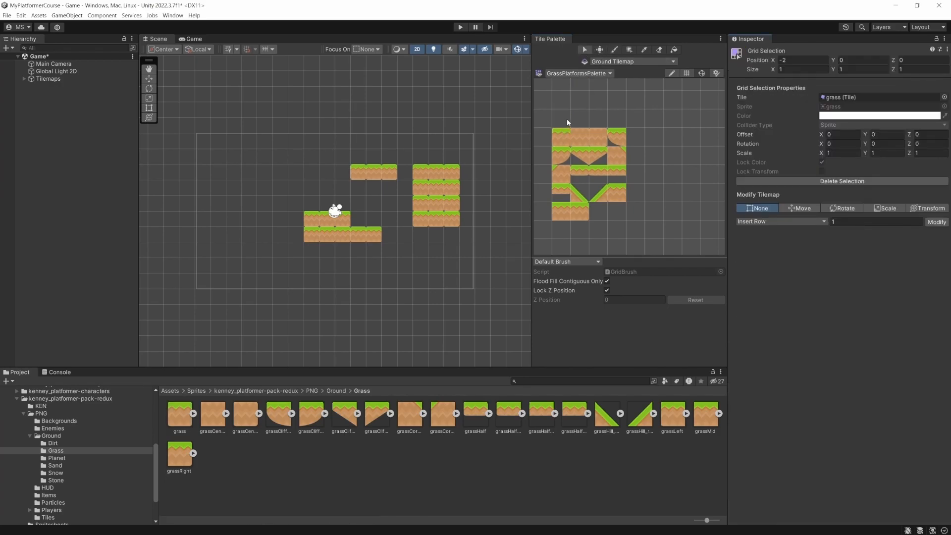
left_click(600, 50)
left_click_drag(560, 132, 671, 122)
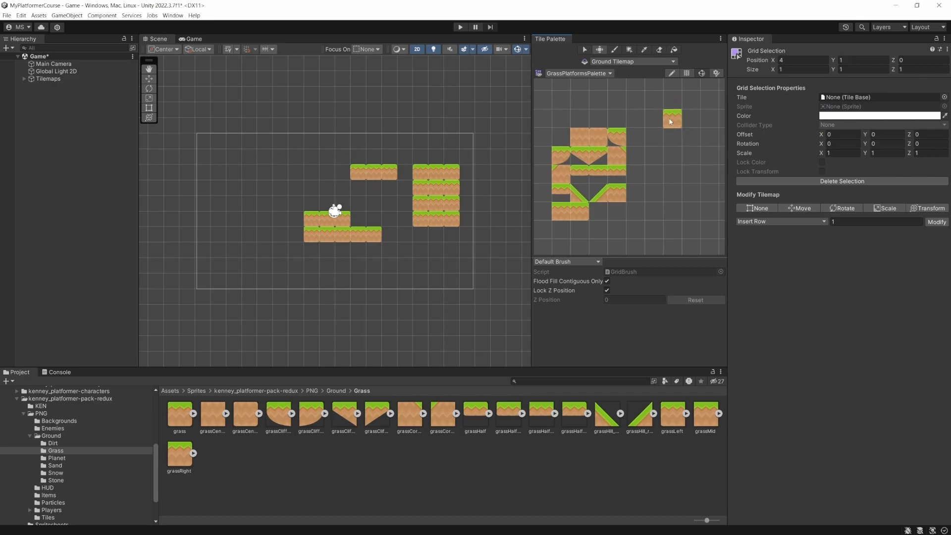
Step: Stack the grassHalf, grassHalf_left and grassHalf_mid tiles in the palette at X 4, on Y -1, -2 and -3
left_click_drag(578, 177, 674, 160)
left_click(582, 49)
left_click(597, 174)
left_click(600, 50)
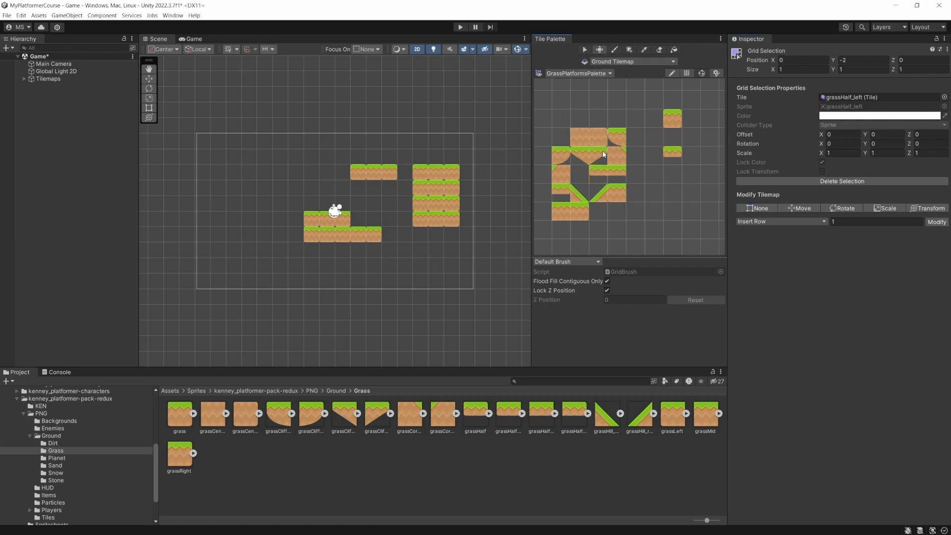
left_click_drag(597, 174, 708, 156)
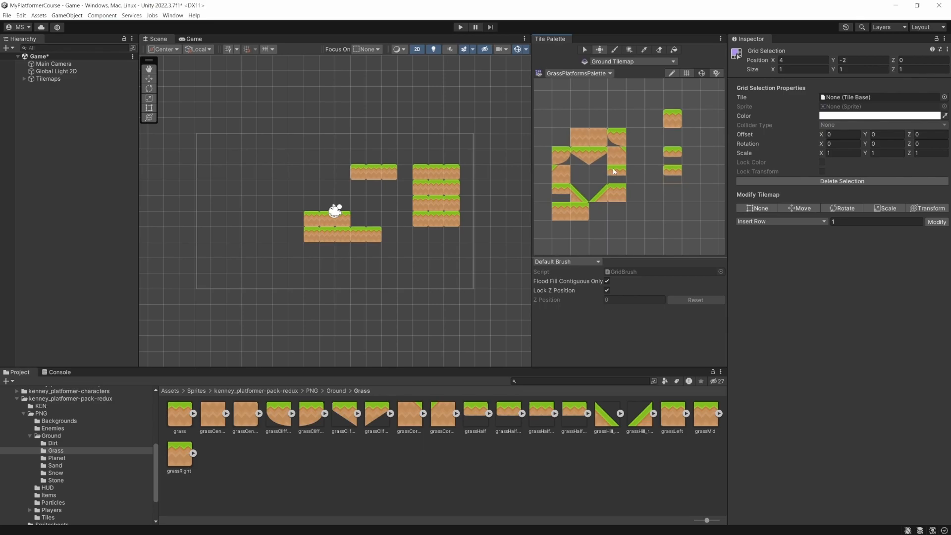
left_click(584, 49)
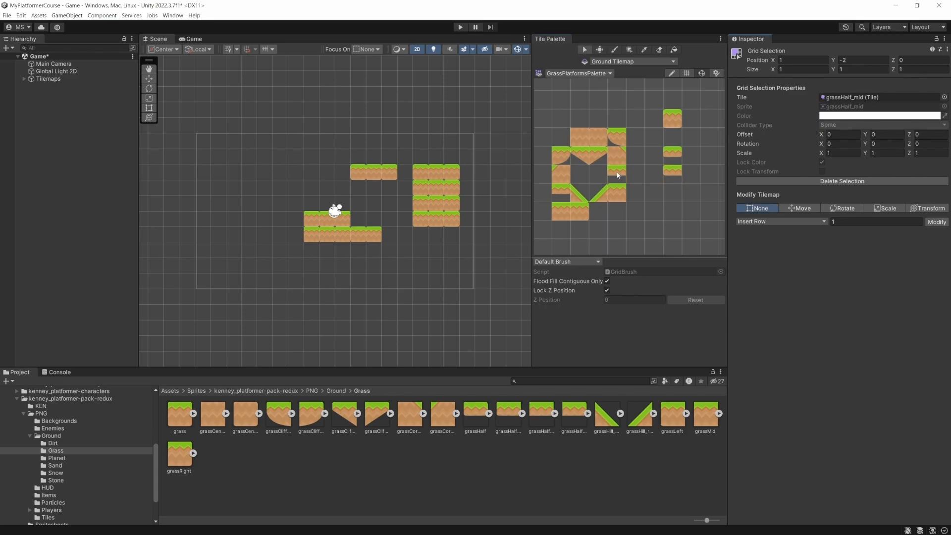
left_click(618, 175)
left_click(600, 50)
left_click_drag(624, 168, 680, 188)
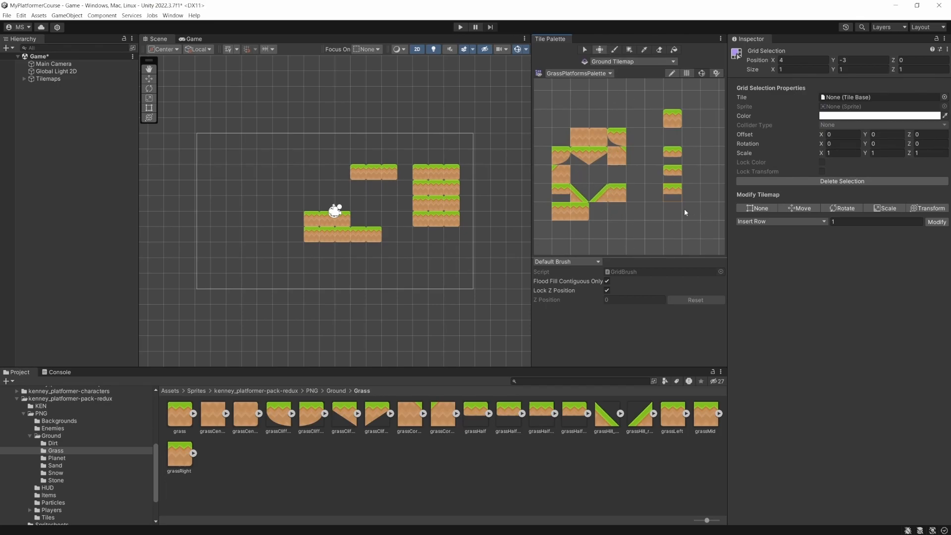
Step: Widen the Tile Palette panel and move the grassHill_right tile to X 8, Y 0
scroll(639, 212, "down", 1)
mouse_move(653, 223)
middle_mouse_down()
mouse_move(620, 220)
mouse_move(638, 215)
middle_mouse_up()
left_click_drag(531, 70, 445, 69)
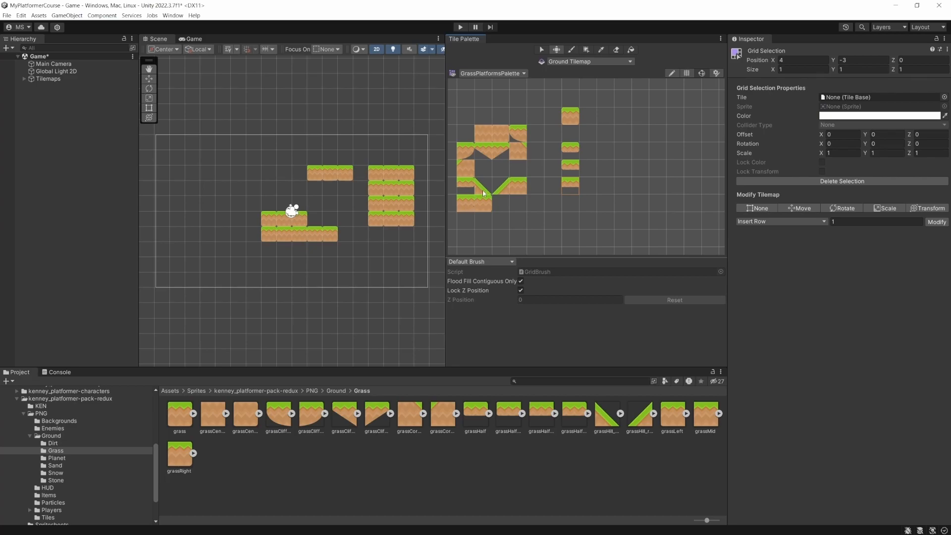
left_click(543, 49)
left_click(505, 188)
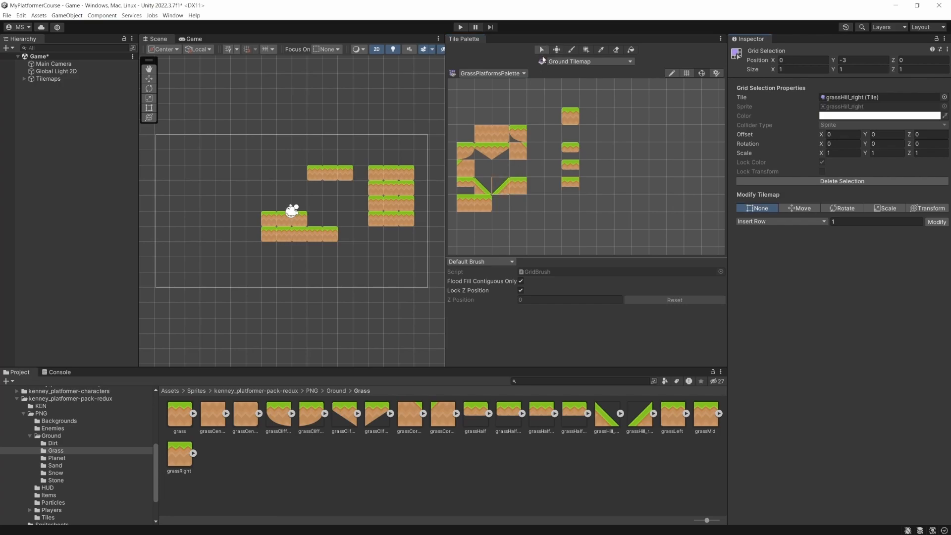
left_click_drag(510, 181, 646, 131)
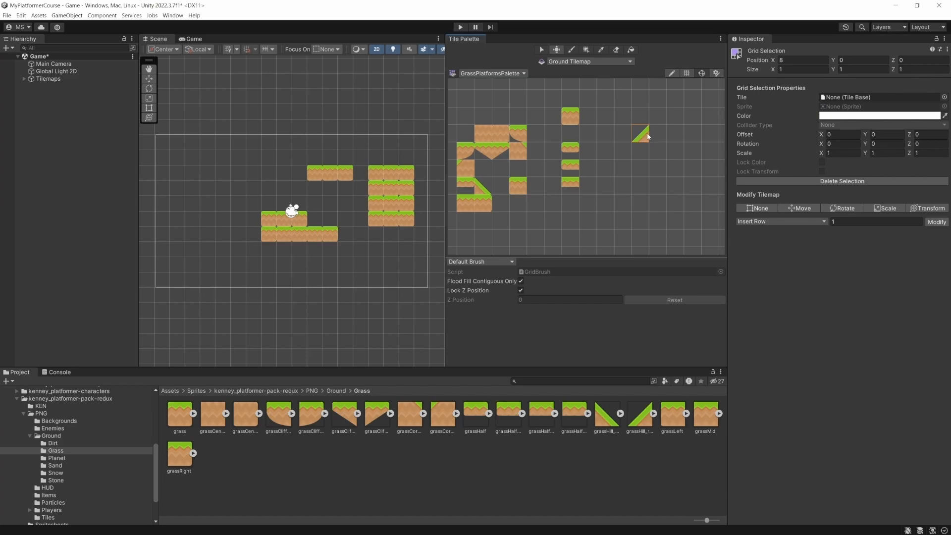
Step: Move the grassCorner_right tile directly beneath the right hill tile, at X 8, Y -1
left_click(542, 50)
left_click(465, 171)
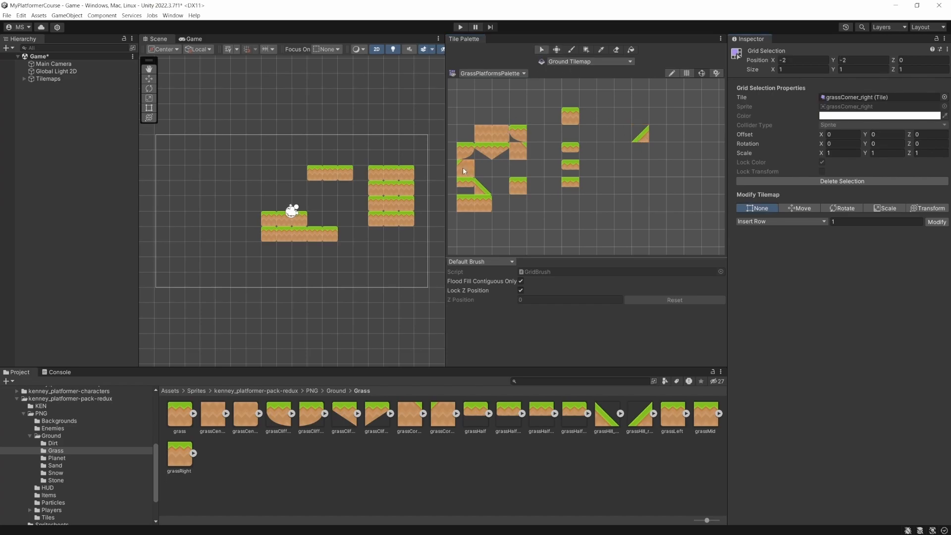
left_click_drag(470, 167, 647, 165)
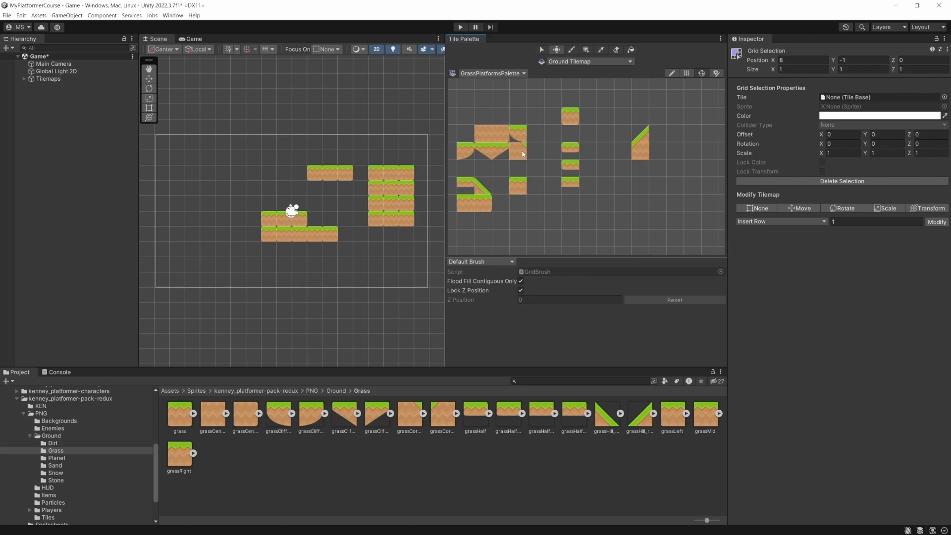
Step: Move the remaining grass corner tile to X 11, Y 0 and place grassHill_left beside it at X 12, Y 0
left_click(517, 135)
left_click_drag(524, 152, 691, 135)
left_click(556, 50)
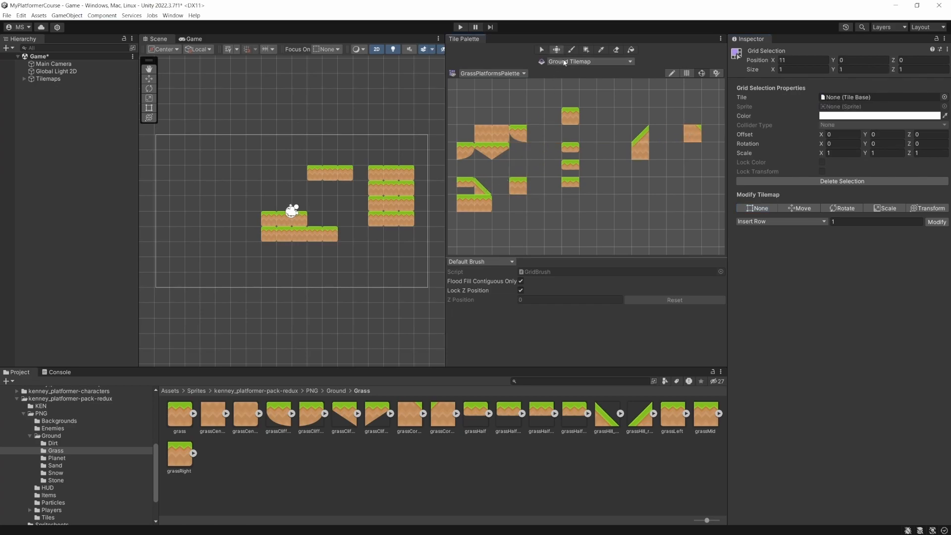
left_click(482, 186)
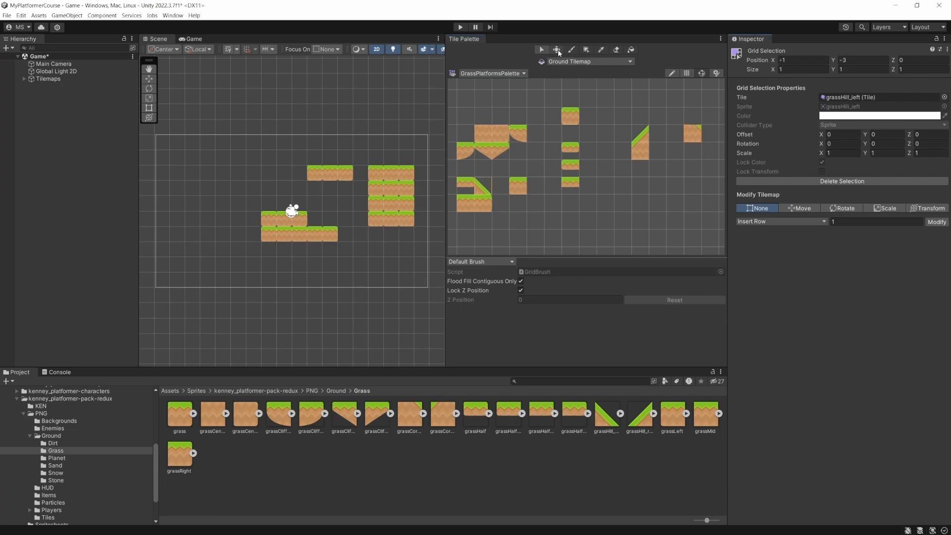
left_click_drag(478, 183, 710, 138)
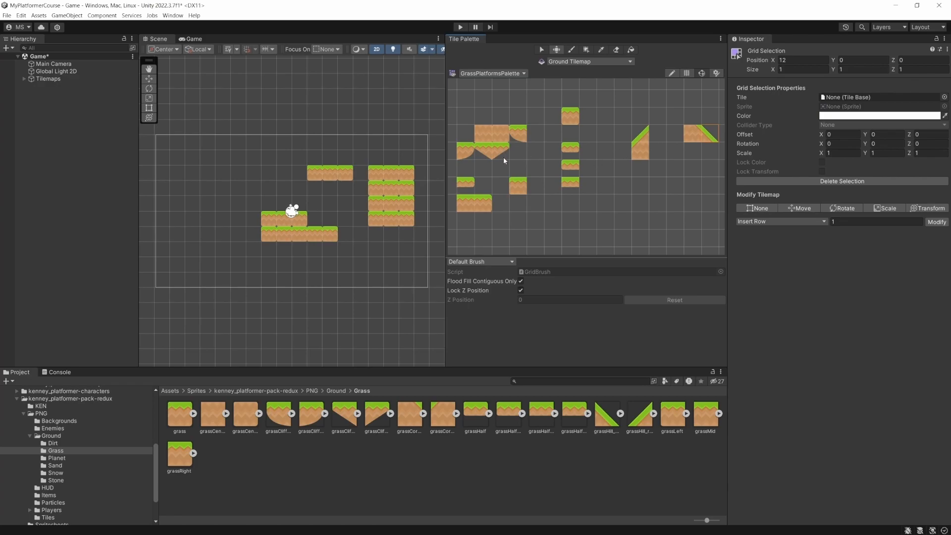
Step: Move the two plain dirt center tiles together to X -2, Y 1 in the palette
left_click(541, 50)
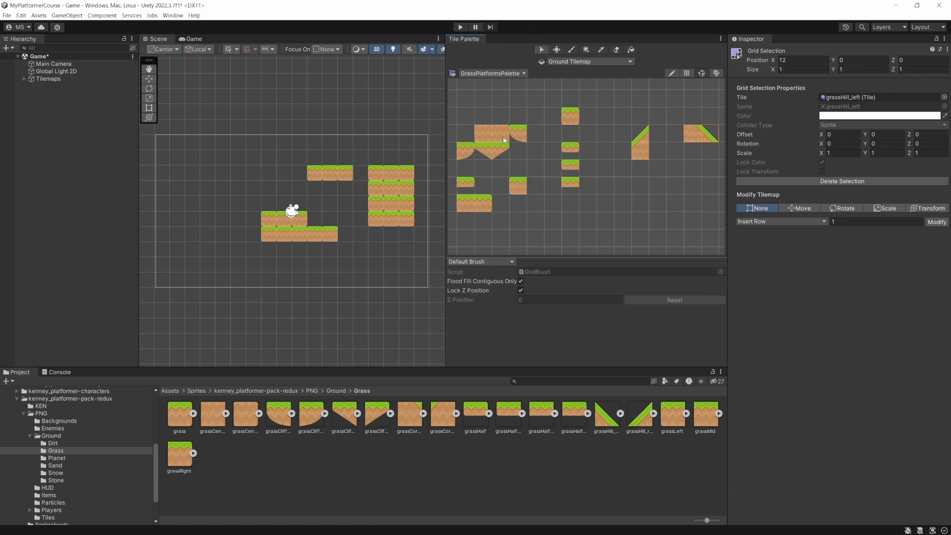
left_click_drag(485, 131, 484, 109)
left_click(556, 49)
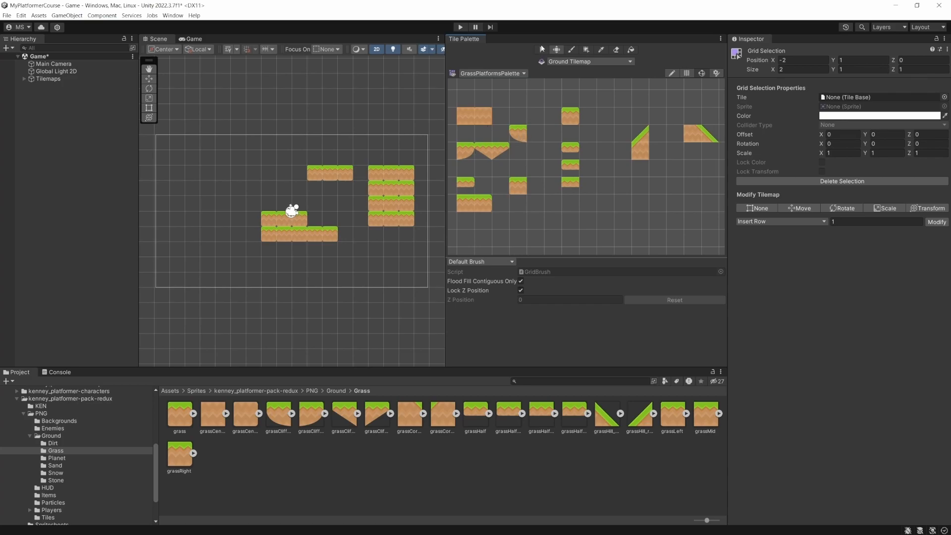
Step: Move the row of three cliff tiles out of the main group to X 3, Y -5
left_click(542, 49)
left_click_drag(470, 132, 514, 140)
left_click(520, 135)
left_click(557, 50)
left_click(541, 49)
left_click_drag(500, 154, 568, 228)
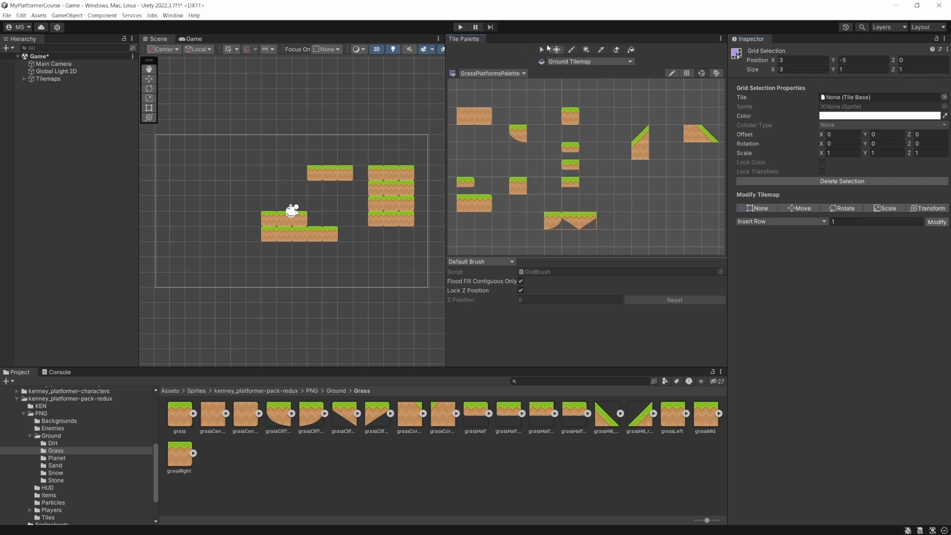
Step: Place the rounded left cliff tile at X -2, Y -1 and grassCliff_right at X 0, Y -1
left_click(515, 131)
left_click_drag(523, 135, 485, 145)
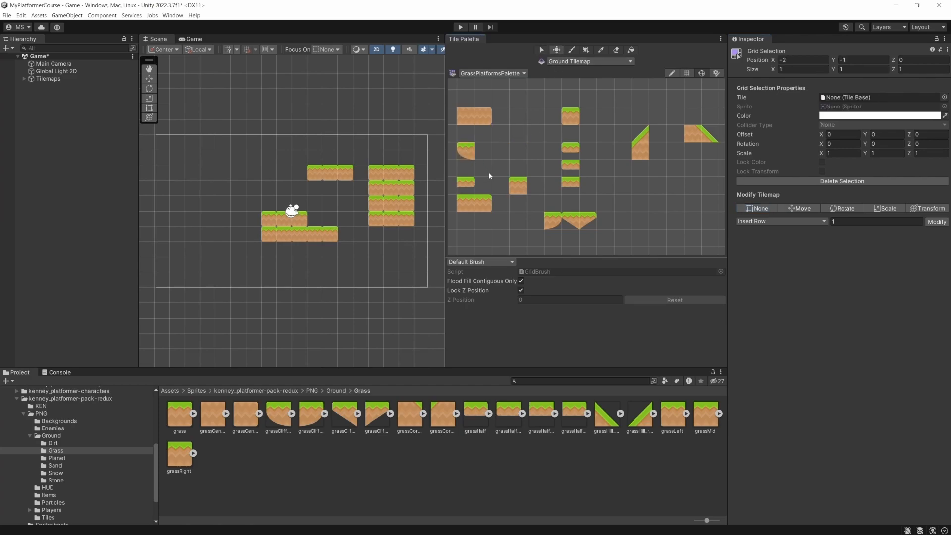
left_click(568, 151)
left_click(556, 223)
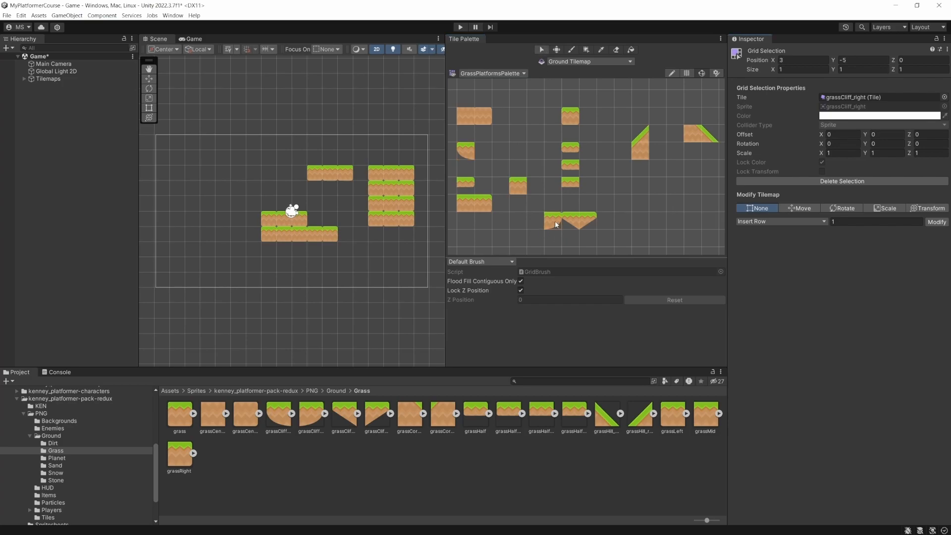
left_click(557, 50)
left_click_drag(552, 227, 499, 153)
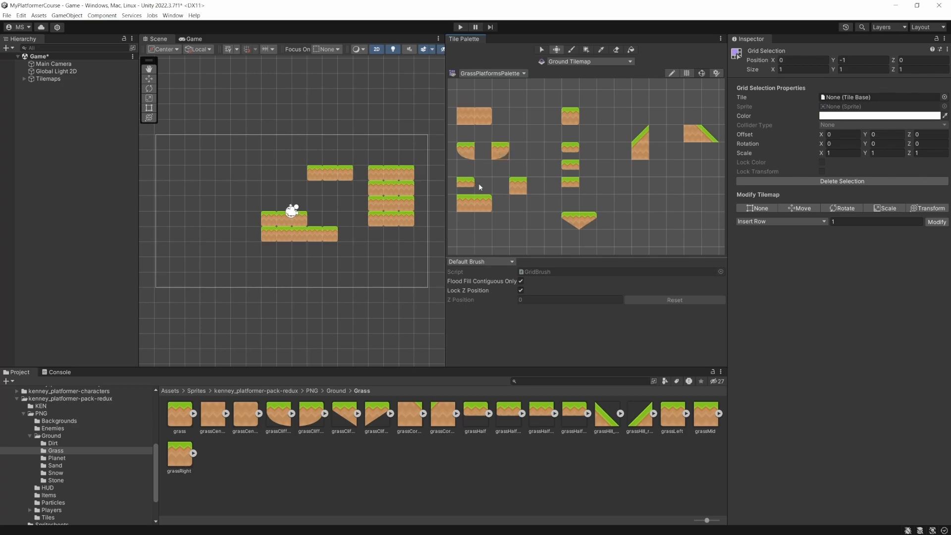
Step: Complete the half-height platform row by moving grassHalf_right to X 6, Y -2 and grassHalf_mid to X 5, Y -2
left_click(462, 185)
left_click(556, 50)
left_click_drag(471, 190, 604, 168)
left_click(542, 49)
left_click(573, 185)
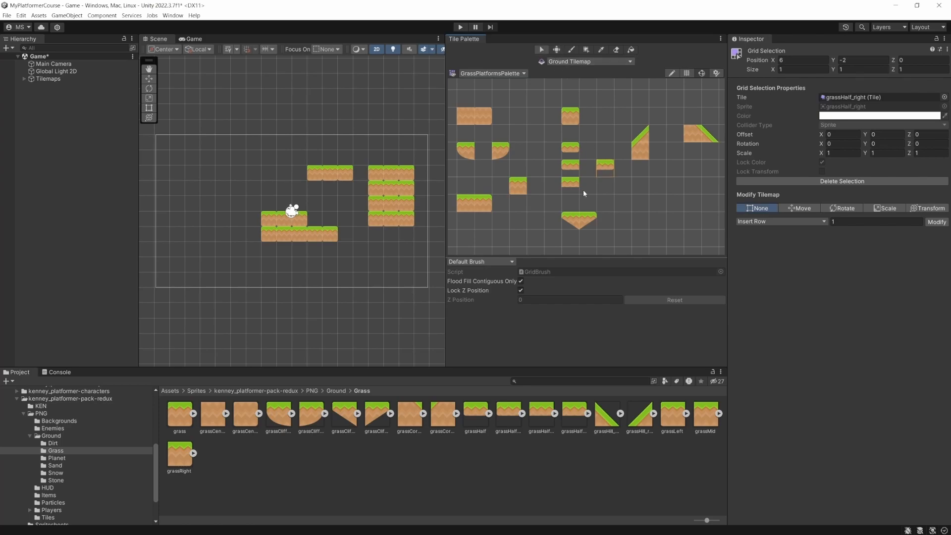
left_click(555, 50)
left_click_drag(580, 191, 590, 169)
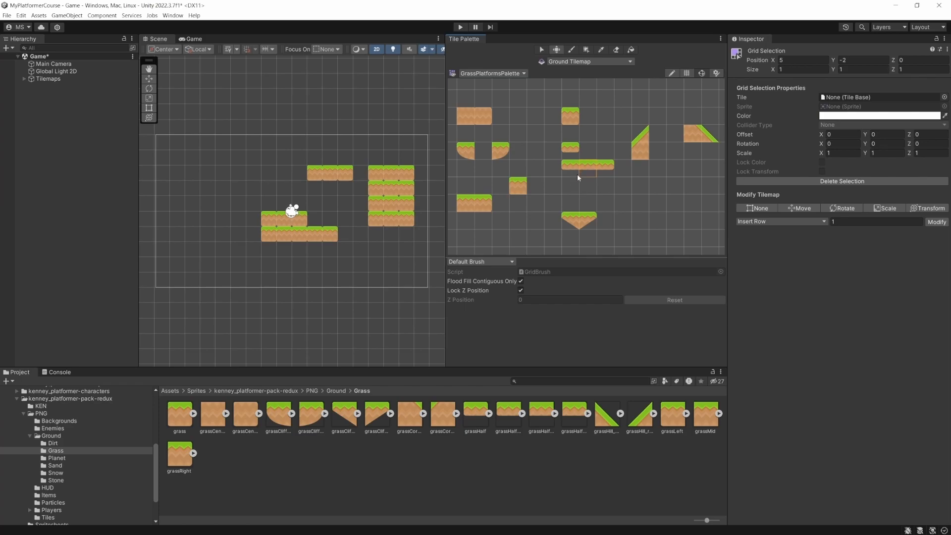
Step: Move the two angled cliff tiles up one row to X 4, Y -4 and X 5, Y -4
scroll(573, 171, "up", 4)
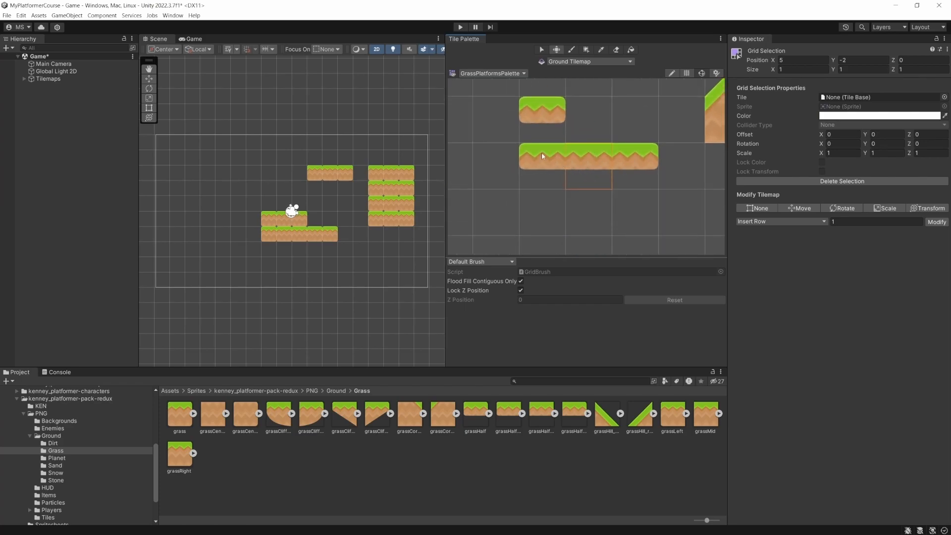
scroll(586, 156, "down", 3)
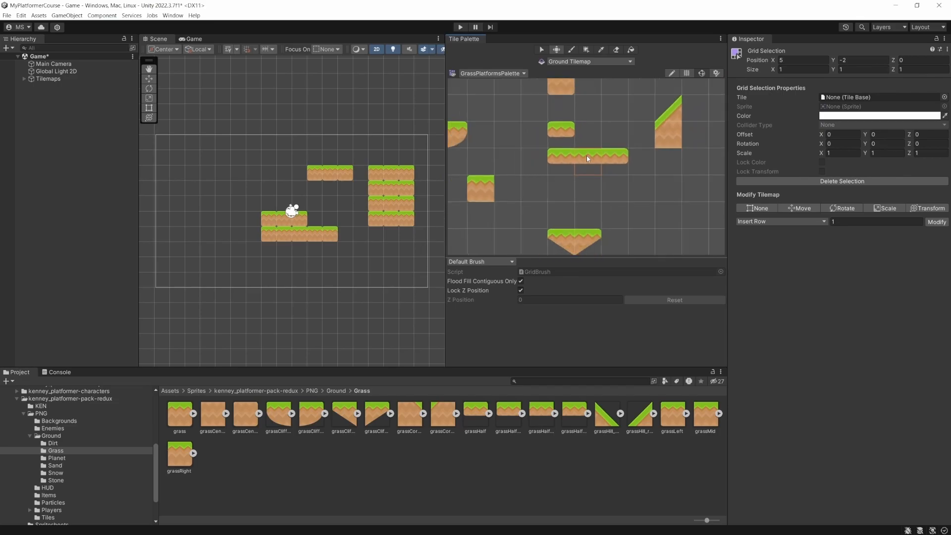
scroll(581, 164, "down", 1)
scroll(581, 166, "up", 2)
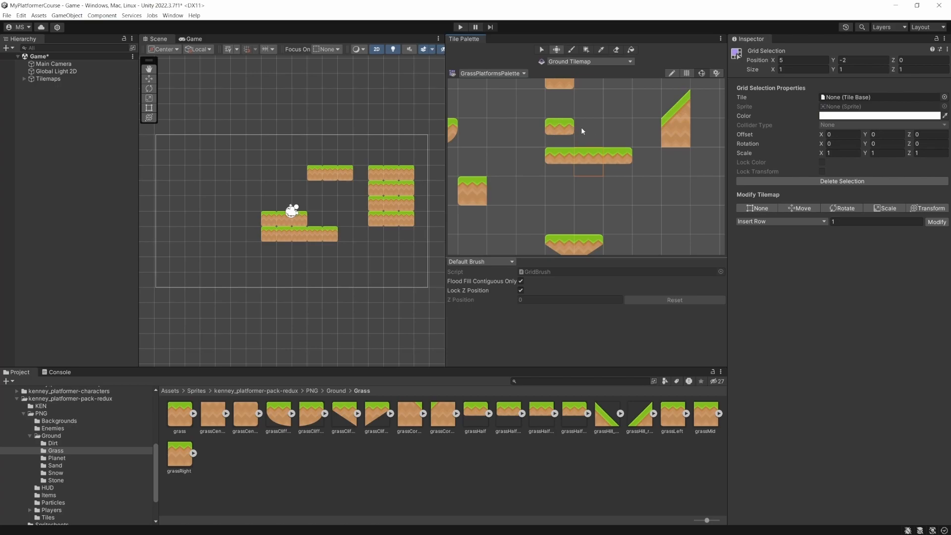
scroll(587, 141, "down", 1)
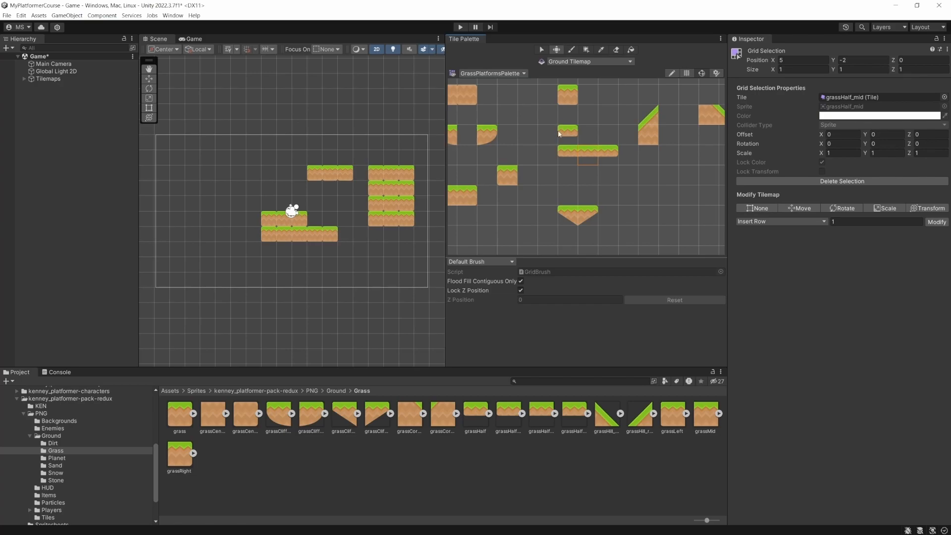
left_click_drag(569, 214, 569, 196)
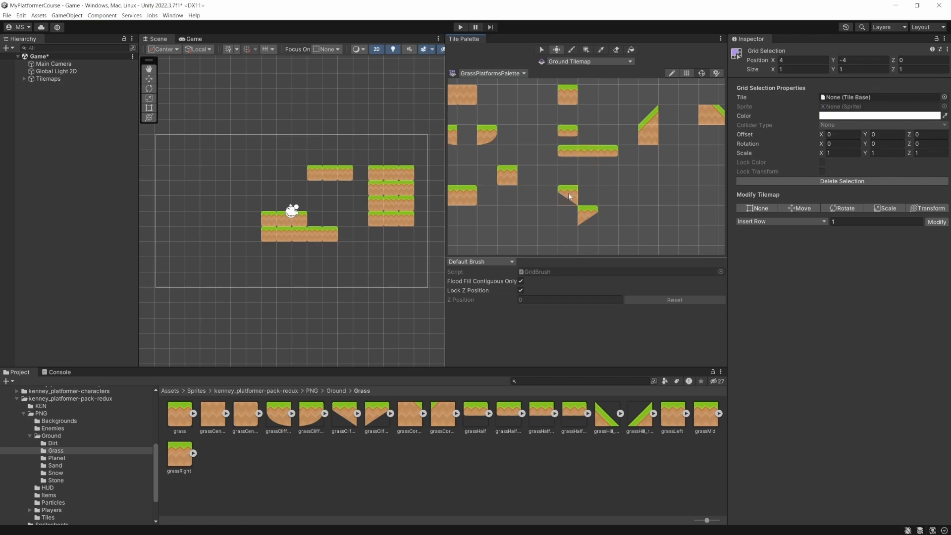
left_click(543, 51)
left_click(589, 215)
left_click(557, 50)
left_click_drag(578, 216, 577, 196)
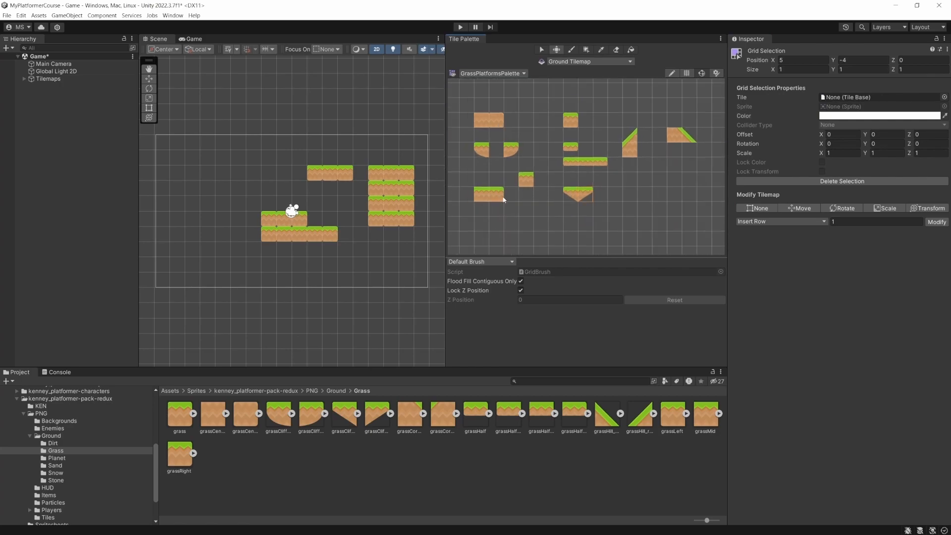
Step: Arrange the single full-height grass tile and the neighbouring pair as one three-tile row from X -2 to 0 at Y -3
scroll(500, 207, "up", 3)
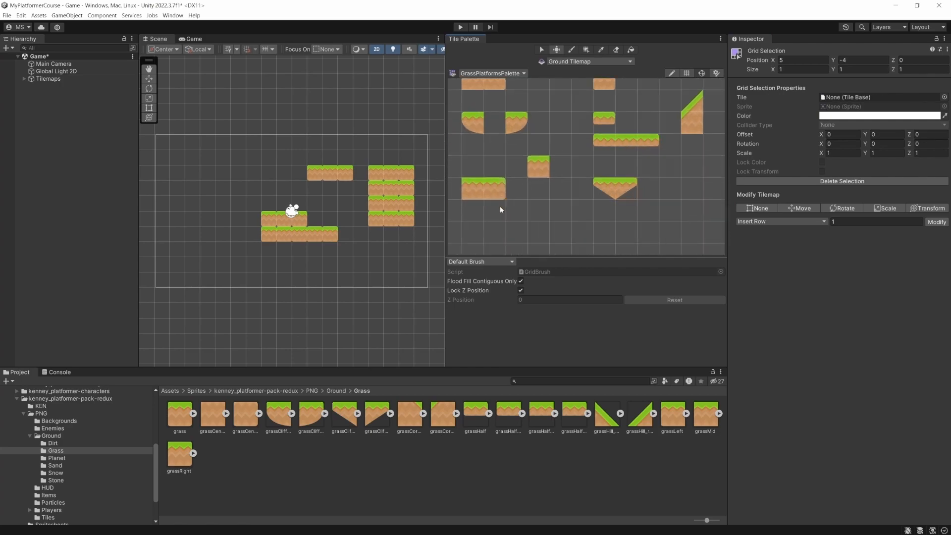
left_click_drag(471, 193, 469, 168)
left_click(543, 49)
left_click(542, 157)
left_click(540, 164)
left_click(557, 50)
left_click_drag(531, 164, 483, 162)
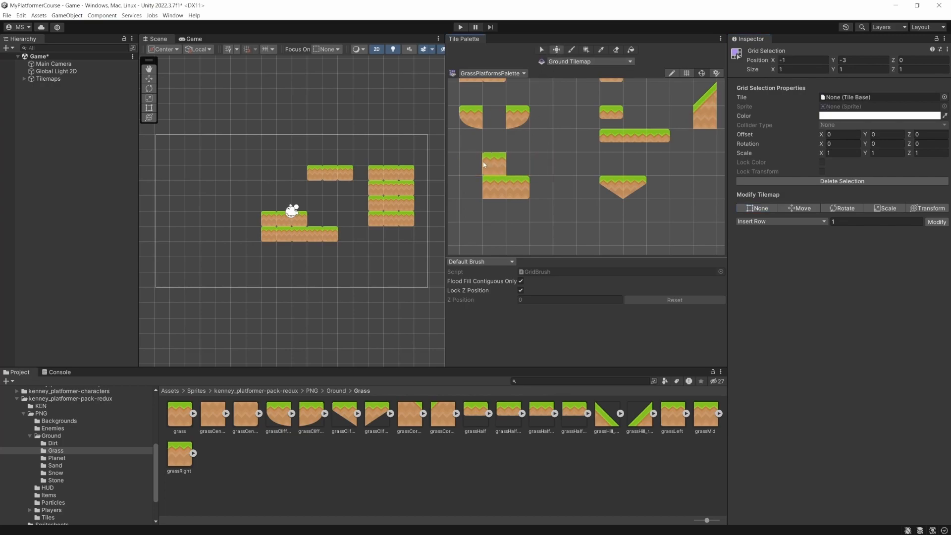
left_click(542, 50)
left_click_drag(516, 192, 497, 163)
left_click(556, 52)
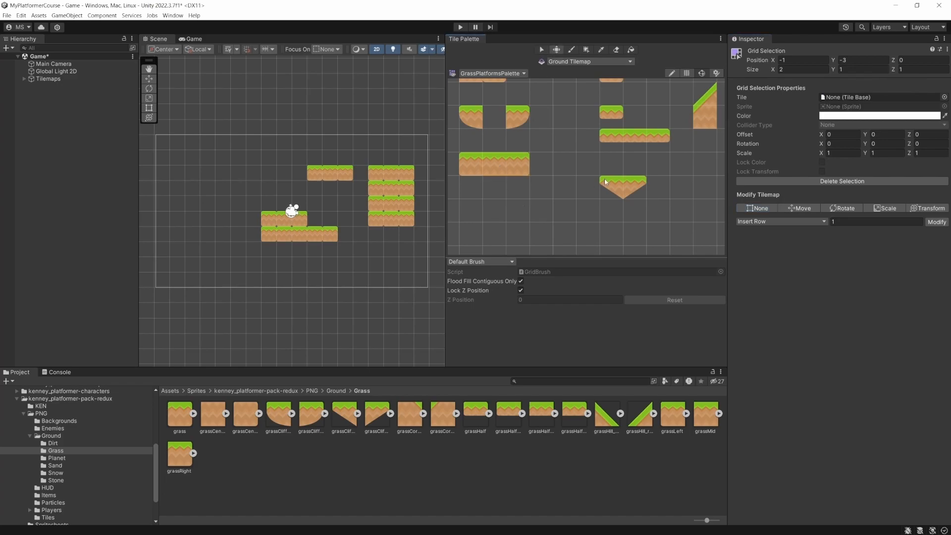
Step: Move the corner and grassHill_left pair above the right hill column, to X 7, Y 2
scroll(605, 182, "down", 2)
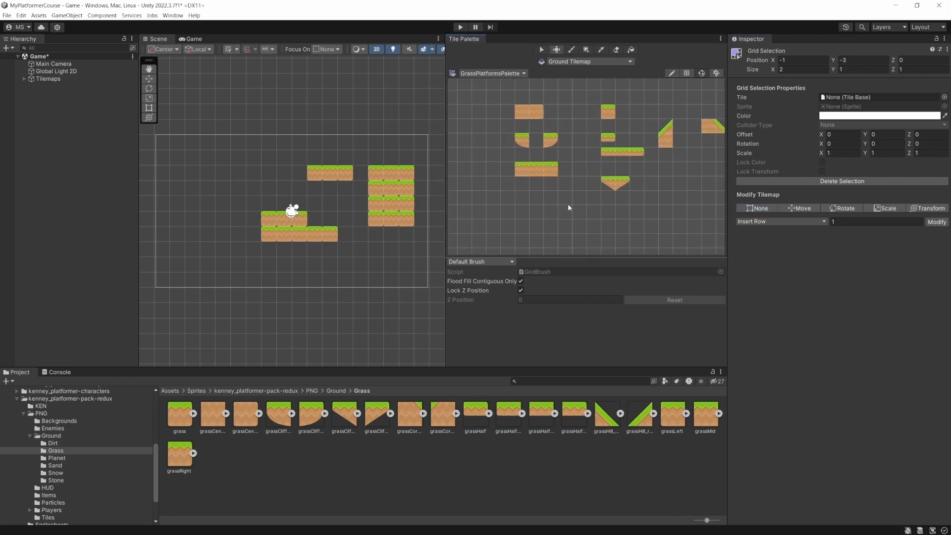
middle_click_drag(603, 202, 563, 218)
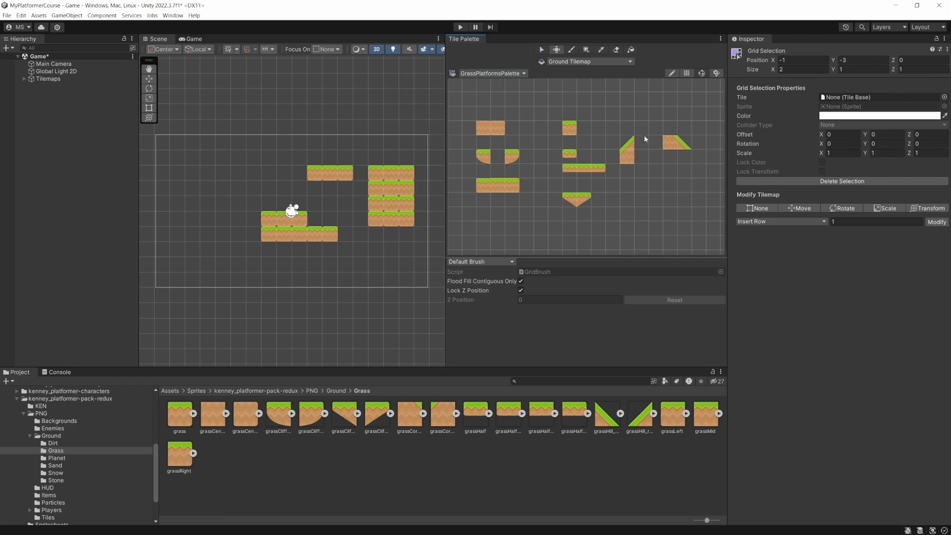
left_click(540, 50)
left_click_drag(670, 141, 598, 114)
left_click(557, 49)
left_click_drag(620, 117, 626, 118)
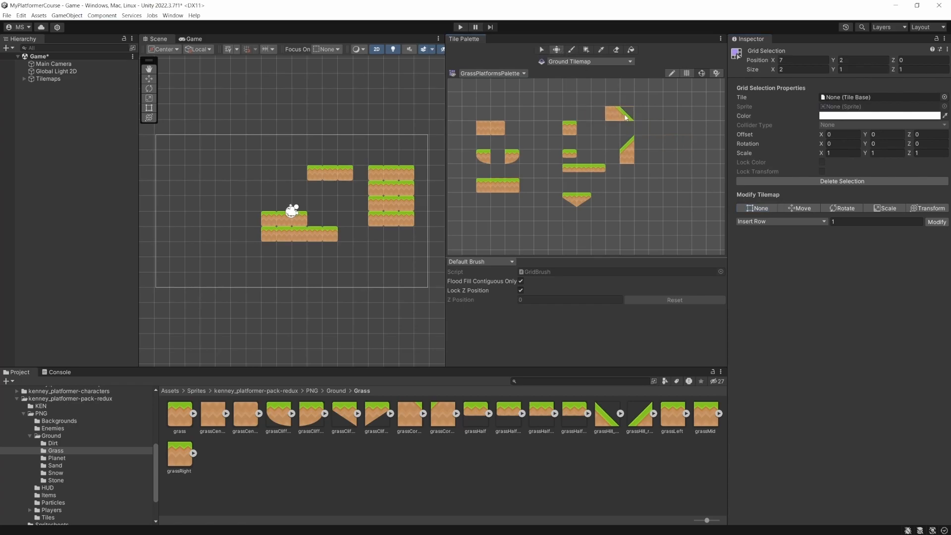
Step: Shift the block of single grass, half-height and angled cliff tiles two columns left to start at X 2
left_click_drag(548, 106, 599, 237)
left_click(558, 50)
left_click_drag(570, 133, 541, 130)
Step: Move both hill and corner groups beside the other tiles, with the vertical pair at X 4, Y 0 and the horizontal pair above it
left_click(542, 50)
left_click_drag(610, 110, 627, 156)
left_click(557, 50)
left_click_drag(615, 111, 570, 111)
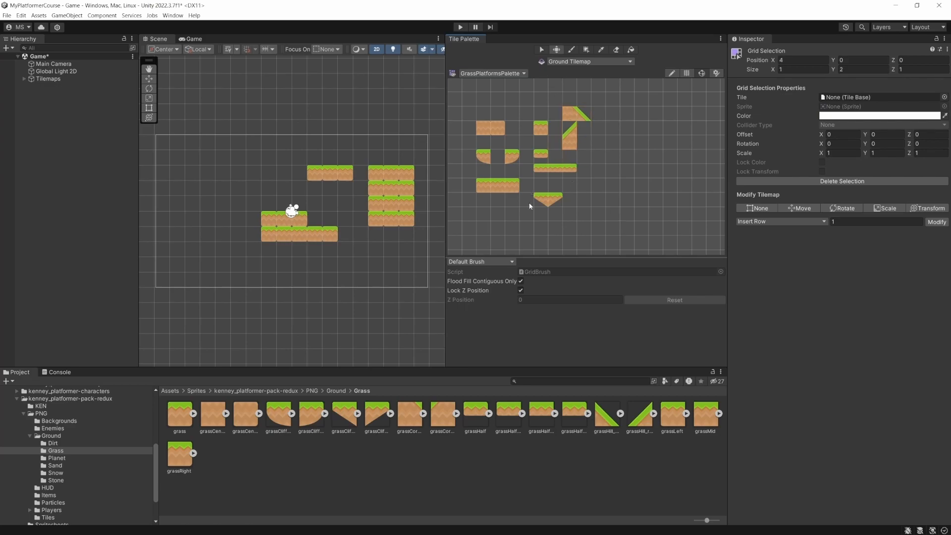
scroll(580, 217, "up", 4)
scroll(521, 183, "down", 2)
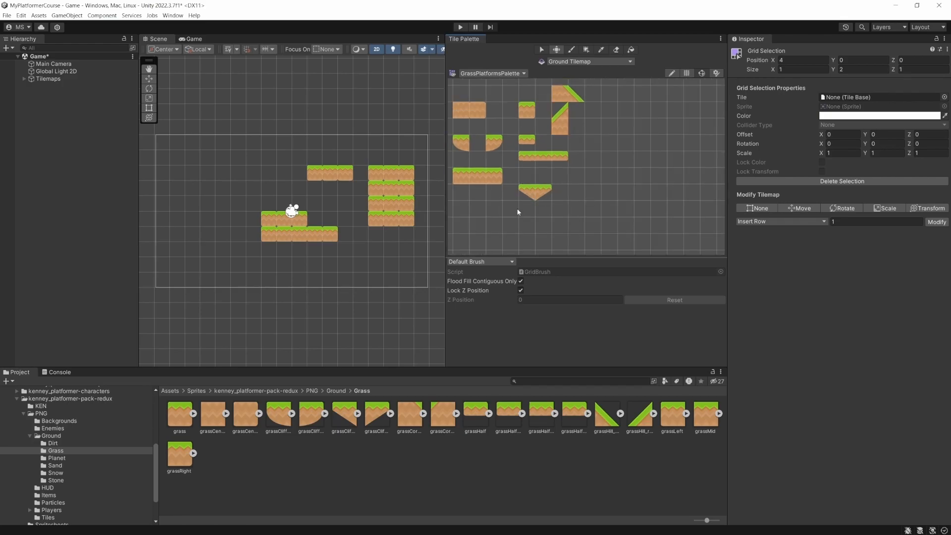
left_click(541, 50)
left_click(529, 196)
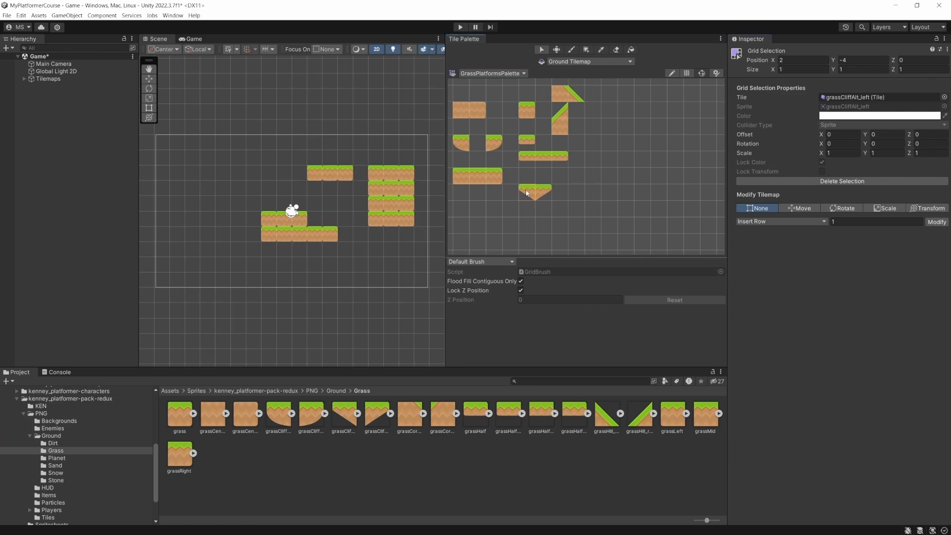
left_click(542, 50)
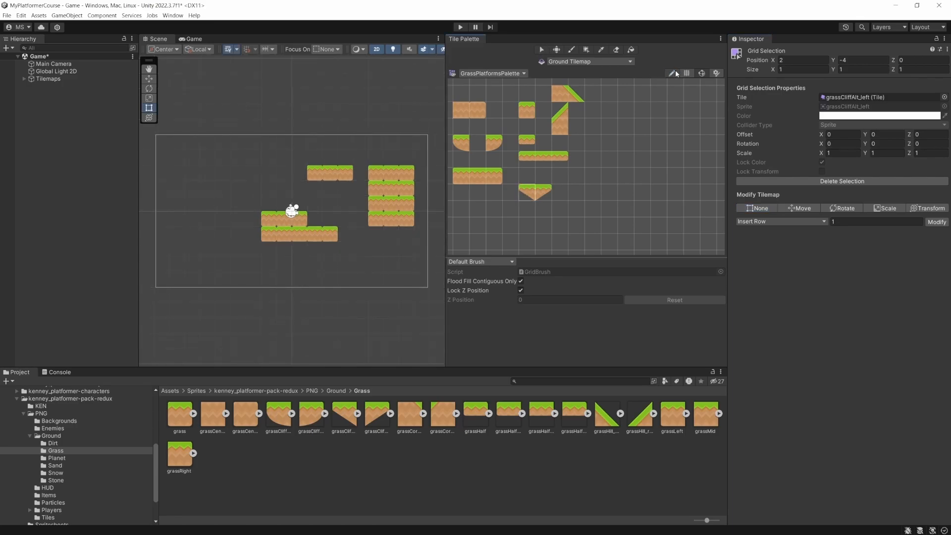
left_click(542, 49)
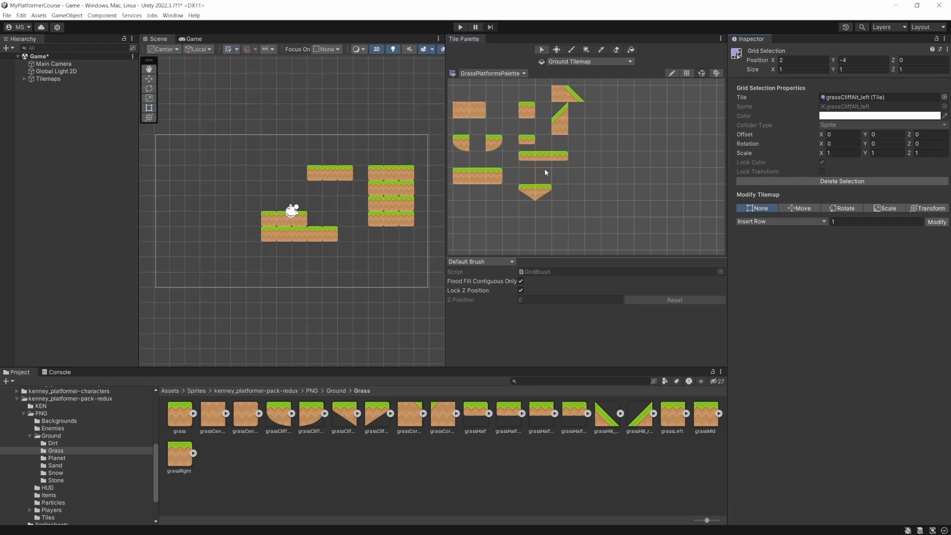
left_click(573, 48)
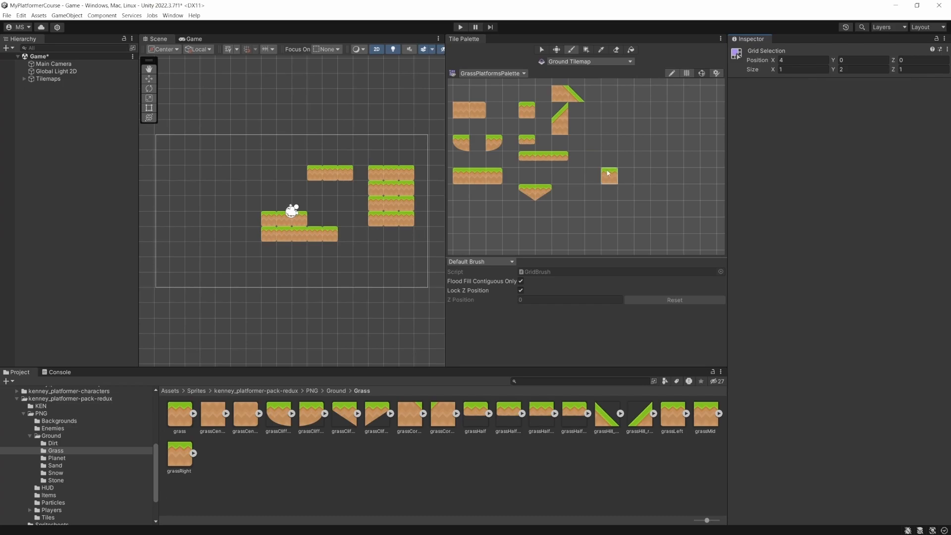
left_click(541, 49)
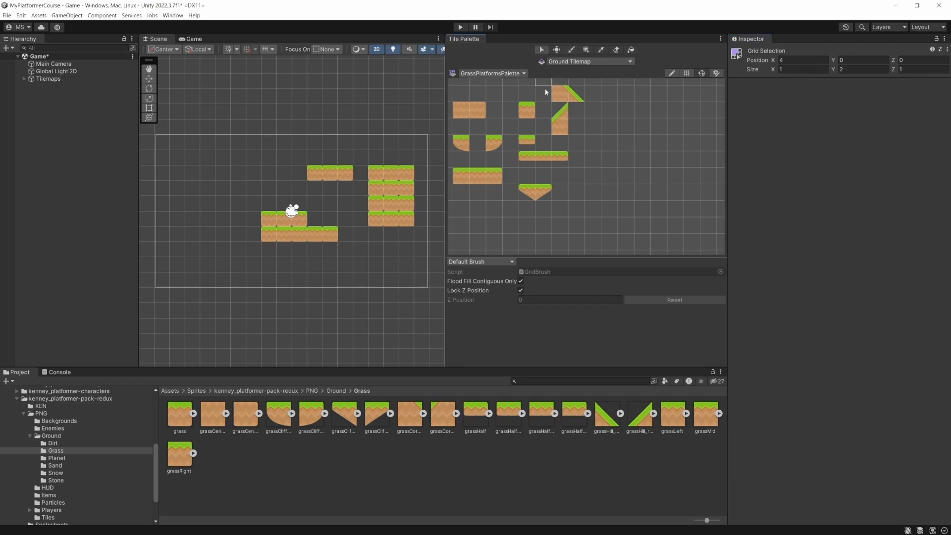
left_click(616, 50)
left_click(542, 49)
Step: Paint a copy of the grassCliffAlt_left tile into the empty palette cell at X 7, Y -1 and select it
left_click(527, 192)
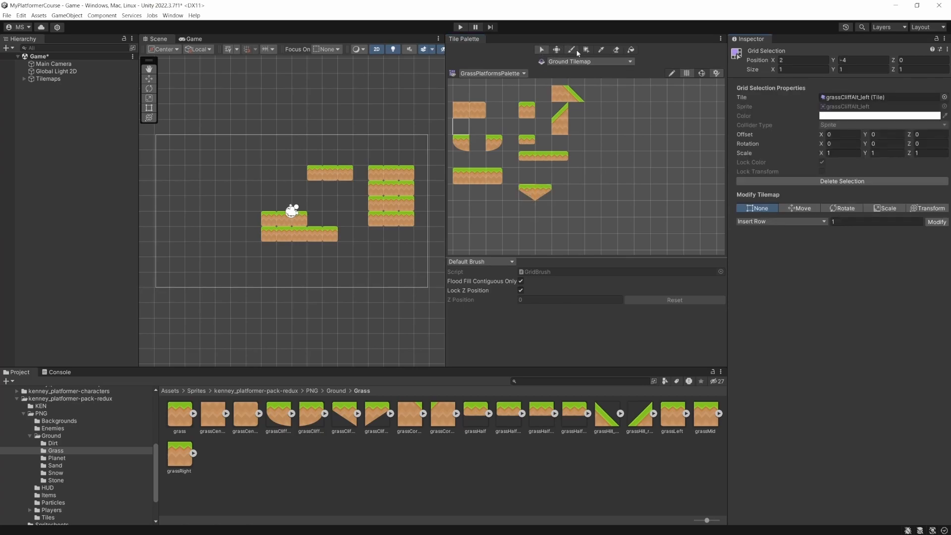
left_click(573, 50)
left_click(528, 193)
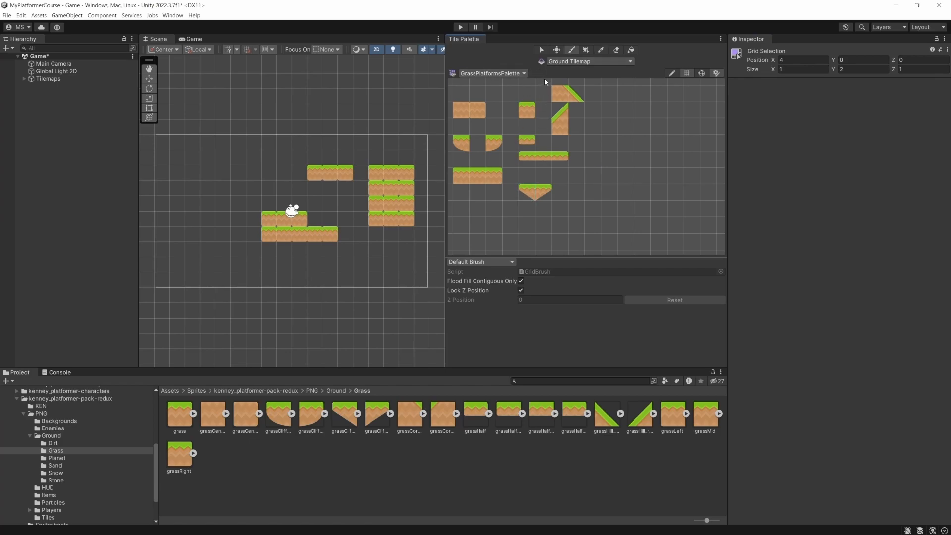
left_click(673, 74)
left_click(542, 49)
left_click(610, 144)
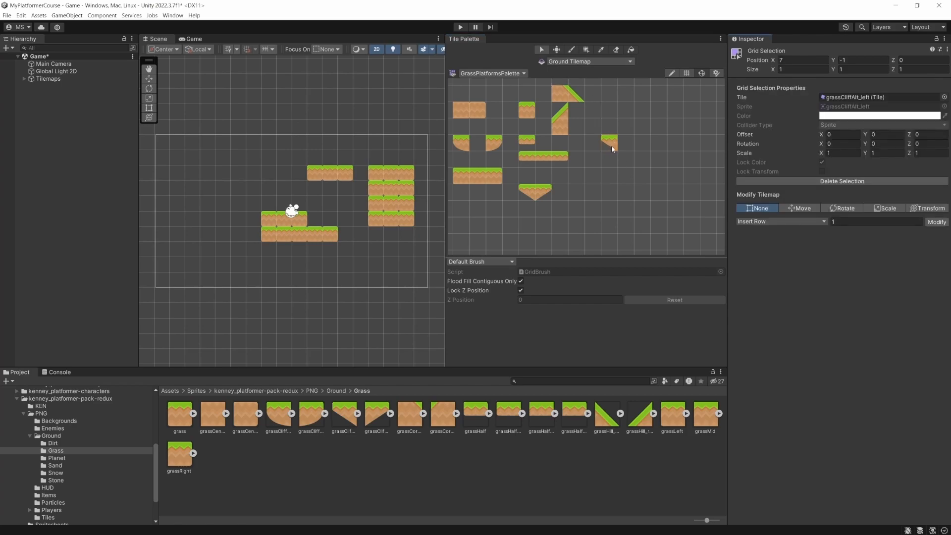
Step: Mirror the copied cliff tile by setting its scale X to -1, and enter 180 for its Y rotation
left_click(842, 153)
double_click(842, 153)
type("-1")
left_click(889, 143)
type("0")
key("BackSpace")
type("180")
left_click(814, 289)
Step: Select the floating platform's grass tile at X 2, Y 2 in the Ground Tilemap and set its scale to X -1, Y 1
left_click(317, 174)
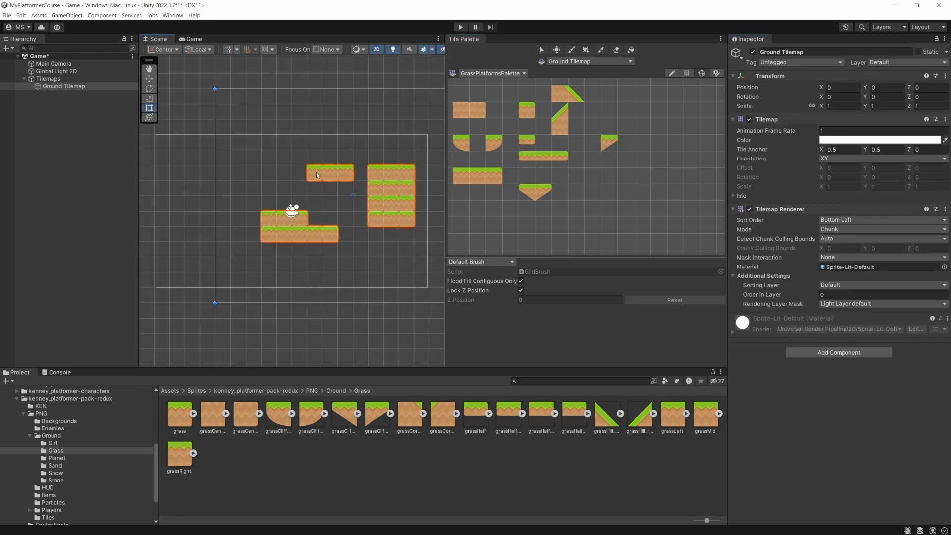
key("b")
left_click(541, 50)
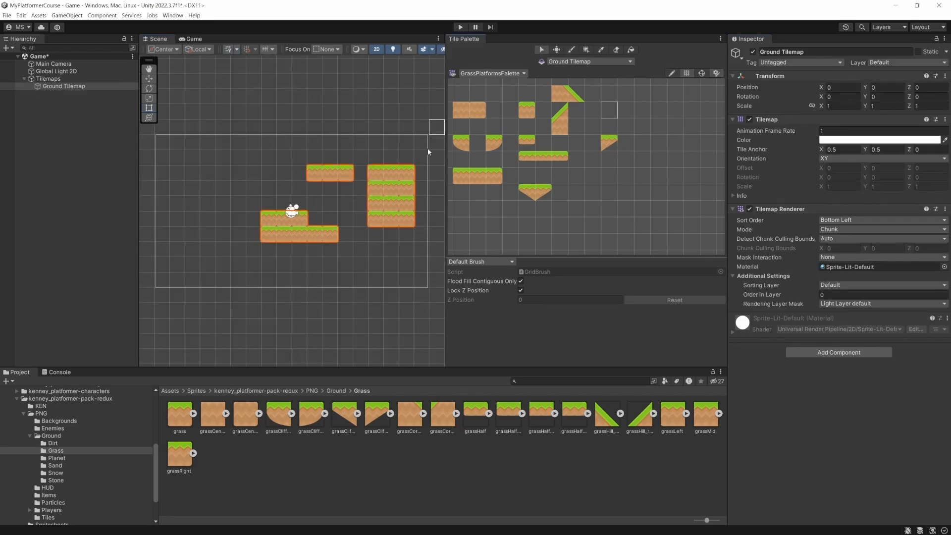
left_click(330, 175)
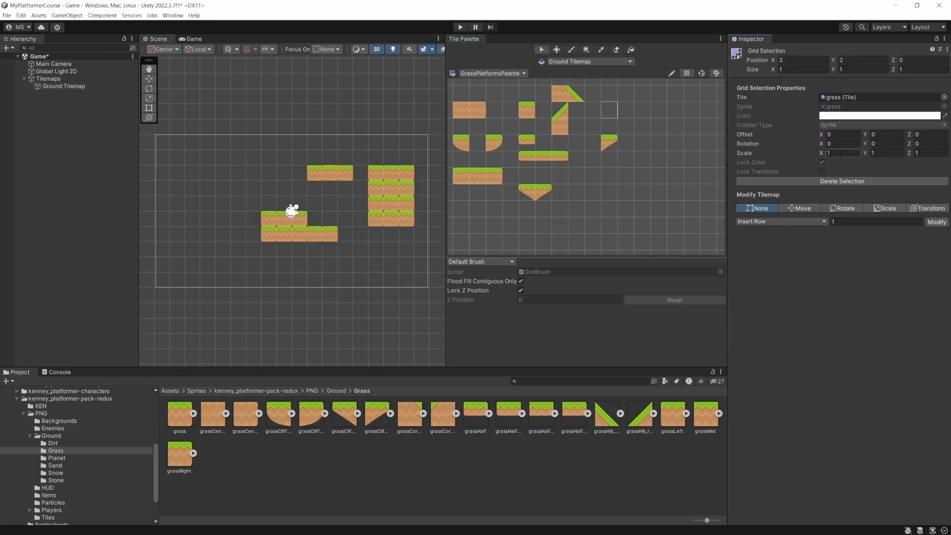
left_click(883, 153)
type("-1")
key("Tab")
left_click(886, 154)
left_click(833, 154)
type("1")
left_click(879, 155)
key("Tab")
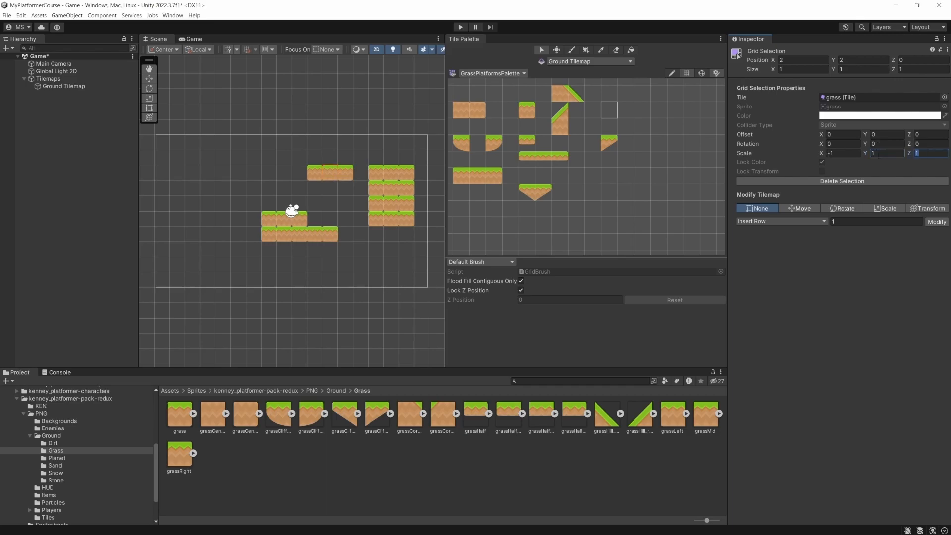